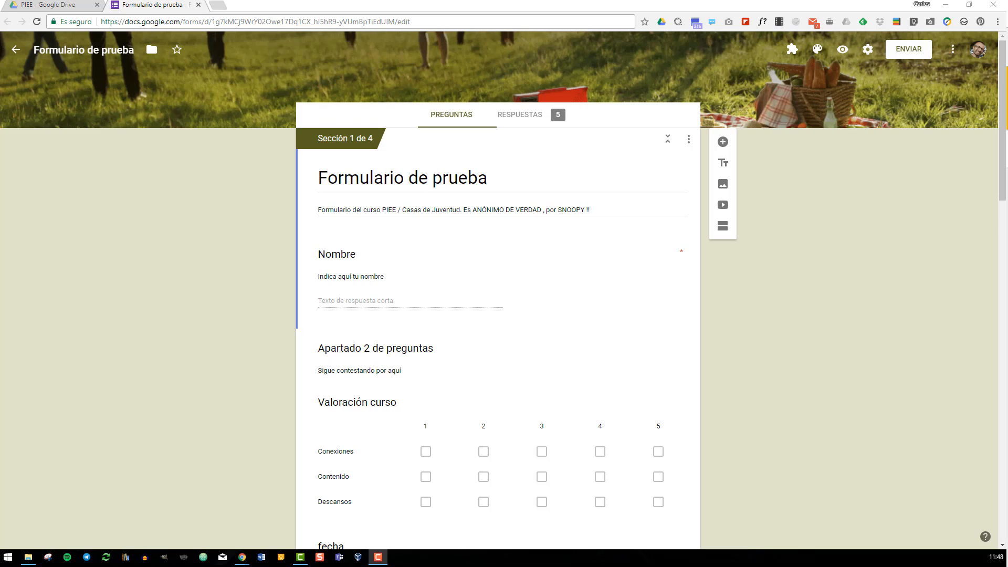
Step: Search the form add-ons gallery for "summary" and view the management options of Advanced Summary by Awesome Table
left_click(953, 50)
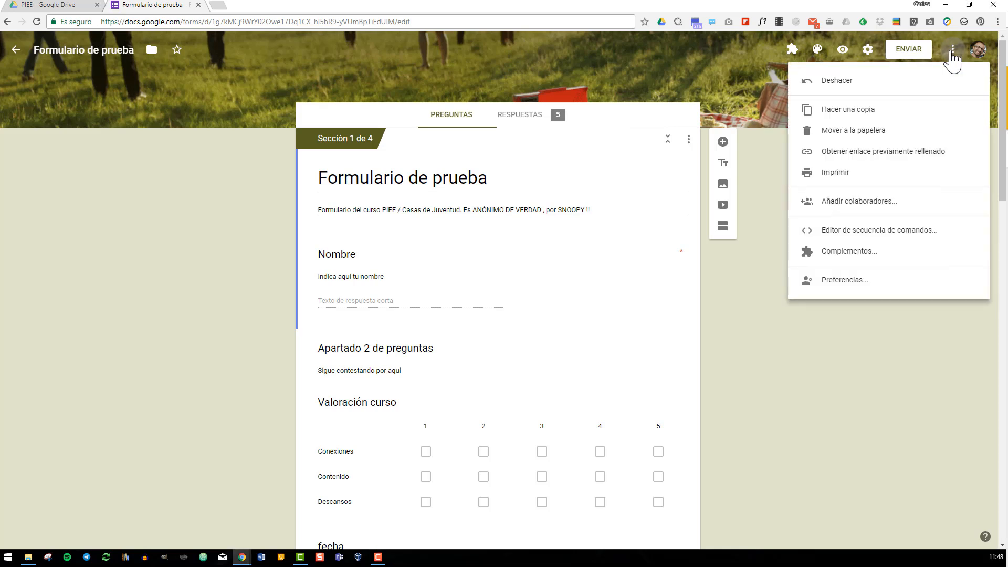
left_click(868, 253)
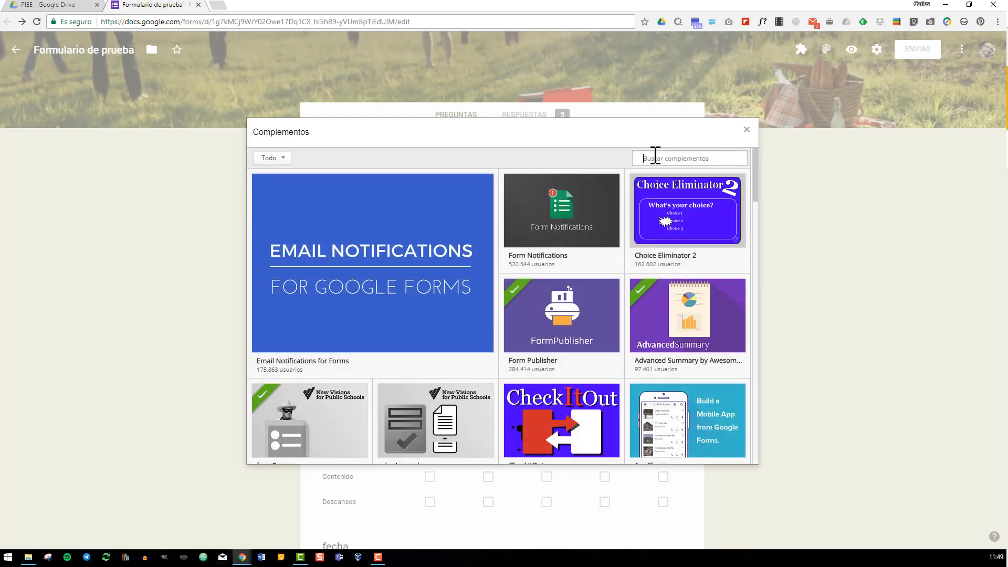
type("summary")
key("Return")
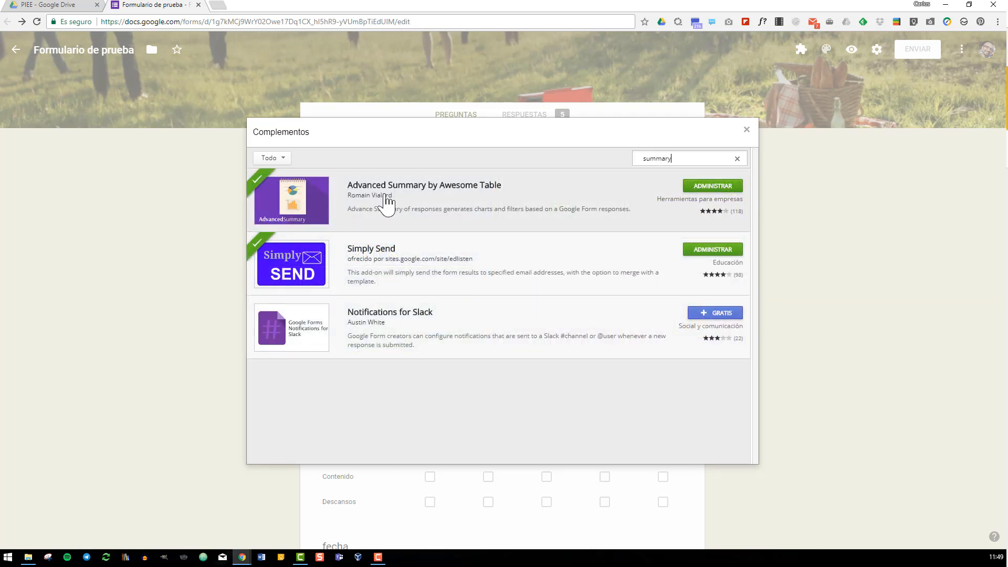
left_click(723, 197)
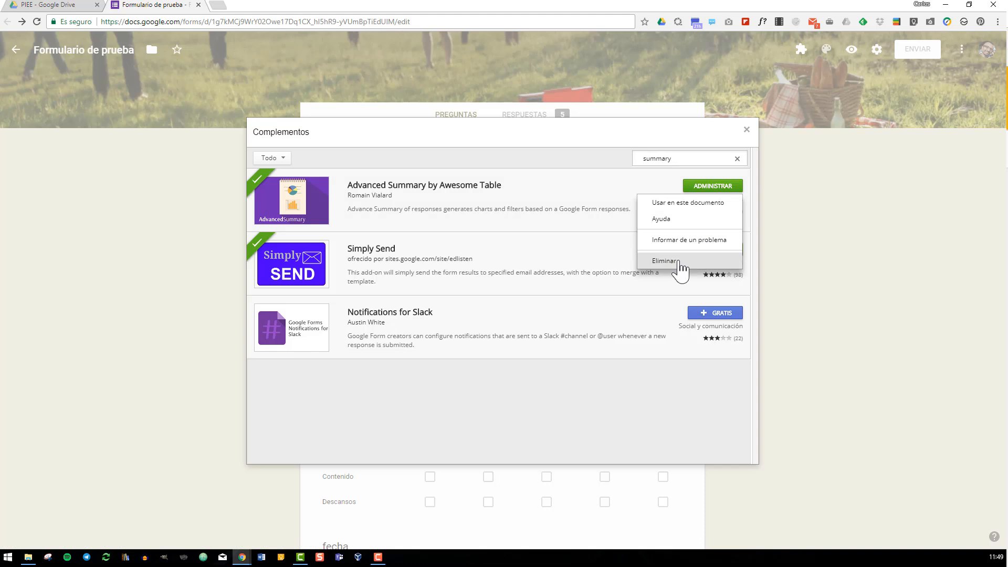
left_click(535, 419)
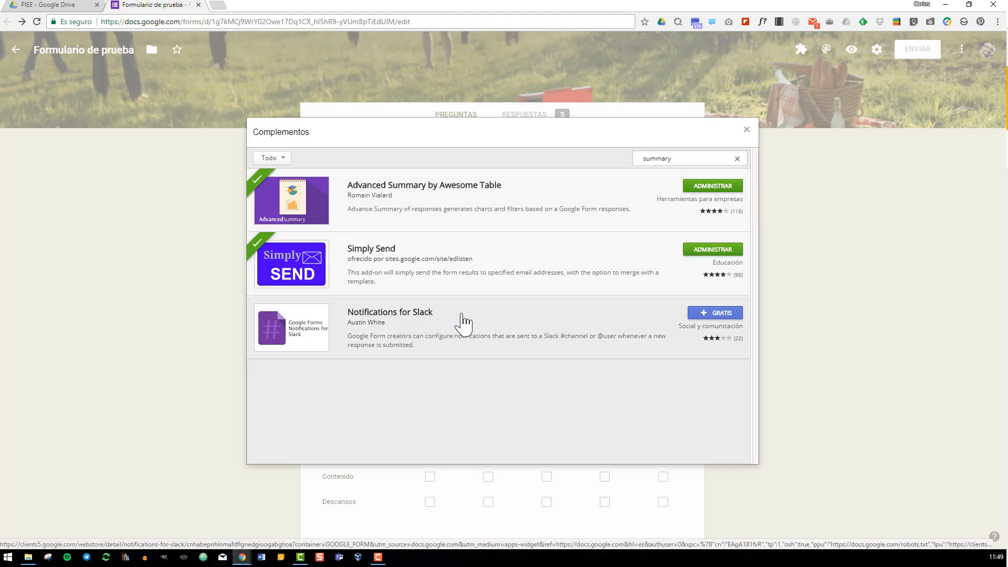
Step: Install the free Notifications for Slack add-on, authorize it with the Google account and dismiss its introductory tip
left_click(730, 317)
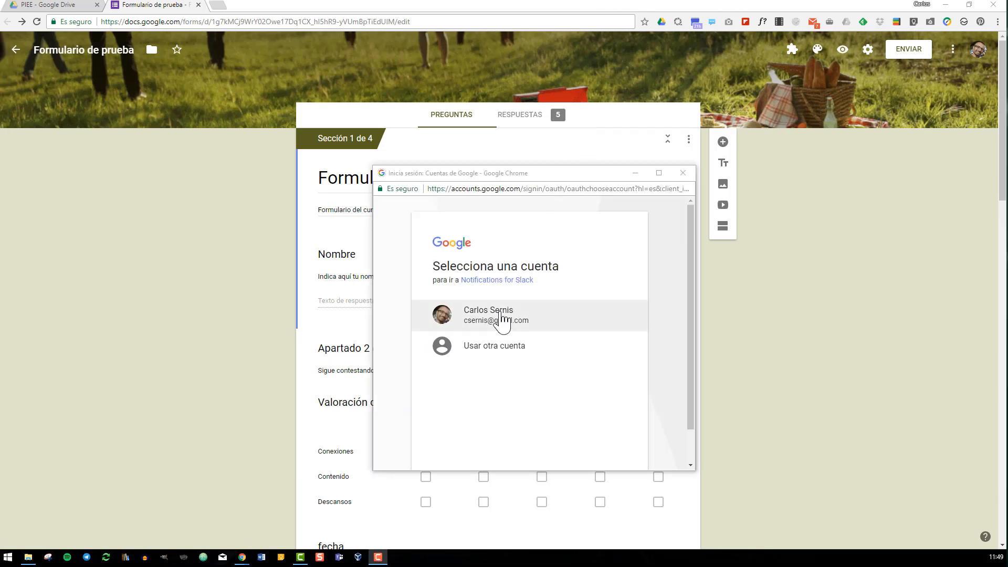
left_click(503, 317)
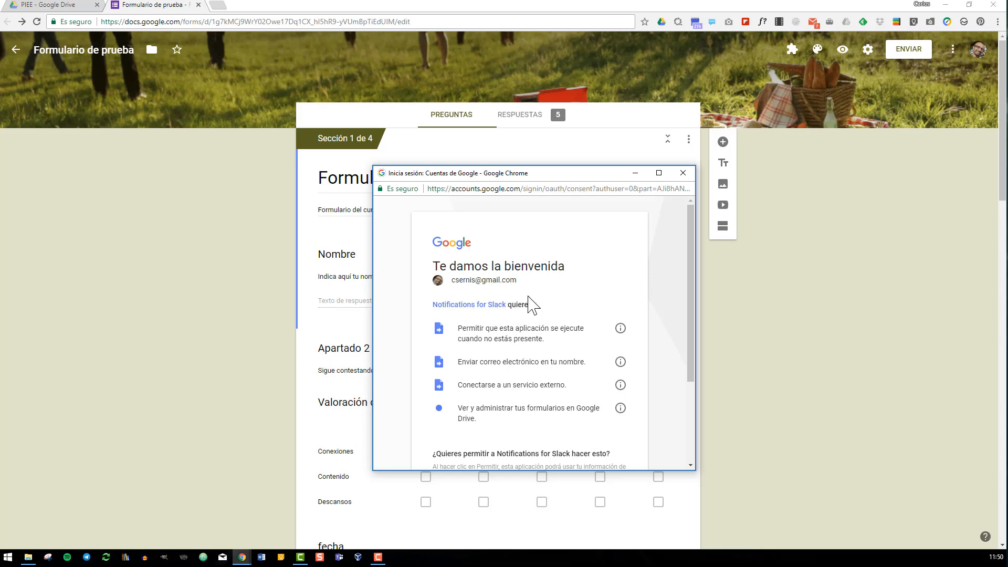
scroll(531, 304, "down", 3)
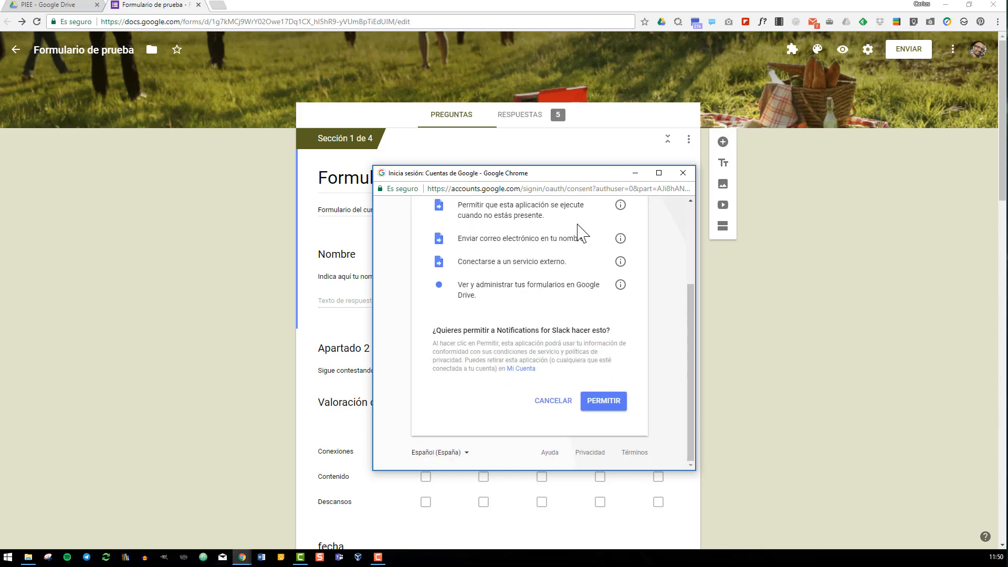
left_click(606, 404)
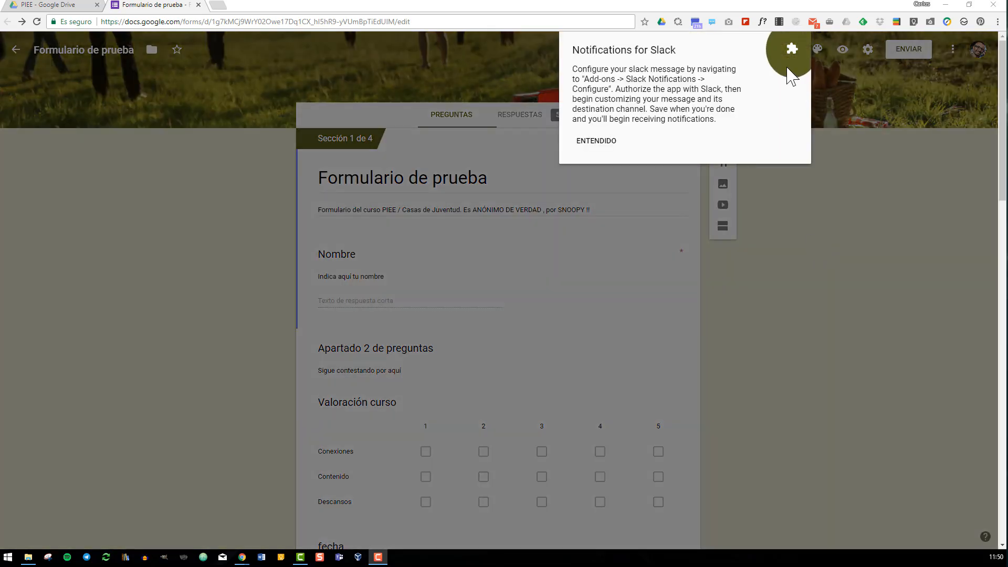
left_click(605, 143)
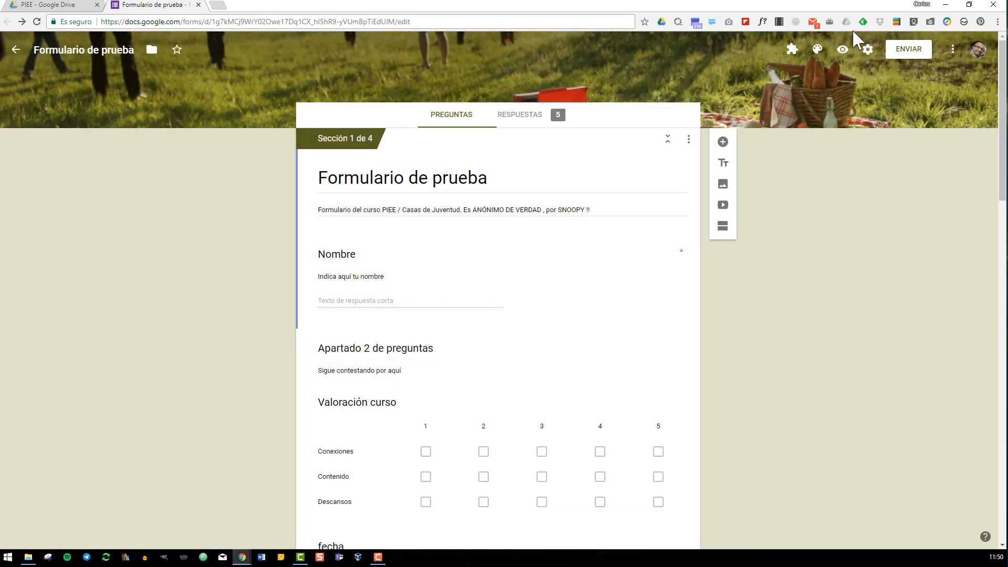
Step: View the list of add-ons installed for the form
left_click(953, 49)
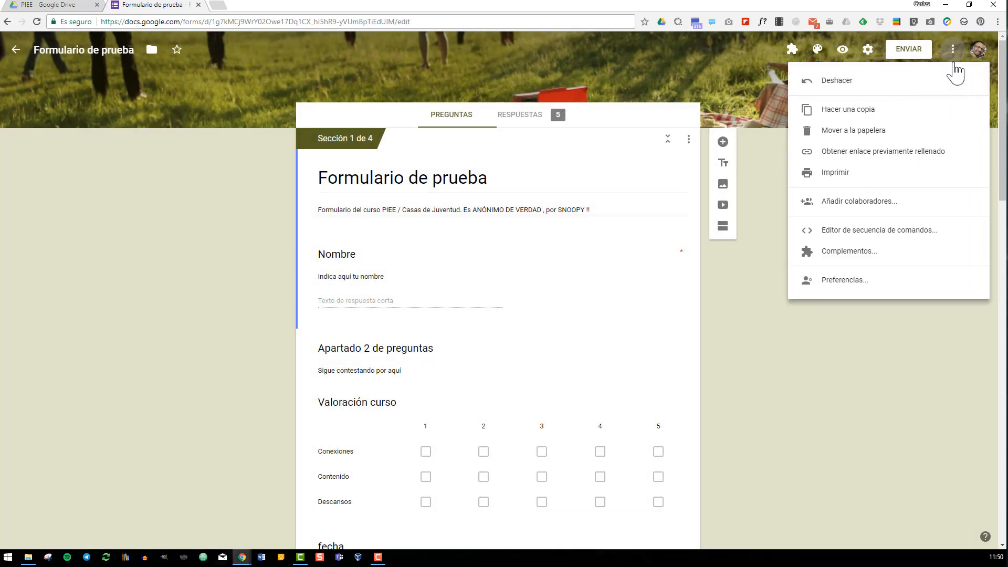
left_click(793, 52)
left_click(793, 53)
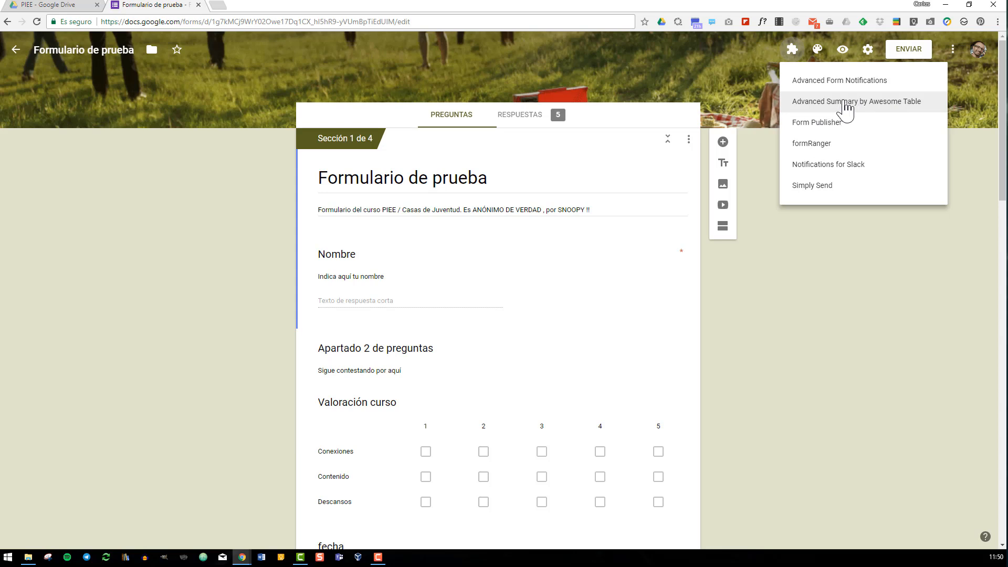
left_click(792, 49)
left_click(792, 49)
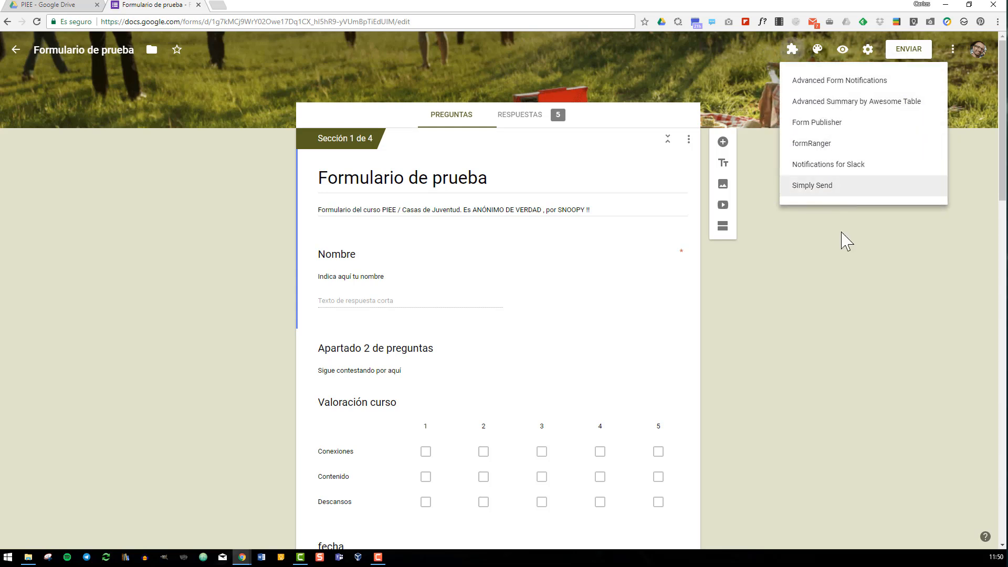
left_click(840, 269)
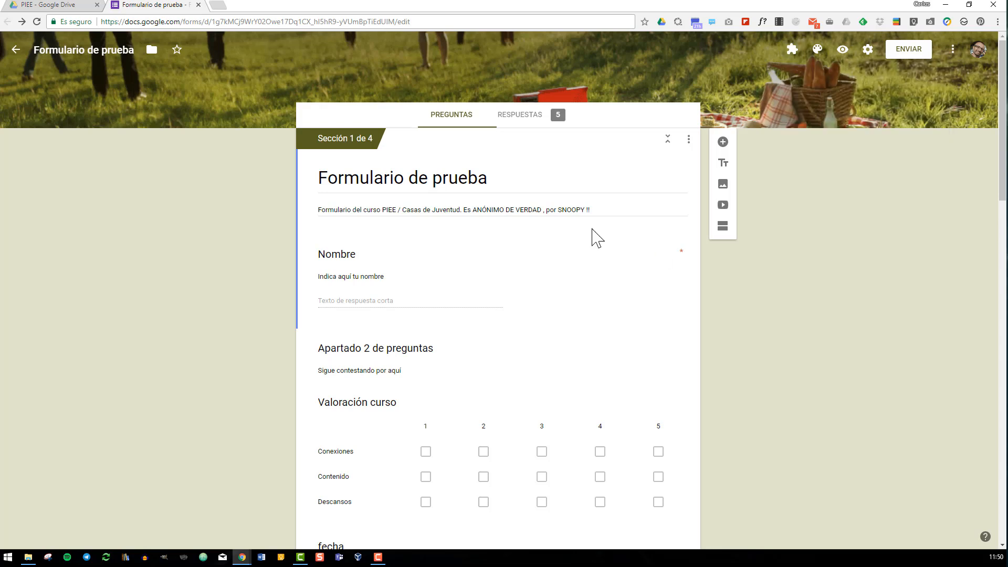
Step: Review the form's built-in response summary charts and individual responses, and return to the questions
left_click(509, 122)
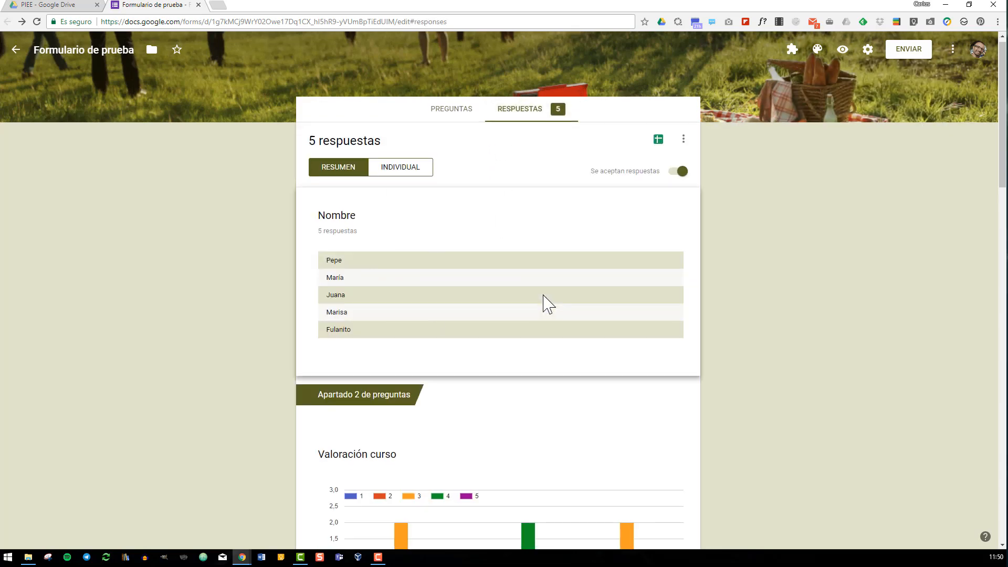
scroll(548, 303, "down", 5)
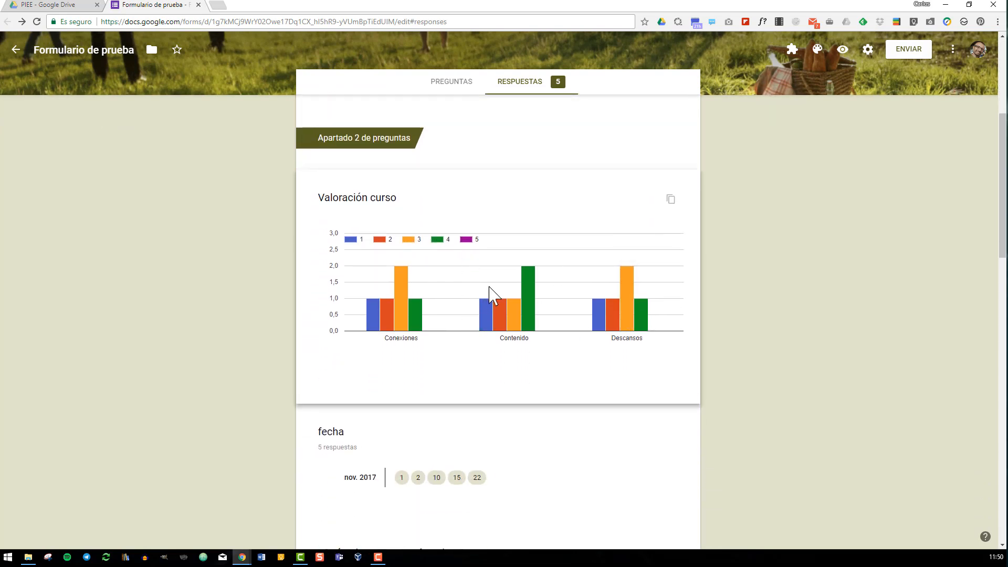
scroll(491, 294, "down", 8)
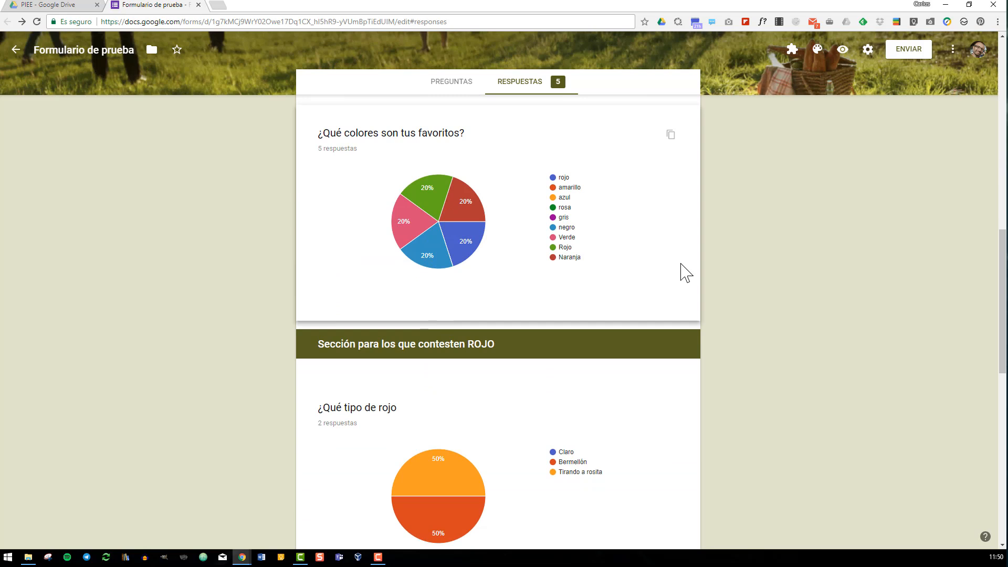
scroll(682, 272, "up", 13)
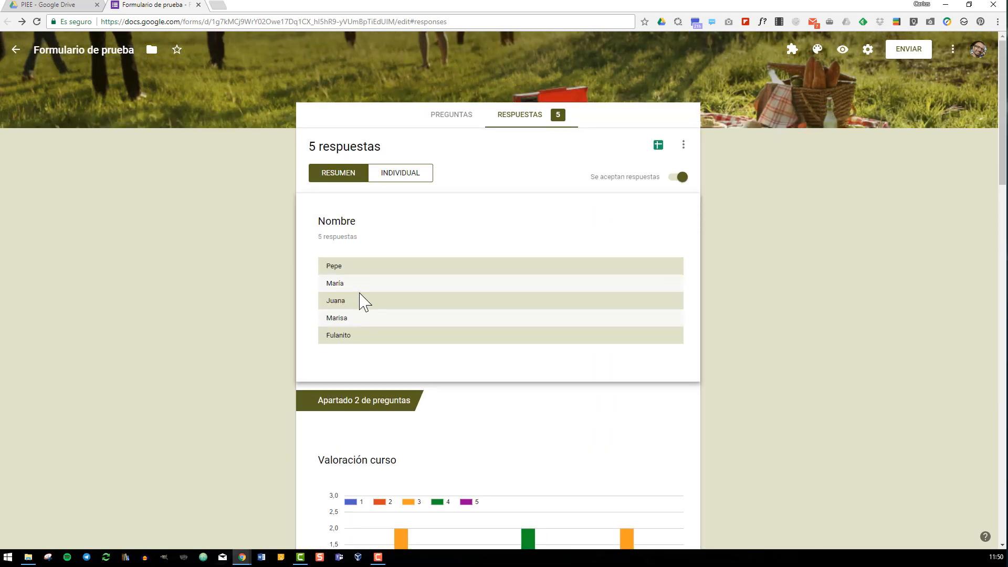
left_click(447, 120)
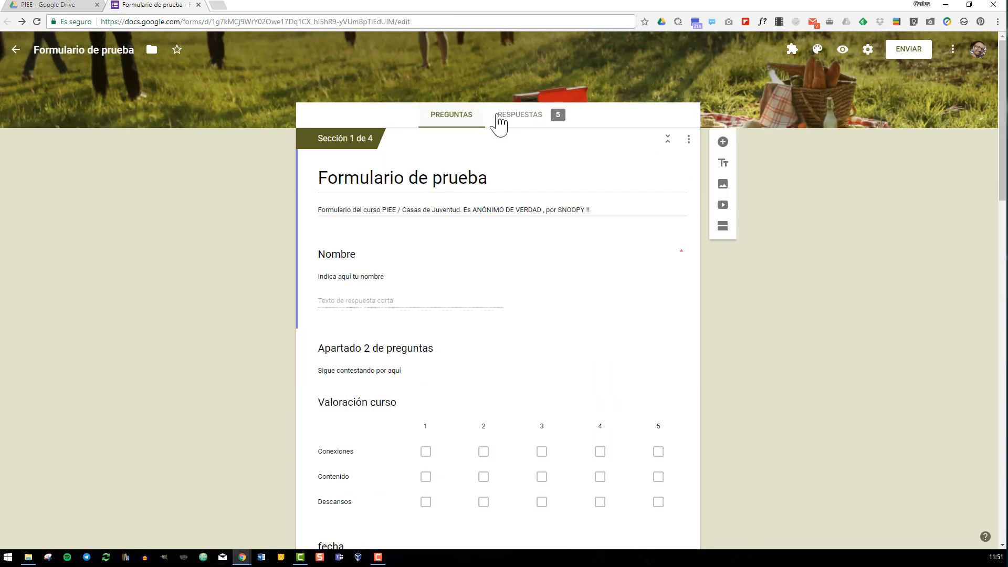
left_click(522, 119)
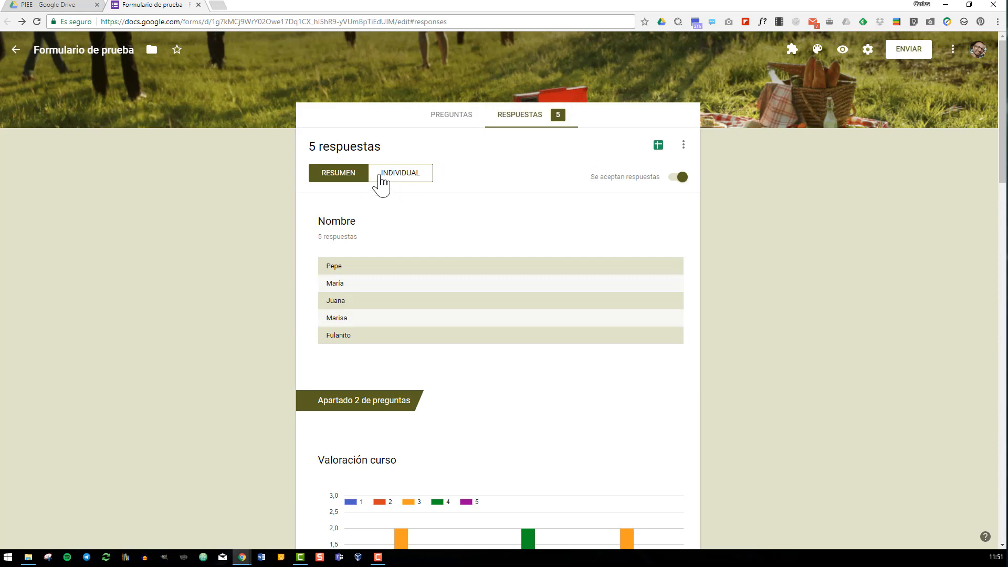
left_click(384, 179)
left_click(340, 181)
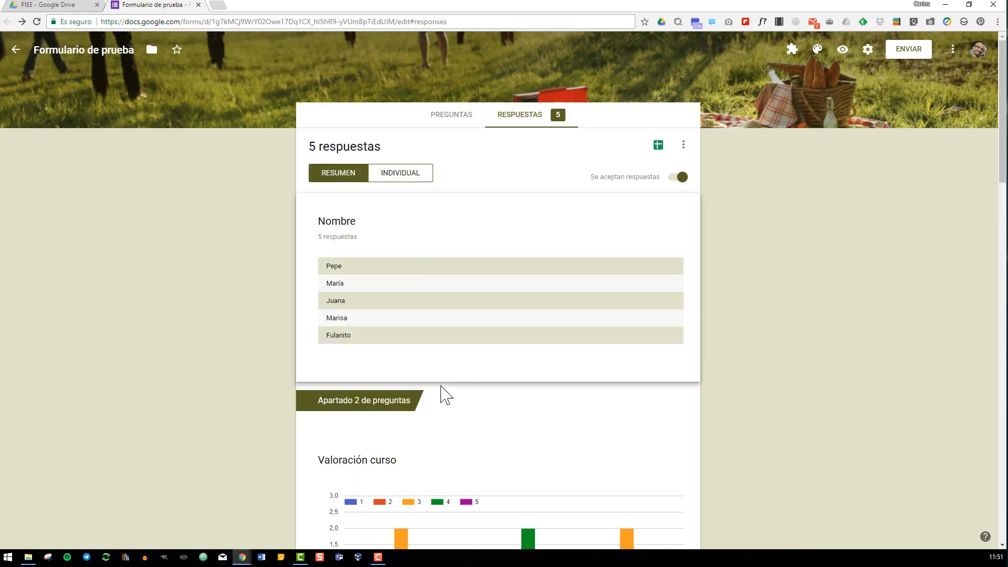
left_click(445, 122)
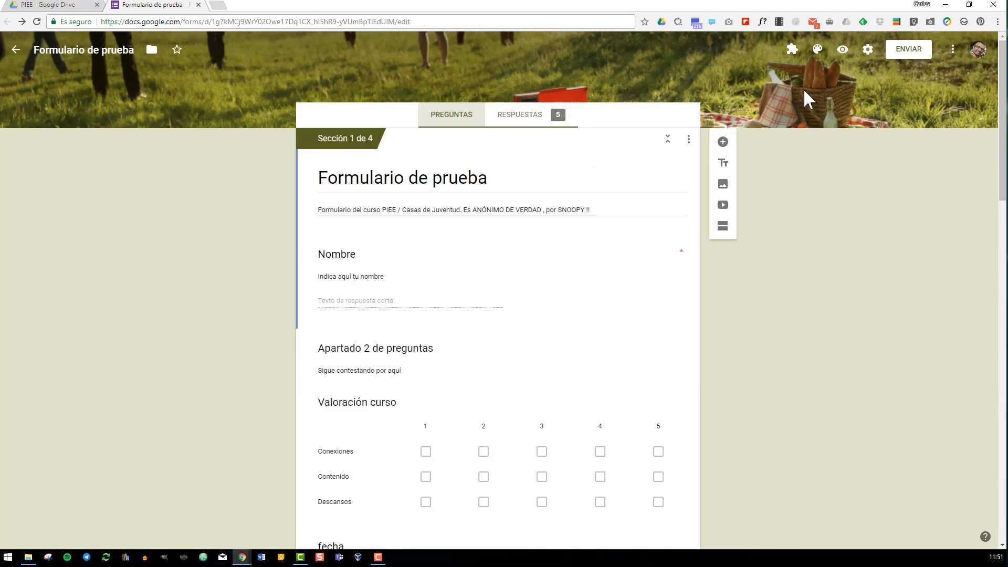
Step: Create an Advanced Summary report of the form, adding filters for Nombre and ¿Qué colores son tus favoritos?
left_click(790, 53)
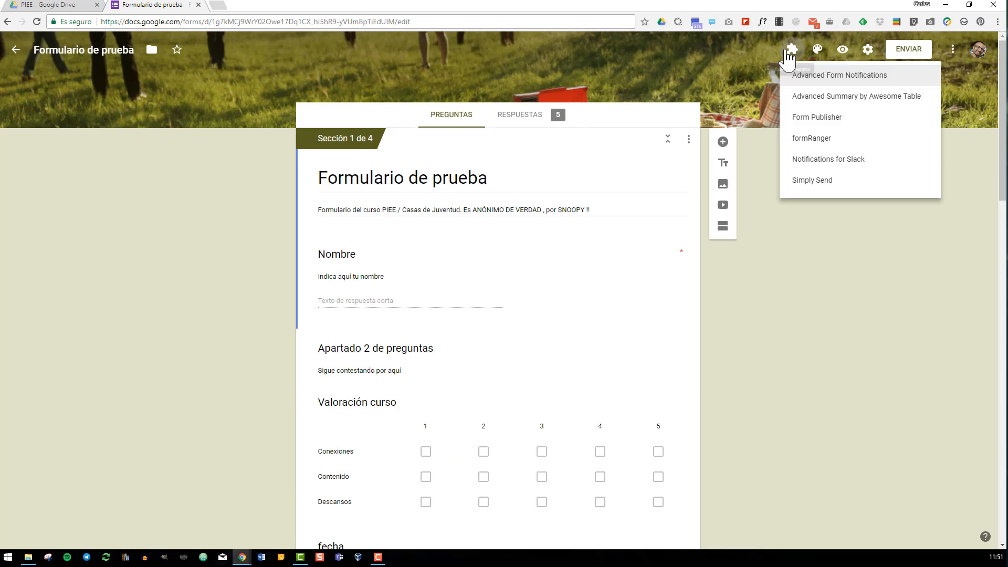
left_click(816, 105)
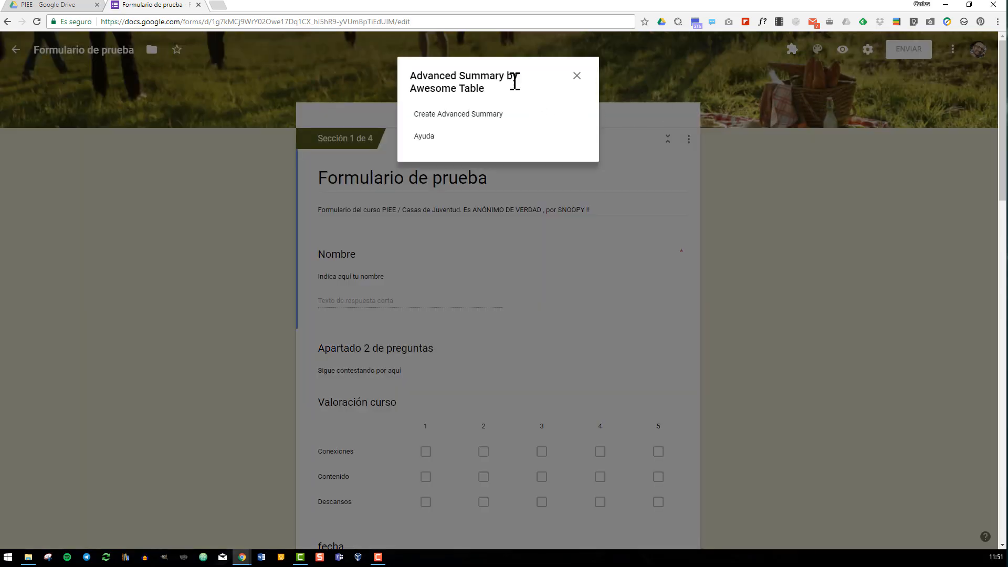
left_click(455, 115)
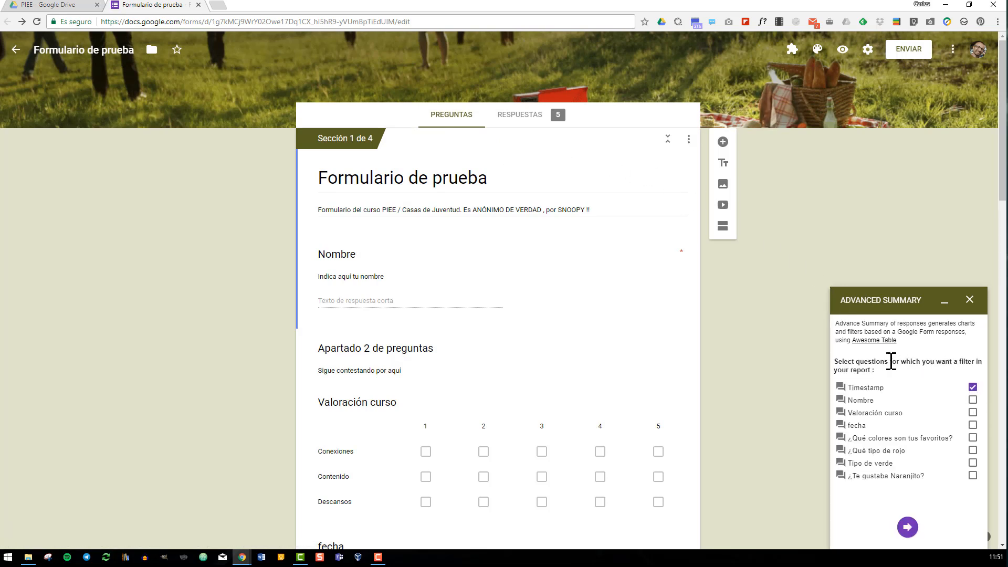
left_click(973, 400)
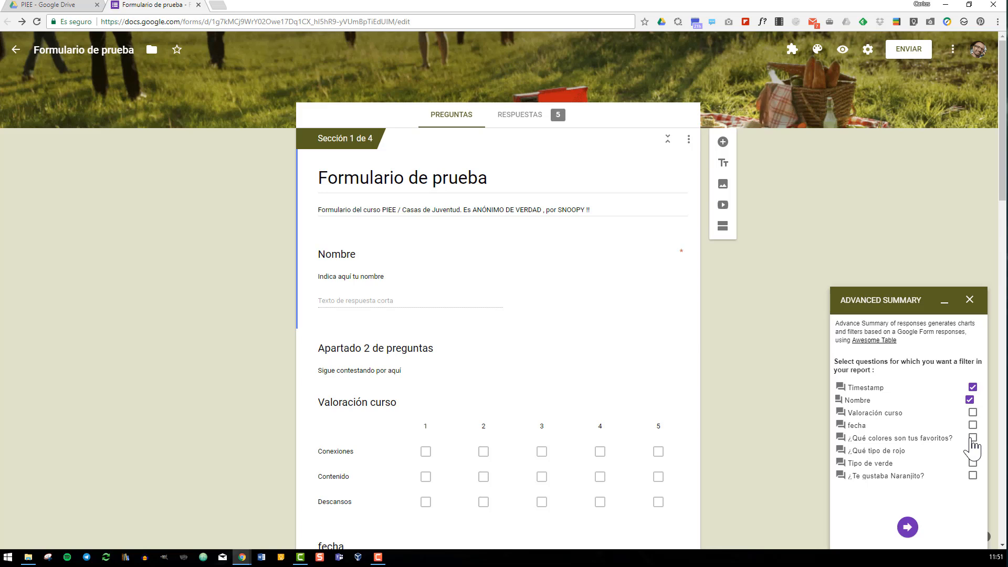
left_click(972, 438)
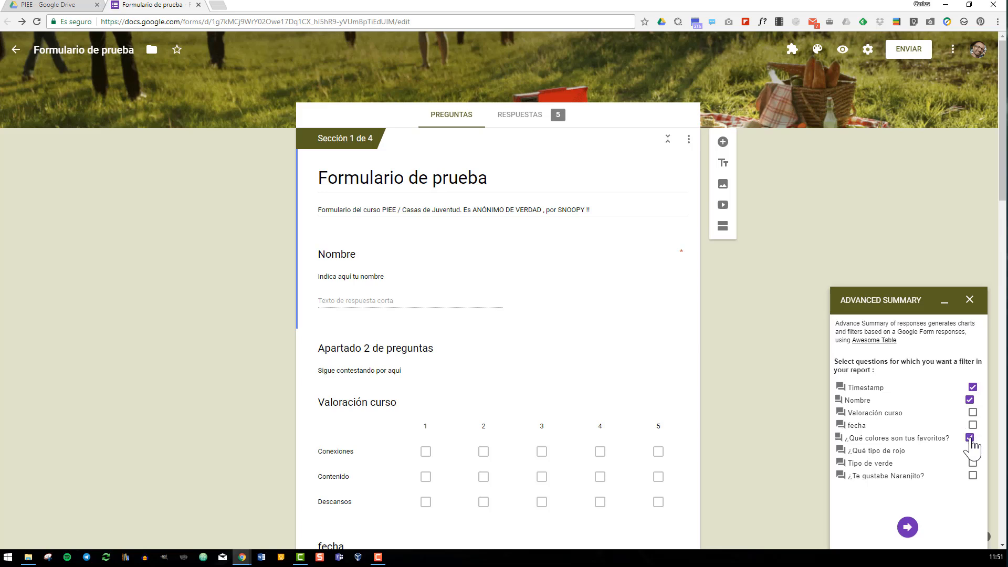
left_click(906, 529)
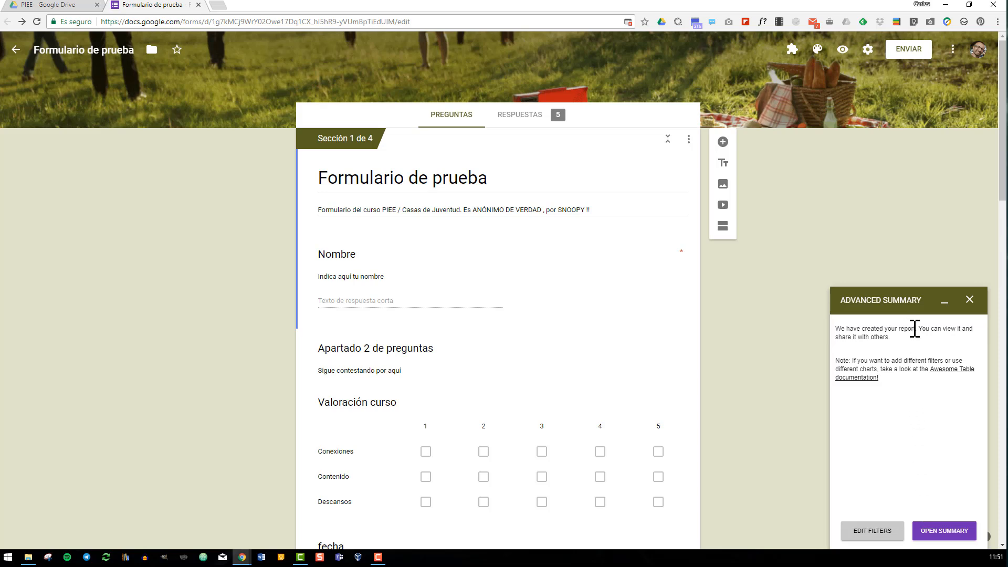
Step: Open the generated advanced summary report and look through all of its charts
left_click(949, 531)
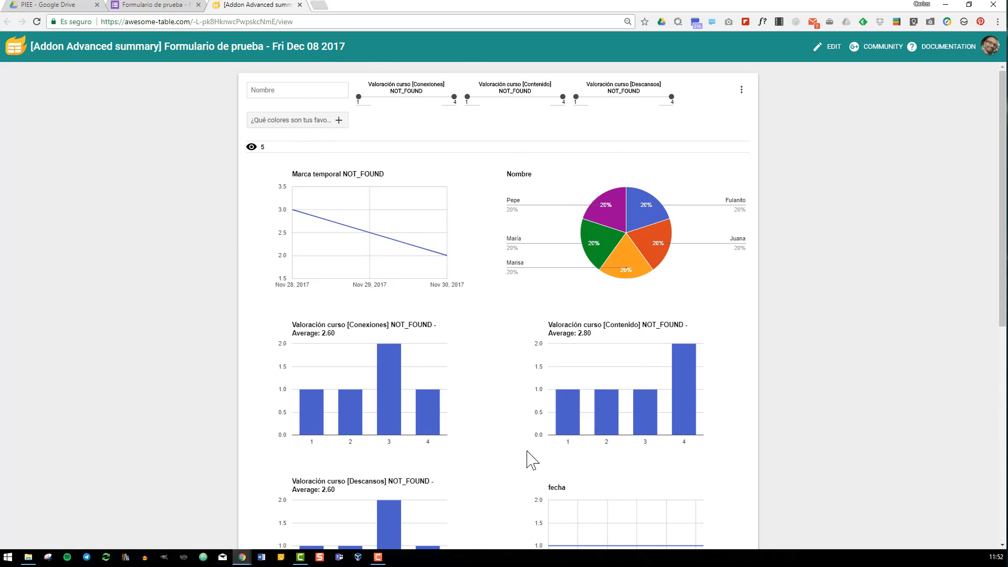
scroll(651, 220, "down", 3)
scroll(653, 233, "down", 5)
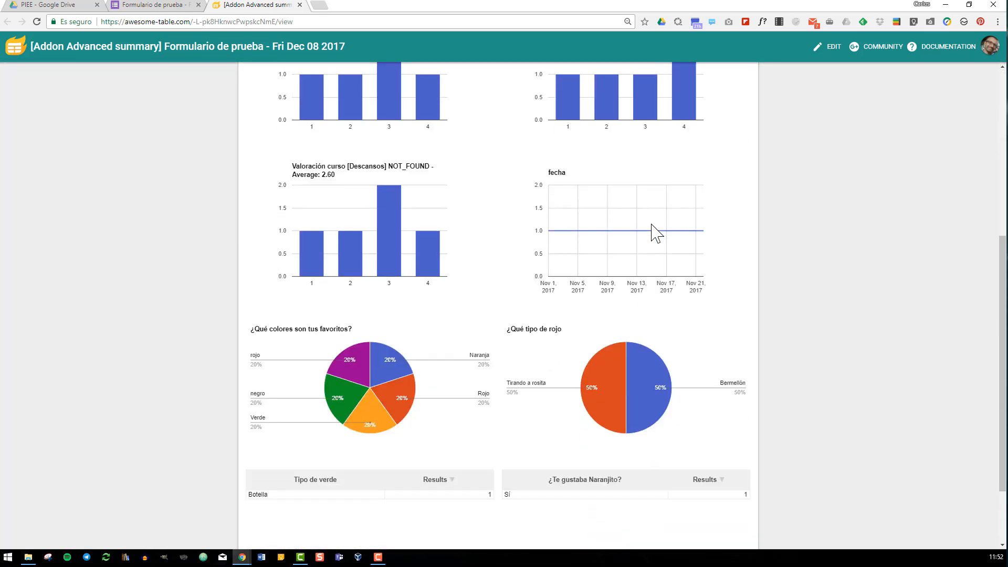
scroll(654, 236, "up", 3)
scroll(657, 236, "up", 5)
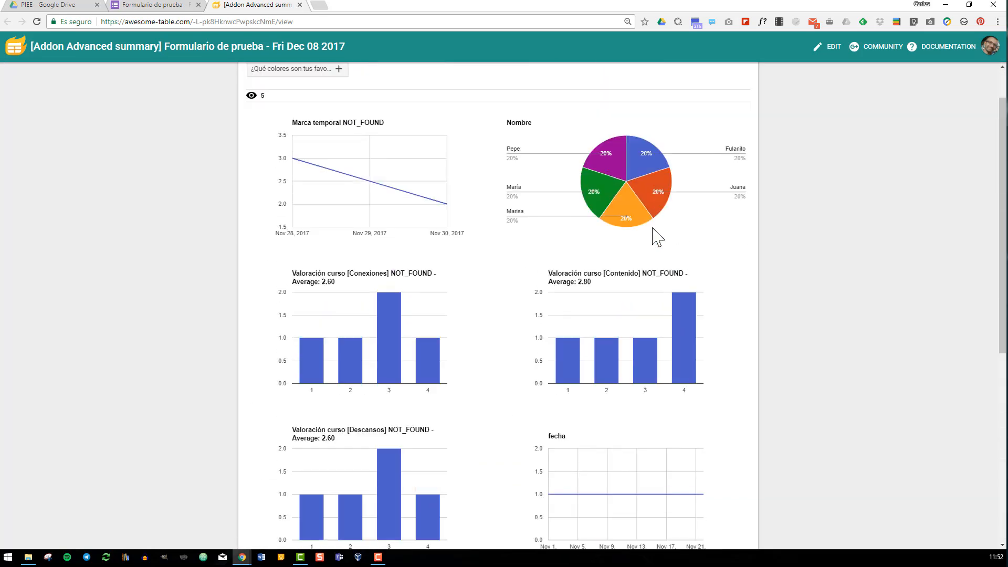
Step: Filter the summary report by the favourite colour answer Rojo
left_click(339, 121)
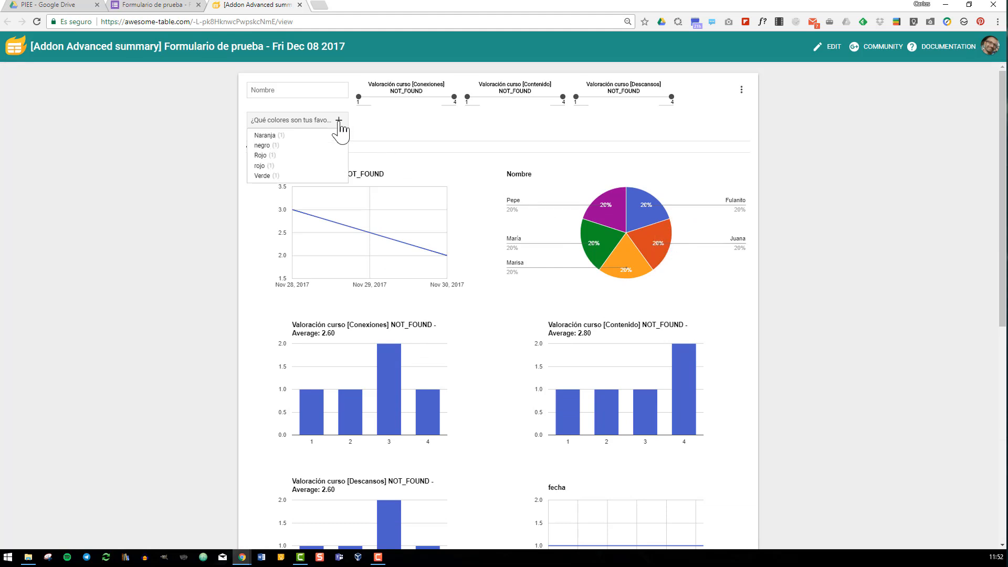
left_click(331, 91)
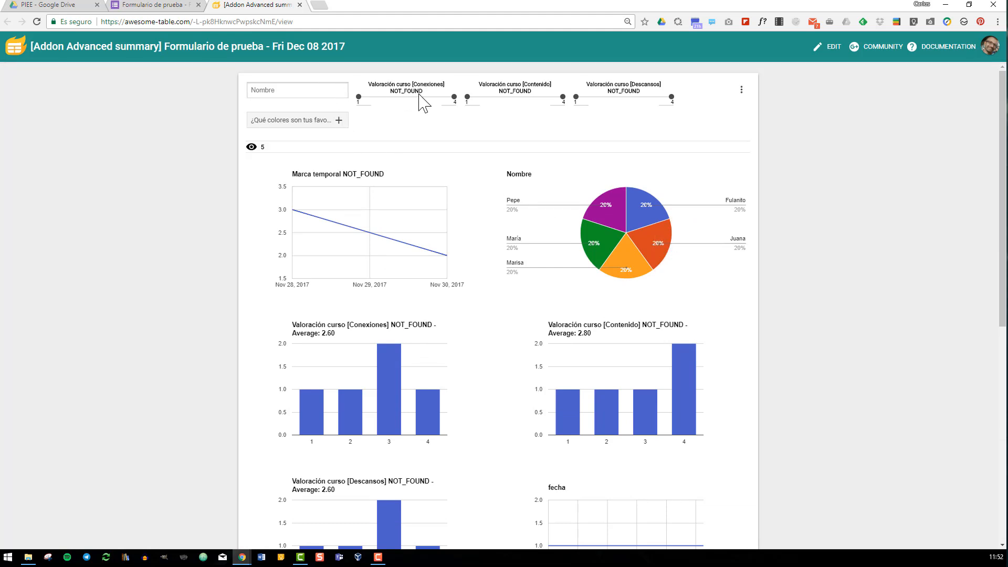
left_click(339, 120)
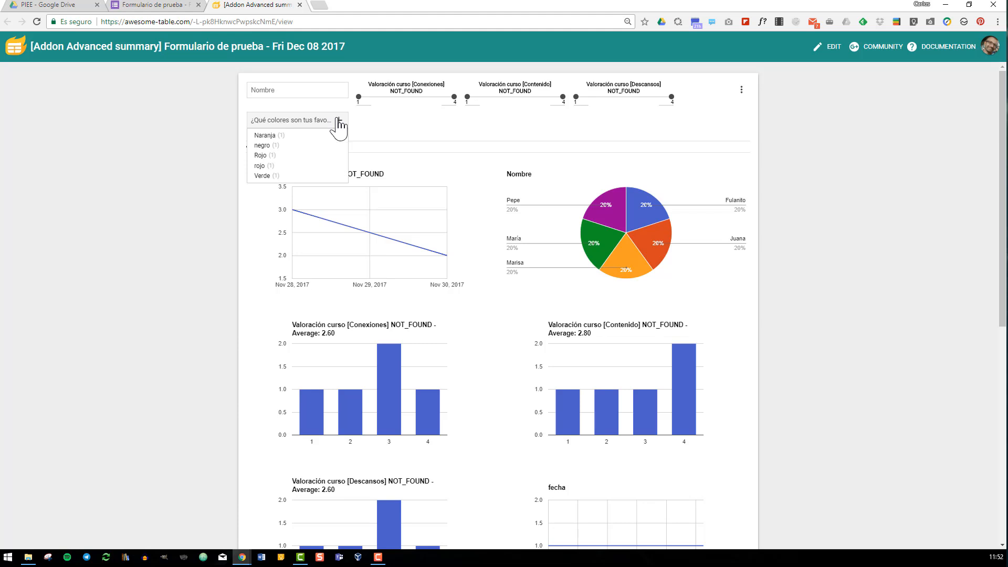
left_click(262, 156)
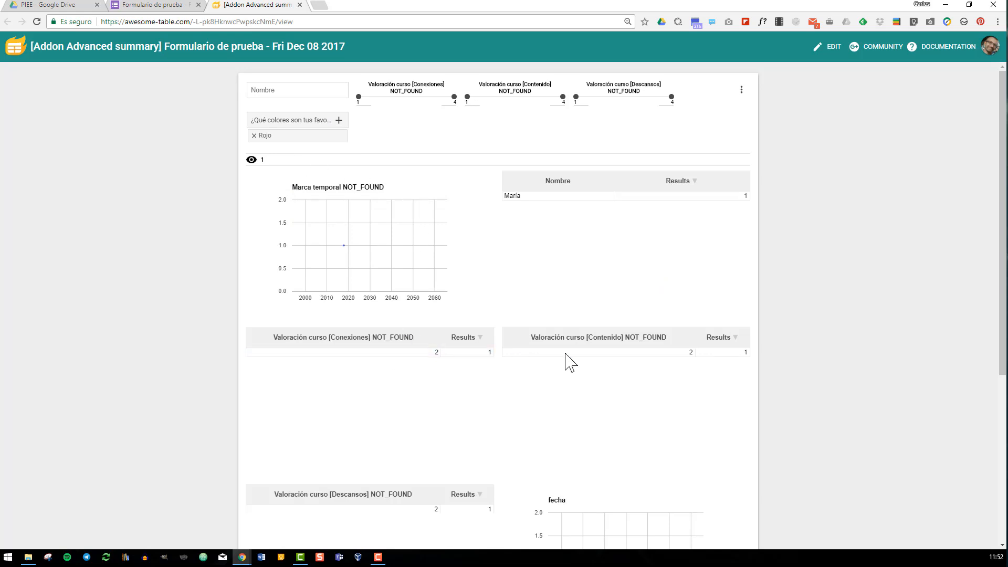
Step: Look through all charts and tables of the summary report filtered by Rojo
scroll(525, 428, "down", 4)
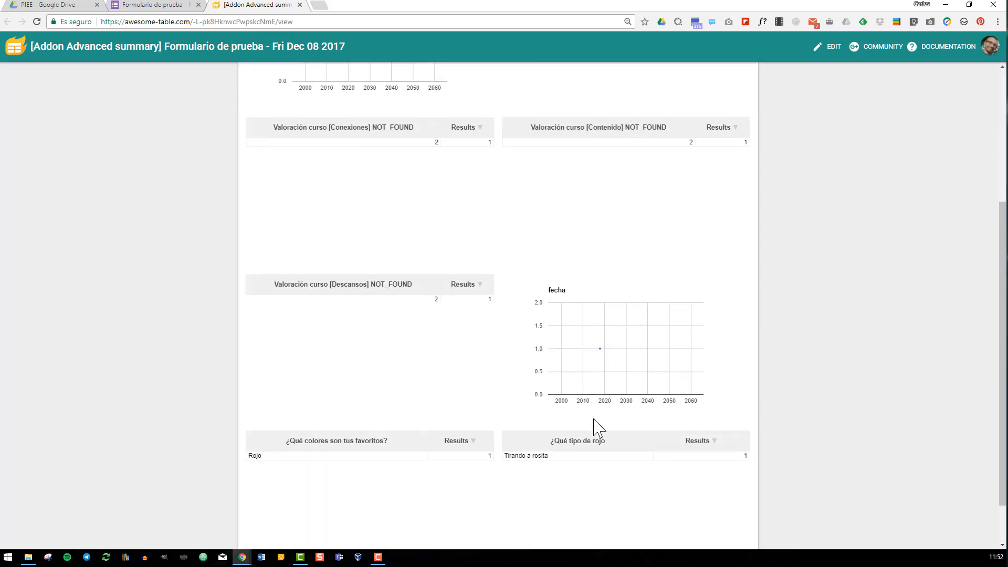
scroll(598, 428, "down", 1)
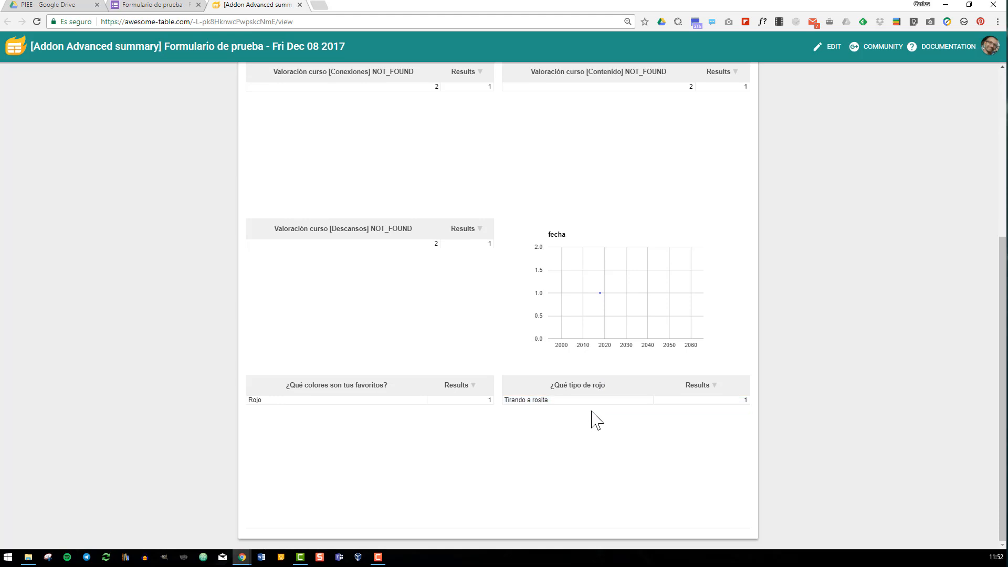
scroll(540, 387, "up", 5)
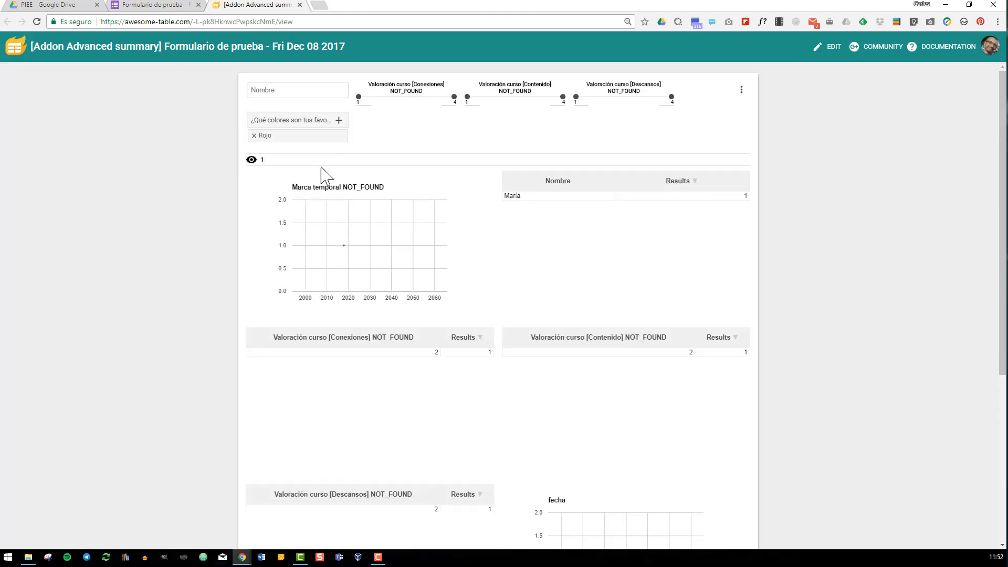
Step: Add Naranja to the report's favourite colour filter and review the charts for both colours
left_click(337, 121)
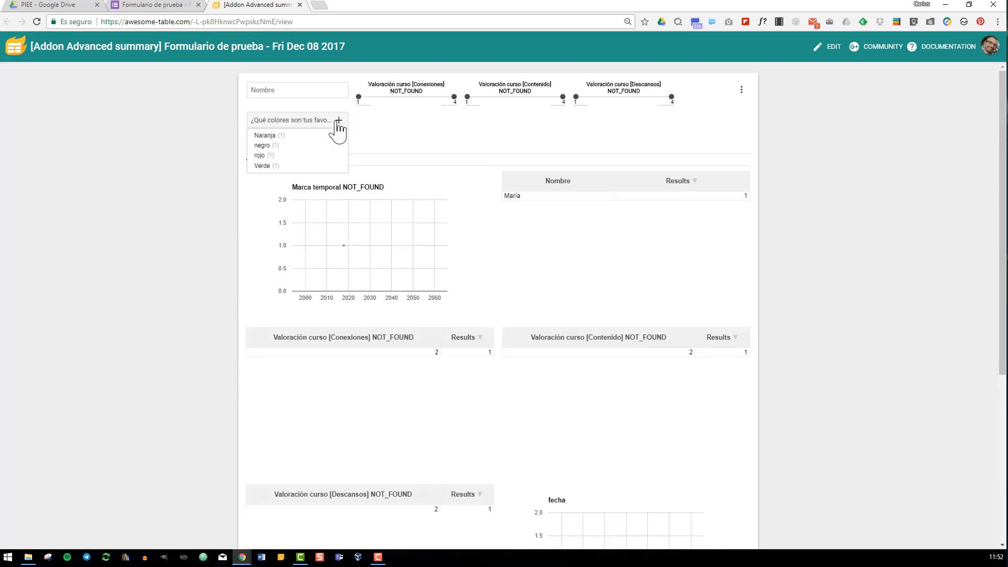
left_click(272, 139)
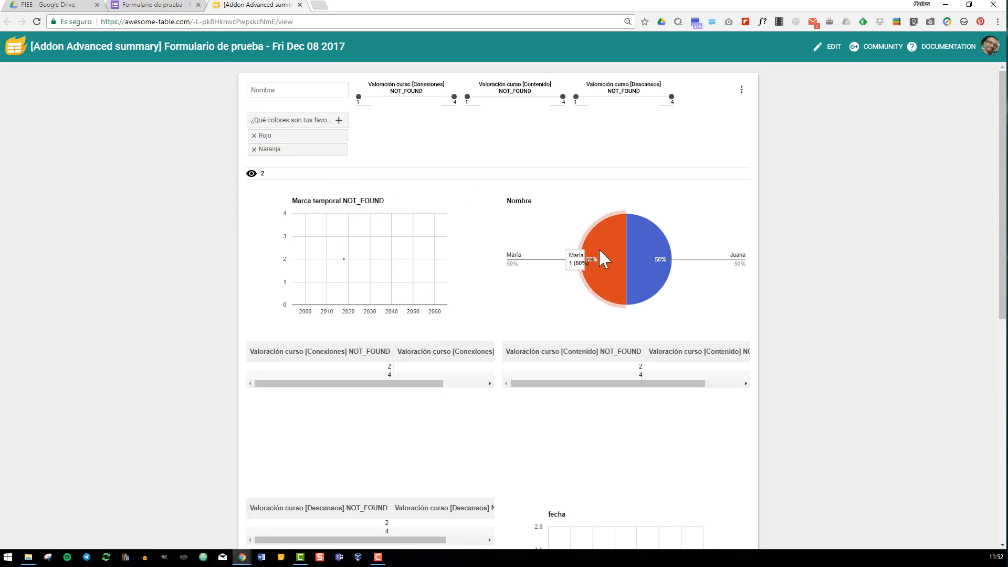
scroll(676, 320, "down", 3)
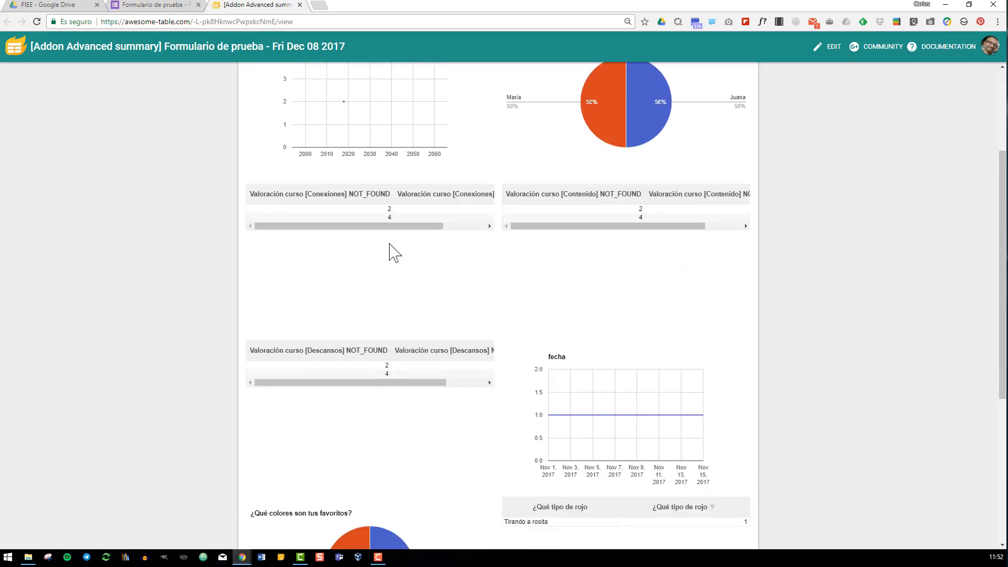
scroll(563, 342, "down", 5)
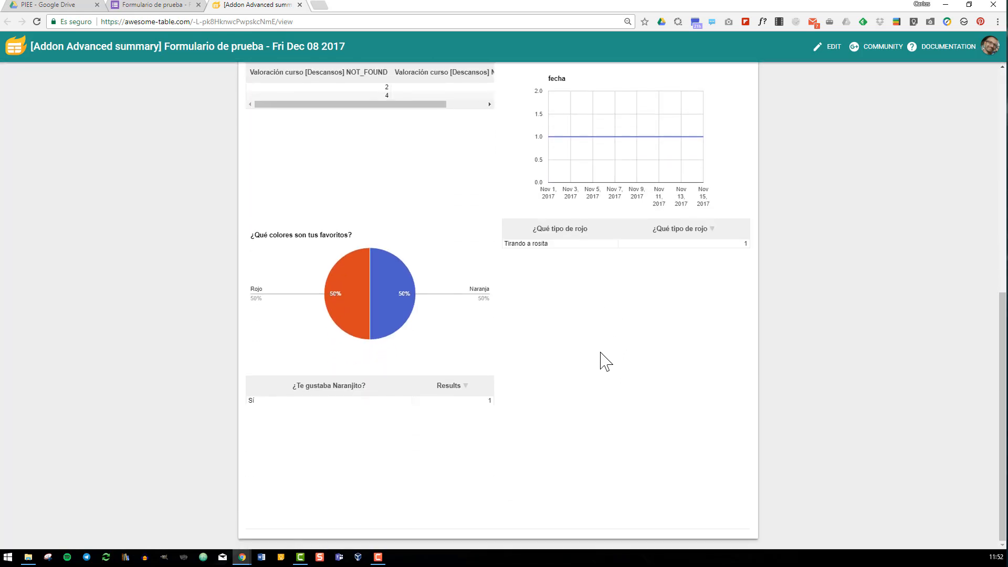
scroll(606, 362, "up", 8)
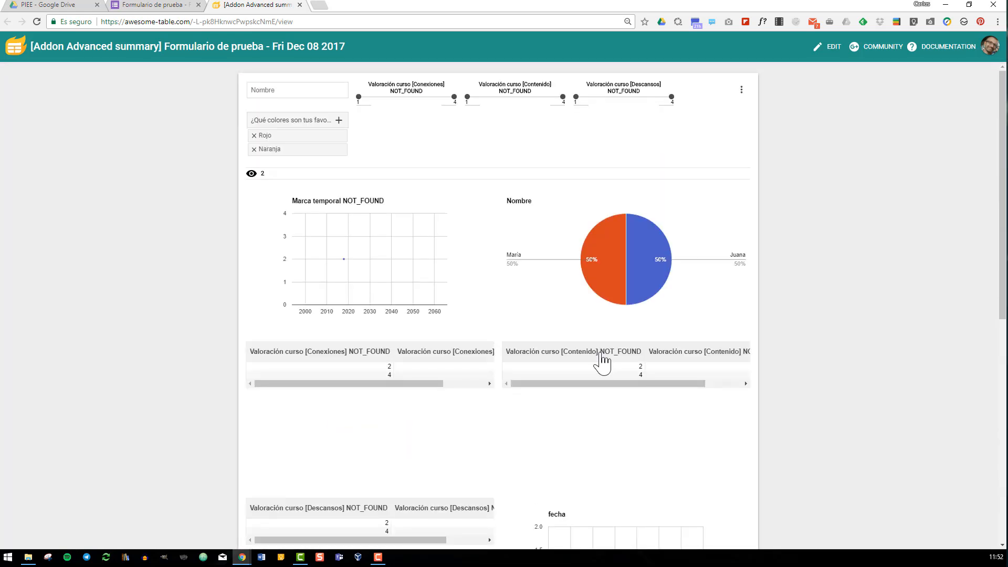
Step: Close the summary report and dismiss the Advanced Summary add-on in the form
left_click(343, 92)
left_click(299, 5)
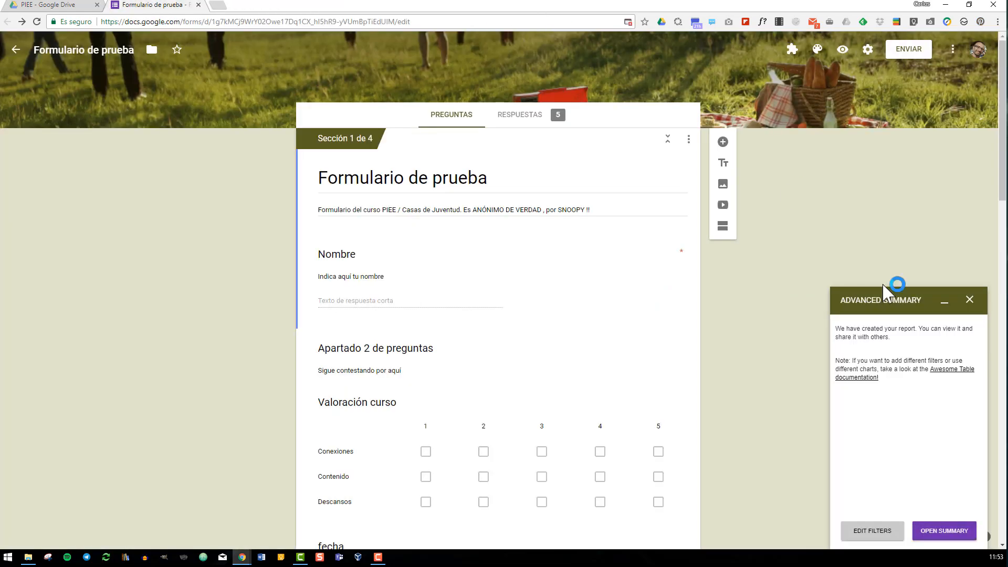
left_click(970, 301)
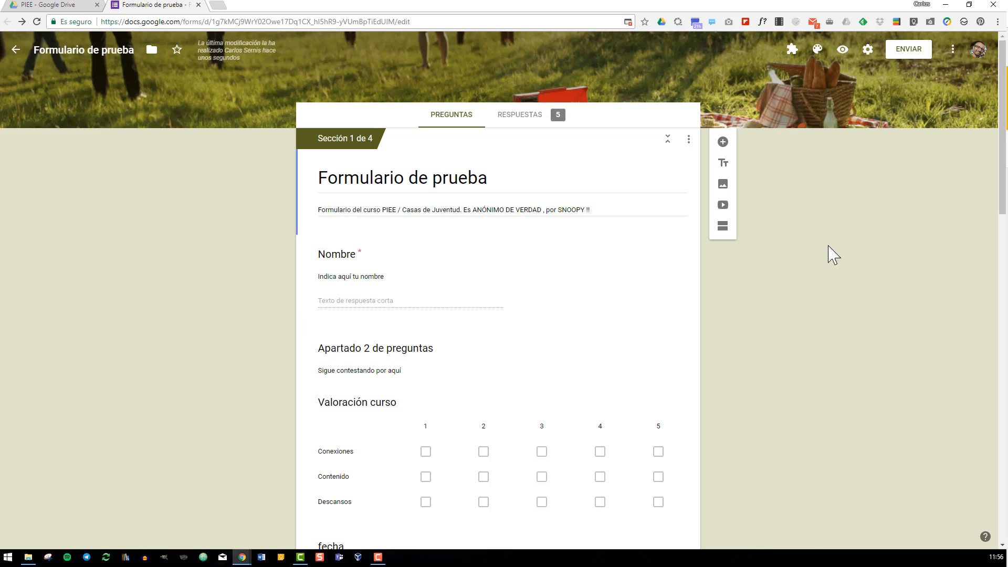
Step: Check the list of installed add-ons and look over the questions in the form's first section
left_click(792, 51)
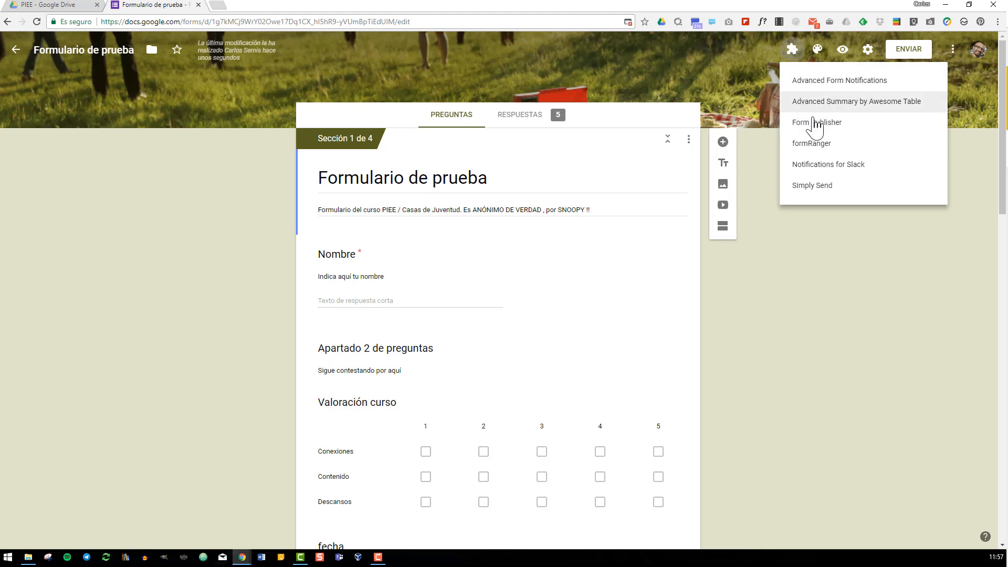
left_click(830, 275)
scroll(656, 284, "down", 4)
scroll(639, 269, "down", 3)
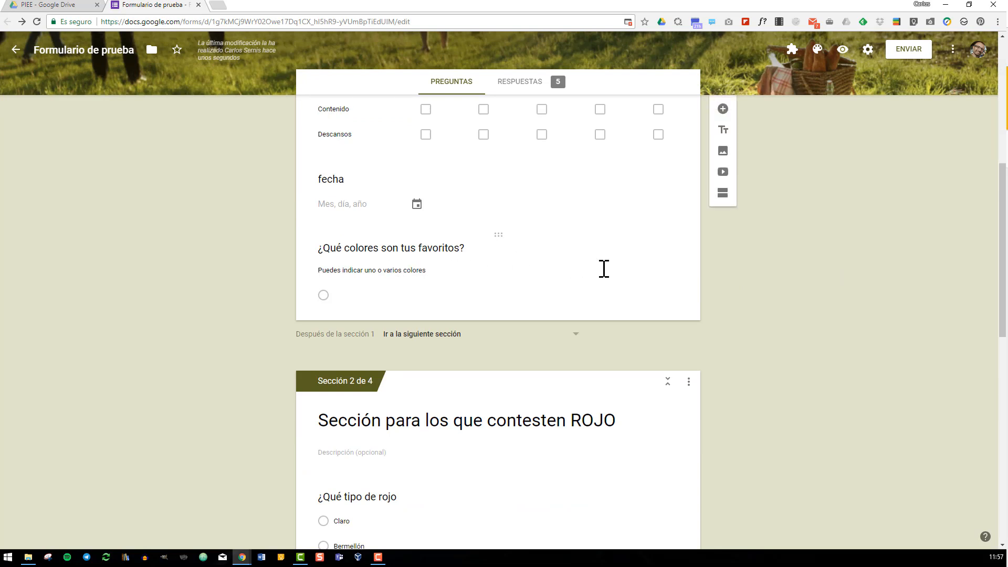
scroll(765, 270, "up", 4)
scroll(787, 251, "up", 3)
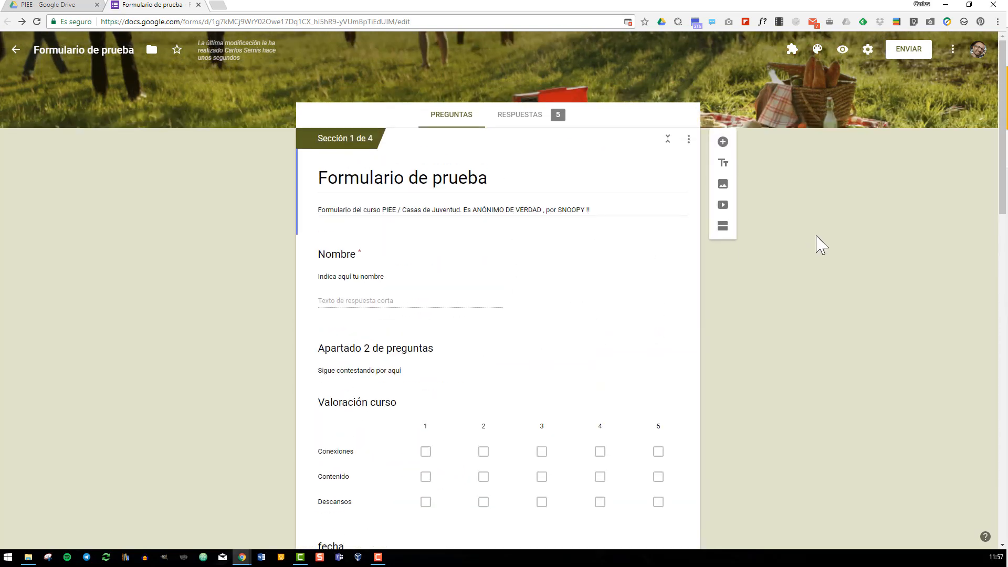
Step: Enter rojo, verde and azul as the answer options of the question ¿Qué colores son tus favoritos?
scroll(822, 245, "down", 3)
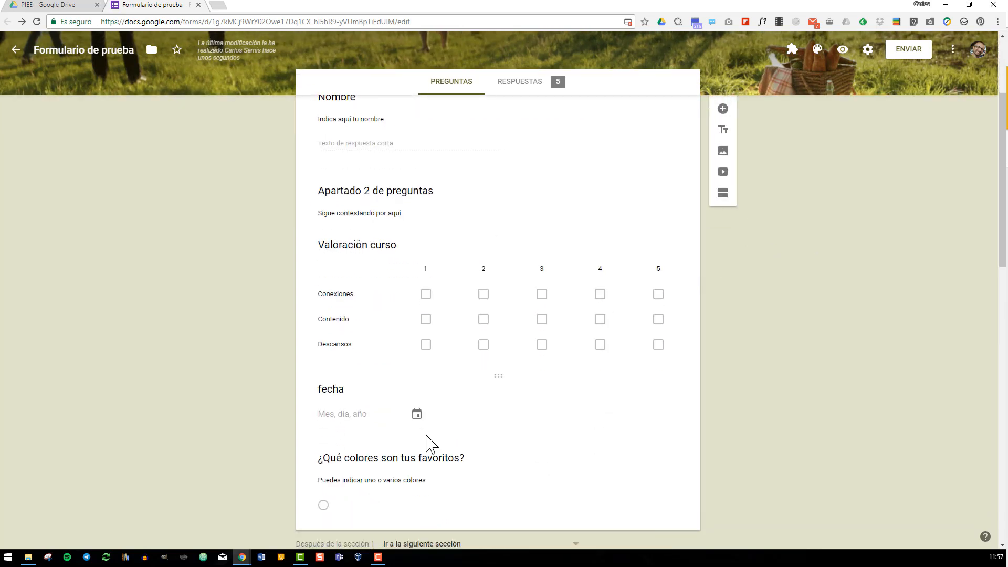
left_click(417, 483)
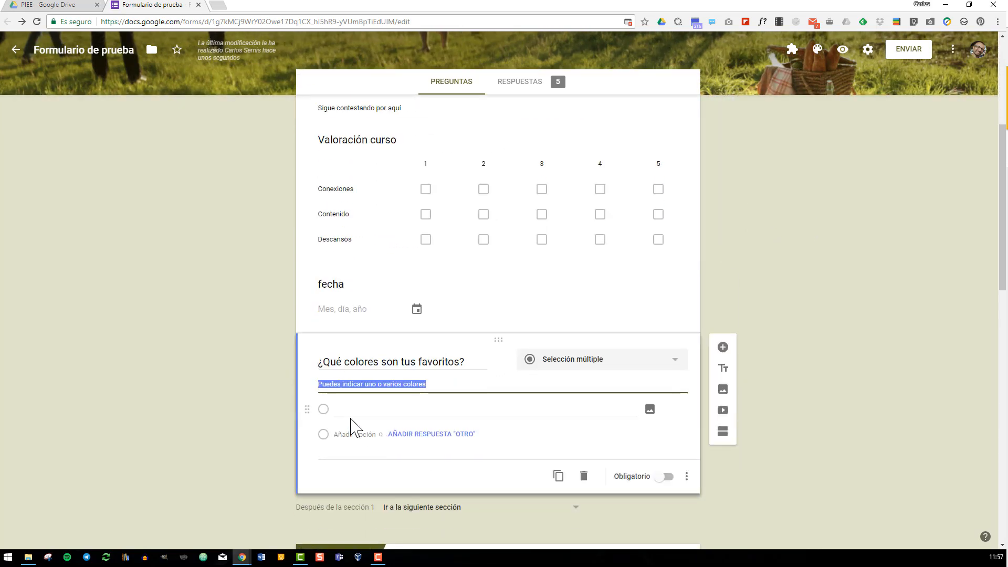
left_click(352, 413)
type("r")
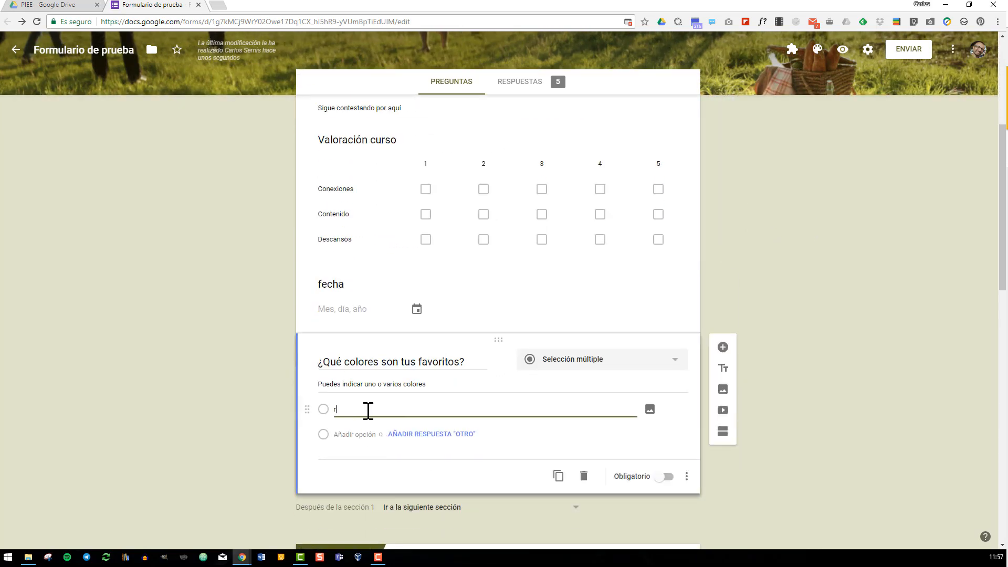
type("ojo")
key("Tab")
key("Tab")
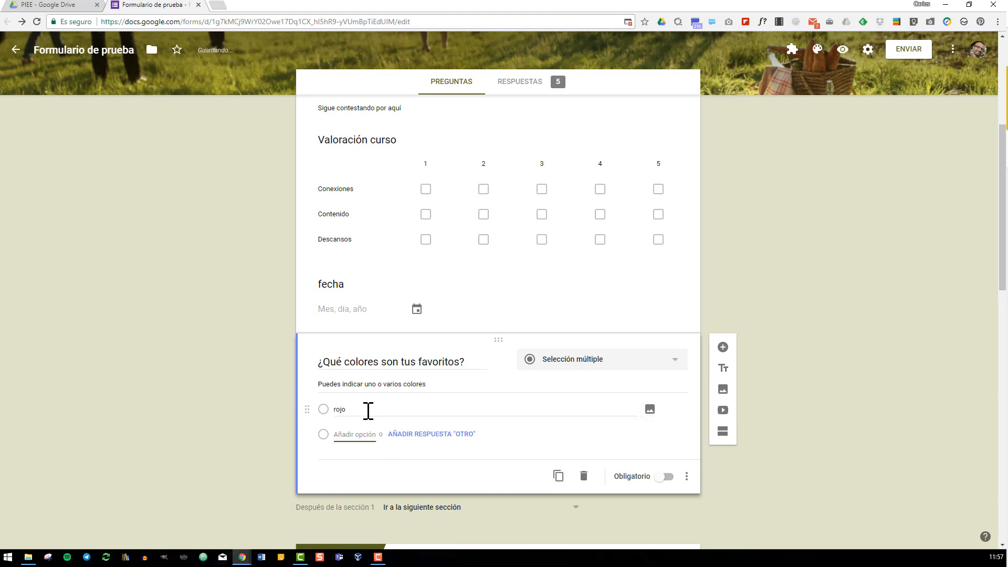
type("verde")
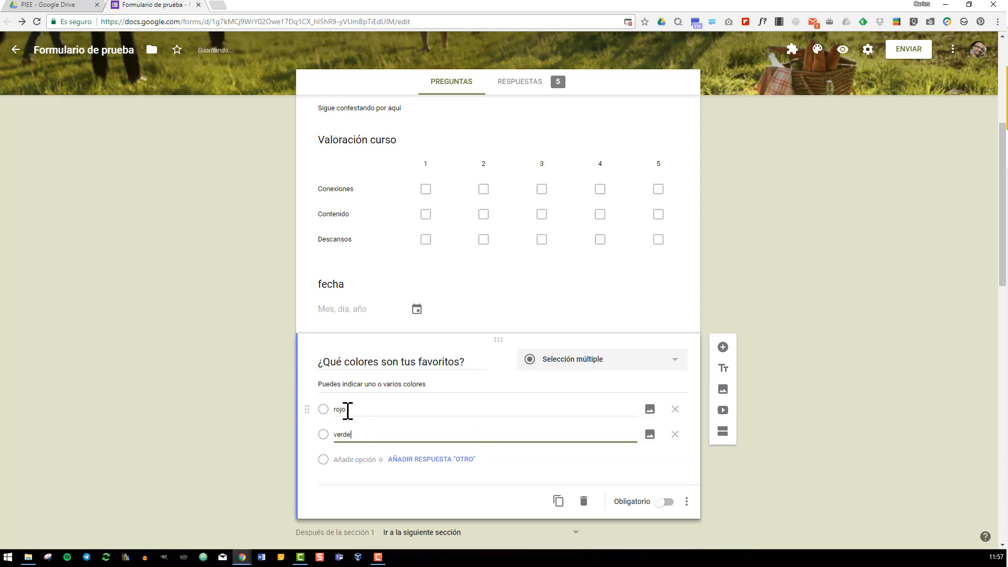
key("Tab")
key("Tab")
type("a")
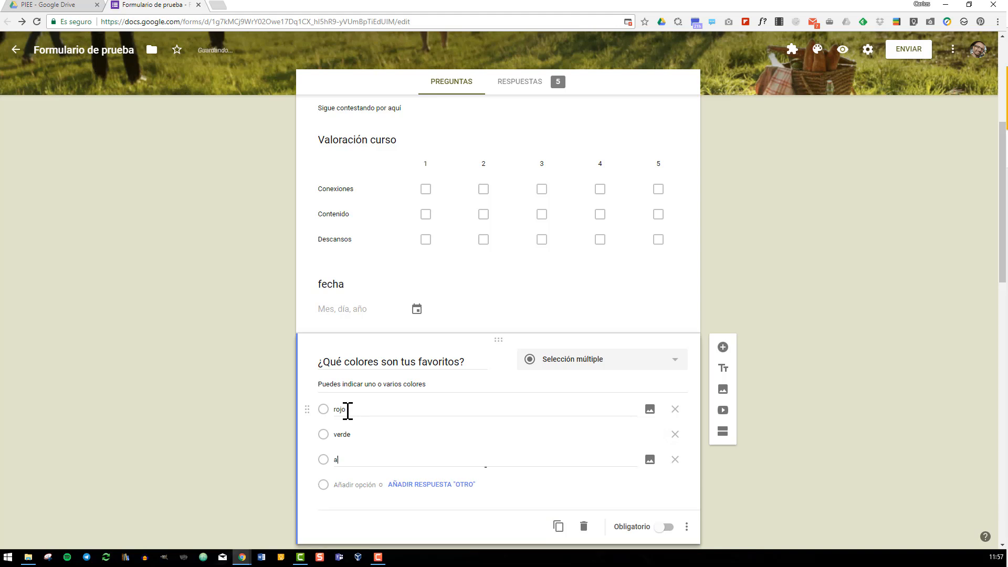
type("zul")
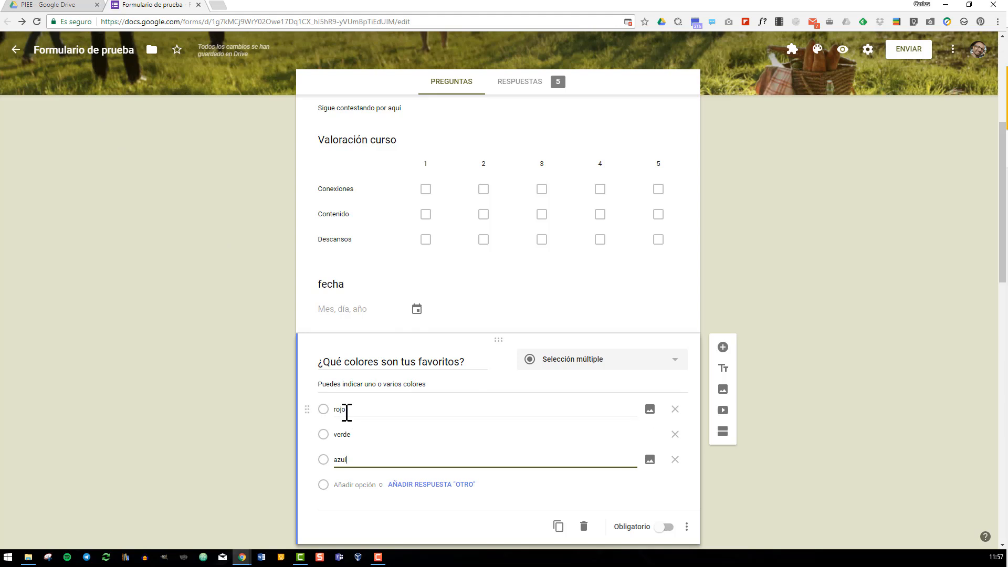
Step: Open the Colores spreadsheet from the PIEE Drive folder and add blanco in cell A8
left_click(73, 6)
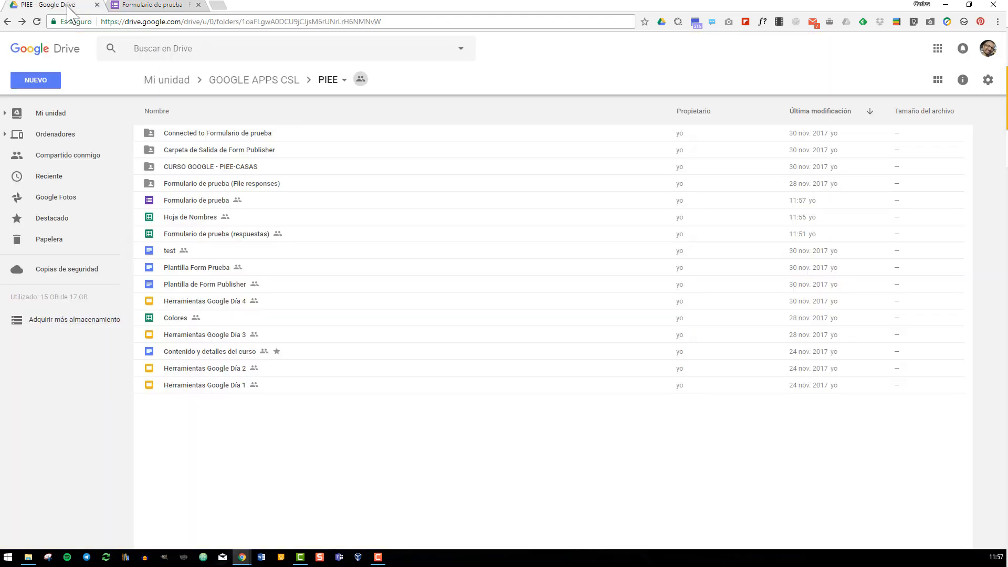
double_click(181, 319)
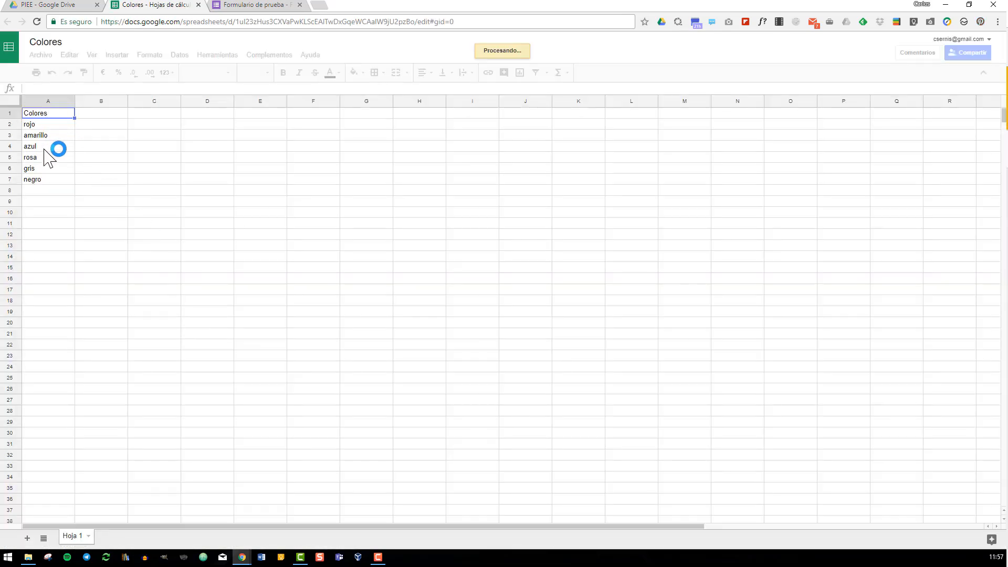
left_click(44, 191)
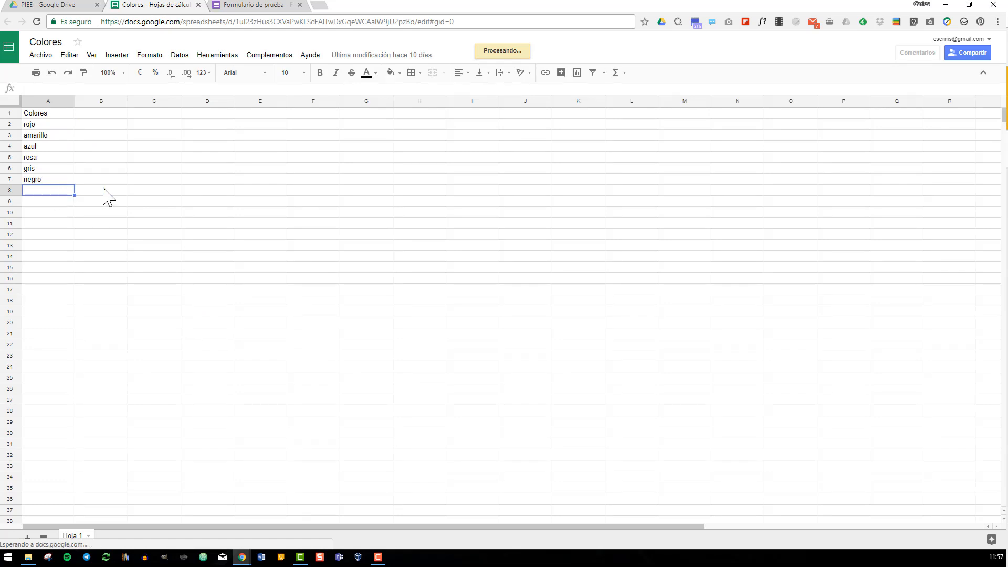
type("bl")
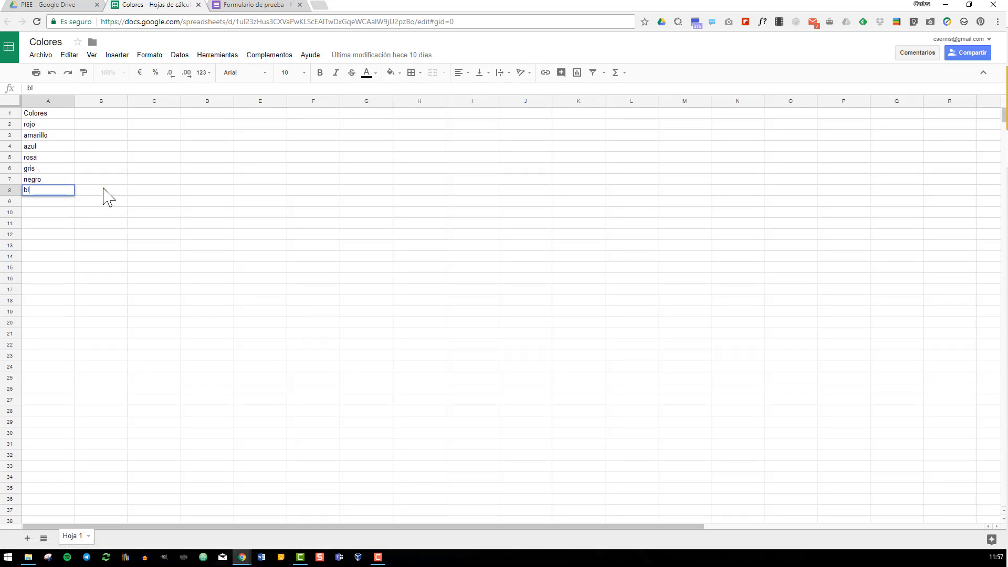
type("anco")
left_click(104, 195)
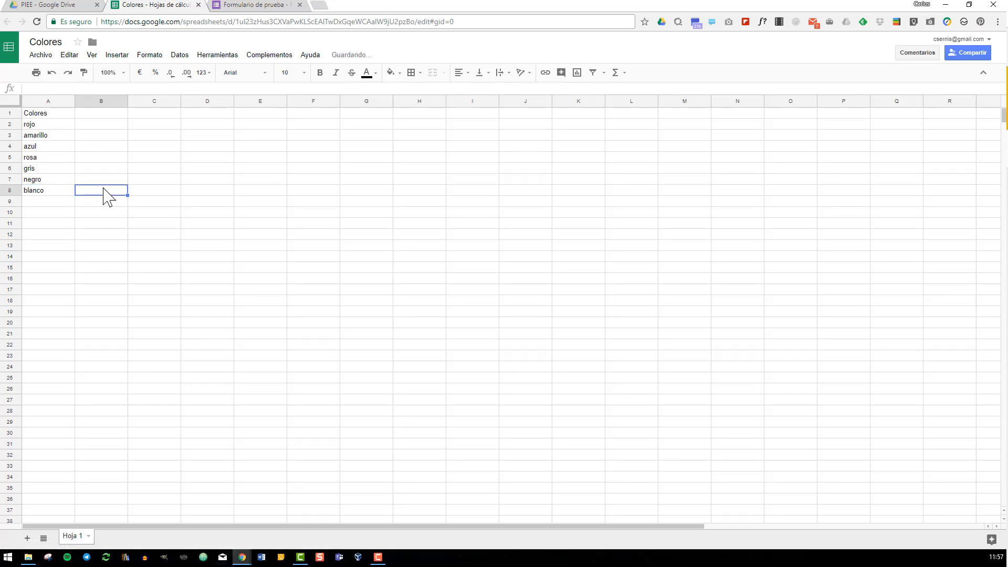
Step: Compare the form's favourite colour options with the list in the Colores spreadsheet and return to the form
left_click(231, 7)
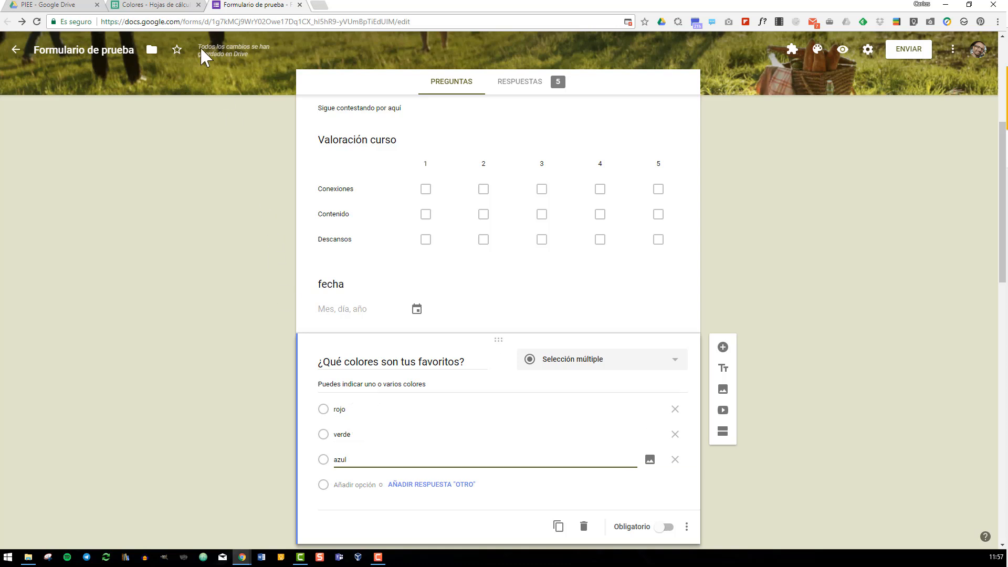
left_click(143, 5)
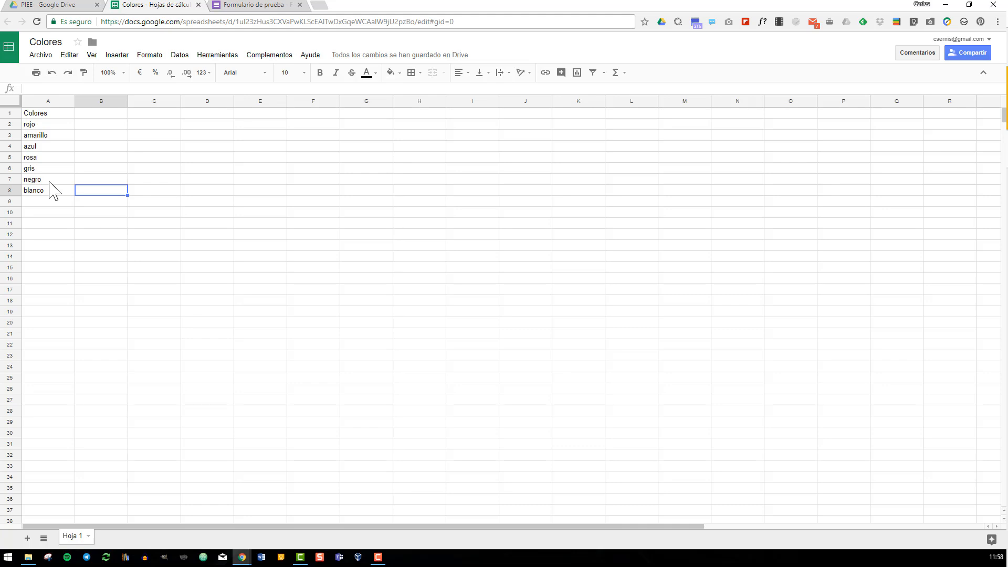
left_click(246, 8)
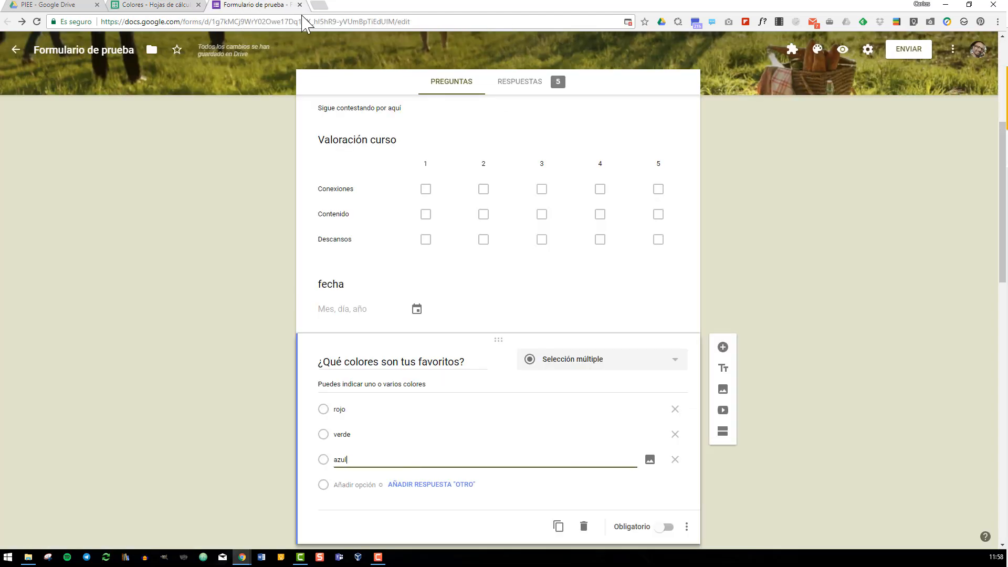
Step: Start the formRanger add-on for the form
left_click(794, 51)
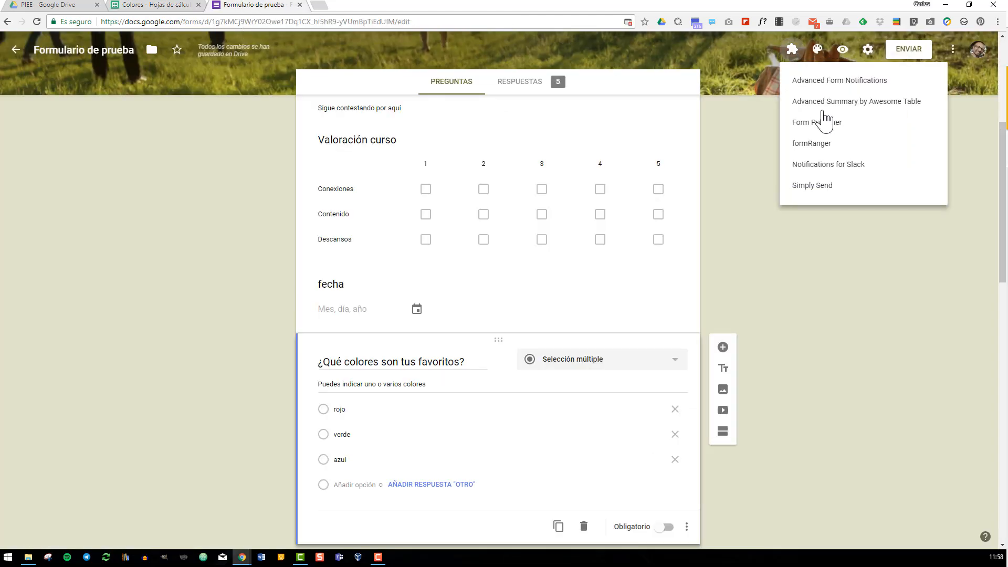
left_click(831, 150)
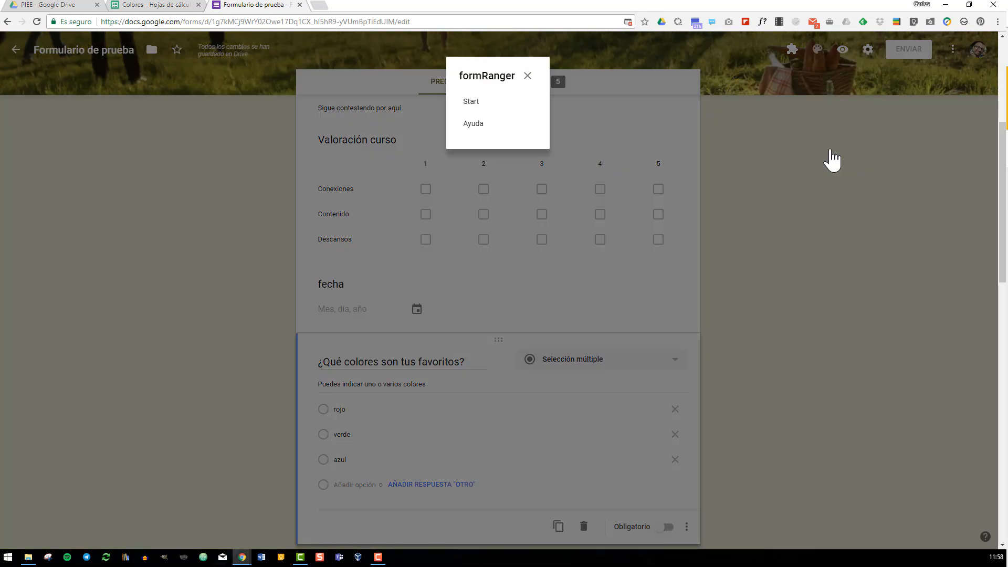
left_click(473, 102)
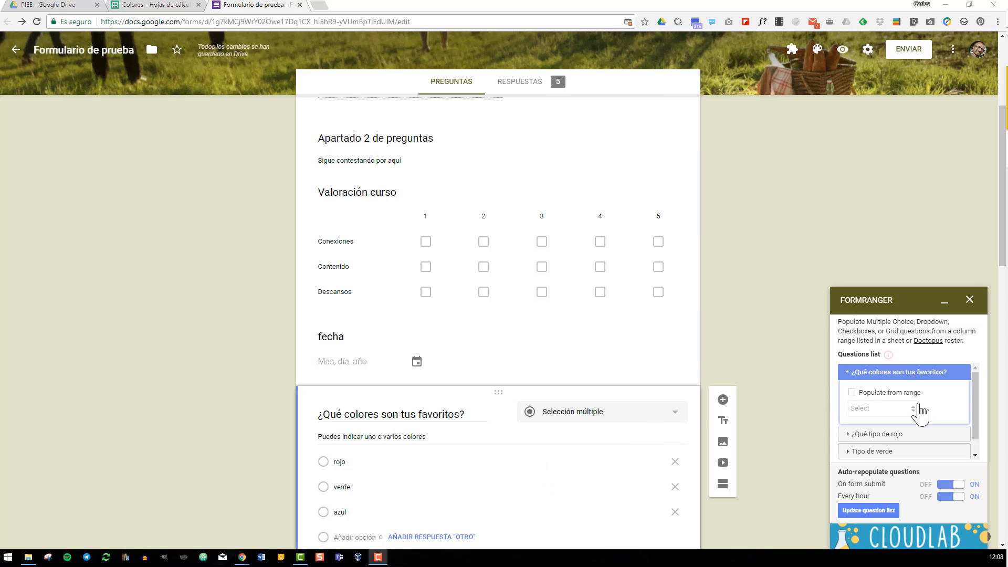
Step: Examine formRanger's list of questions that can be populated and compare it with the questions in the form's sections
left_click(920, 434)
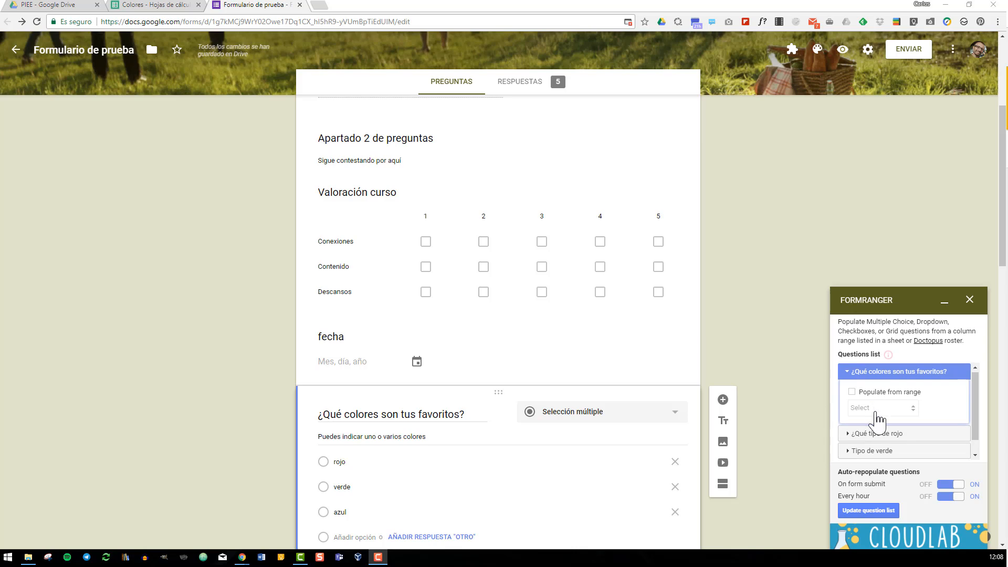
scroll(878, 423, "down", 1)
scroll(637, 371, "down", 6)
scroll(613, 295, "down", 7)
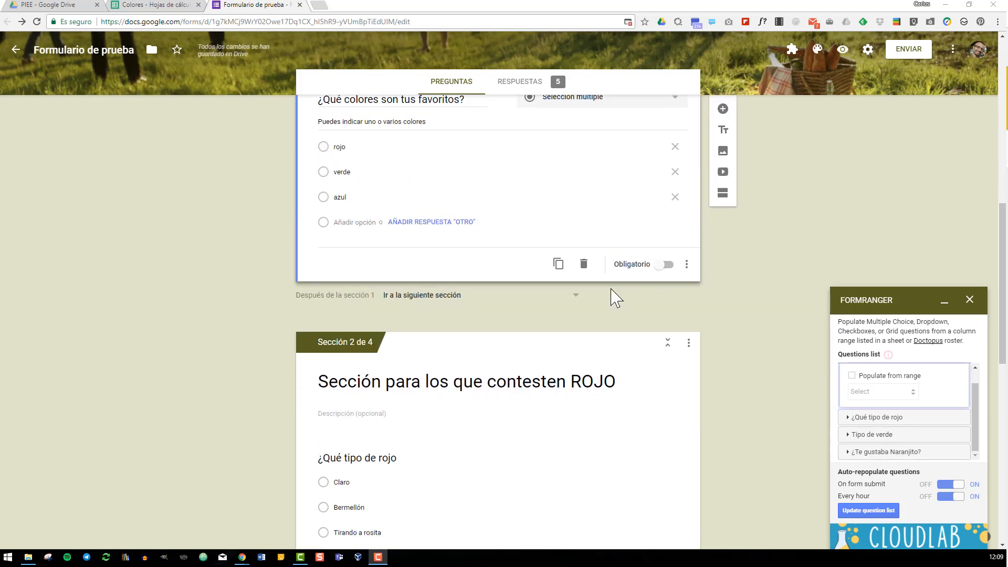
scroll(496, 213, "up", 1)
scroll(497, 212, "up", 2)
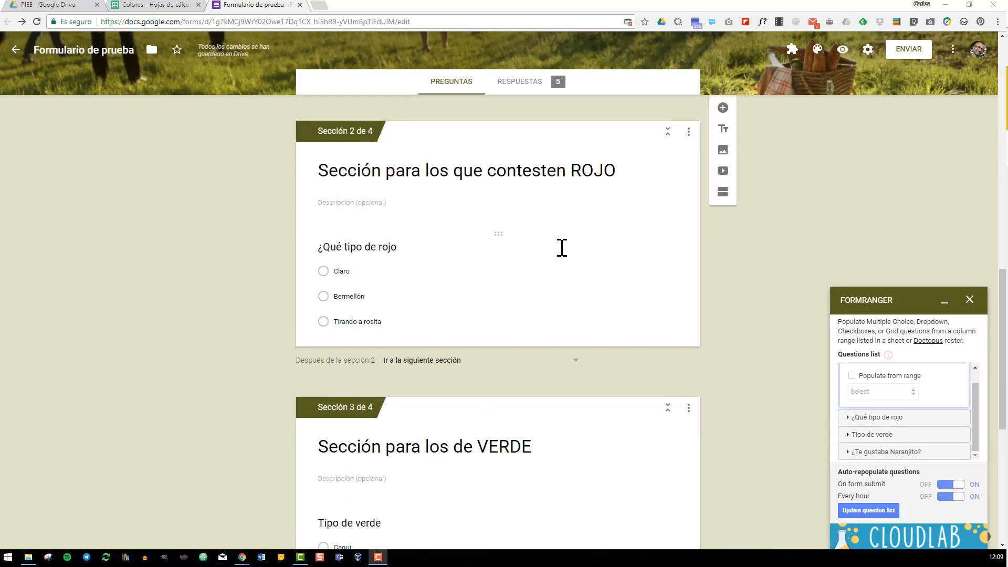
scroll(559, 248, "down", 7)
scroll(551, 349, "up", 20)
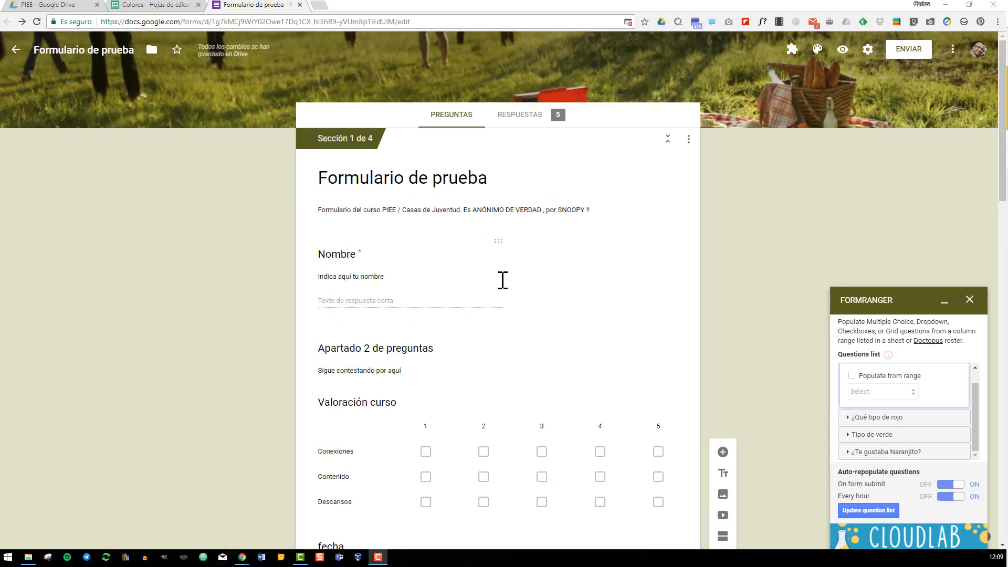
Step: Examine the Valoración curso grid question's type, rows and columns in the form
scroll(574, 333, "down", 2)
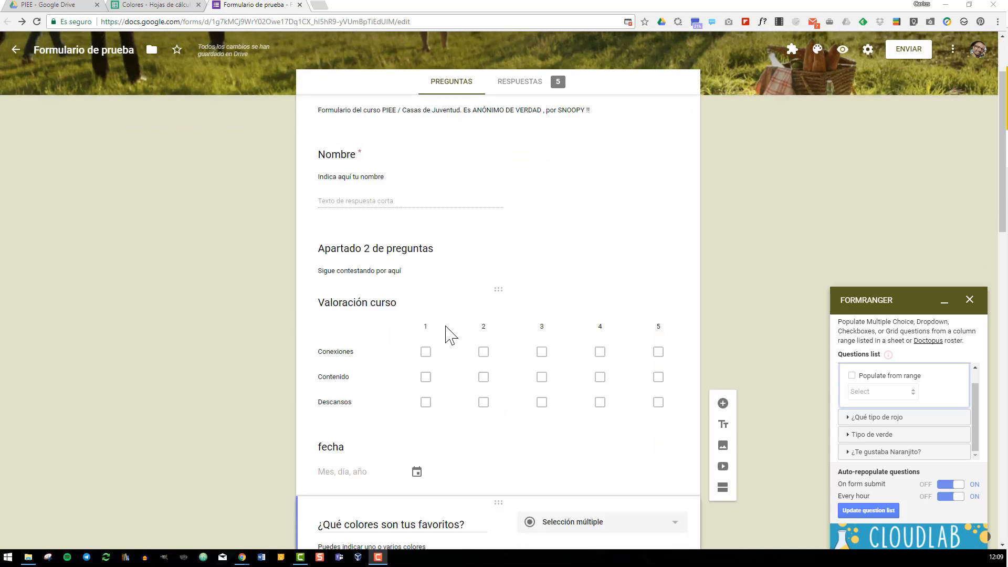
left_click(429, 306)
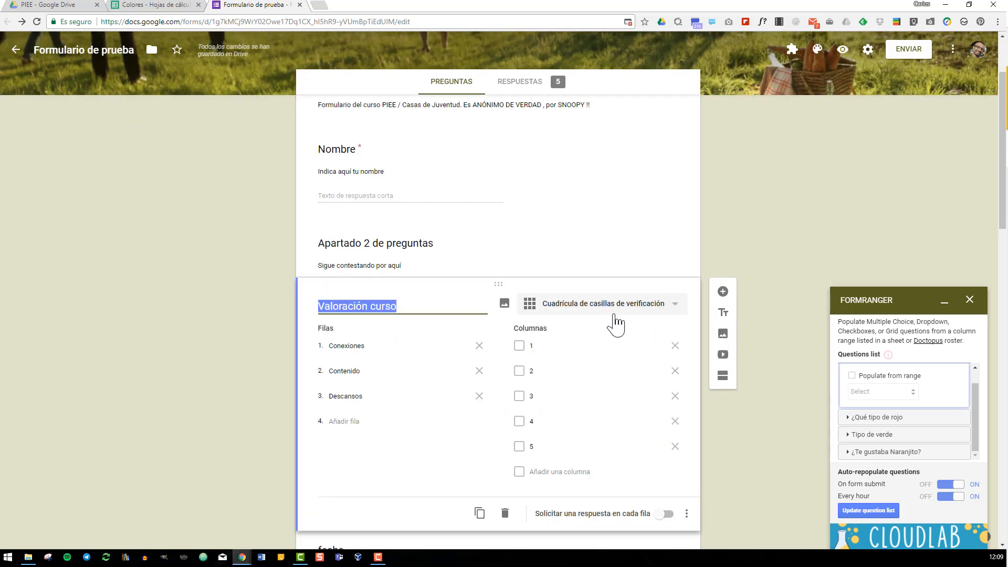
scroll(735, 284, "down", 3)
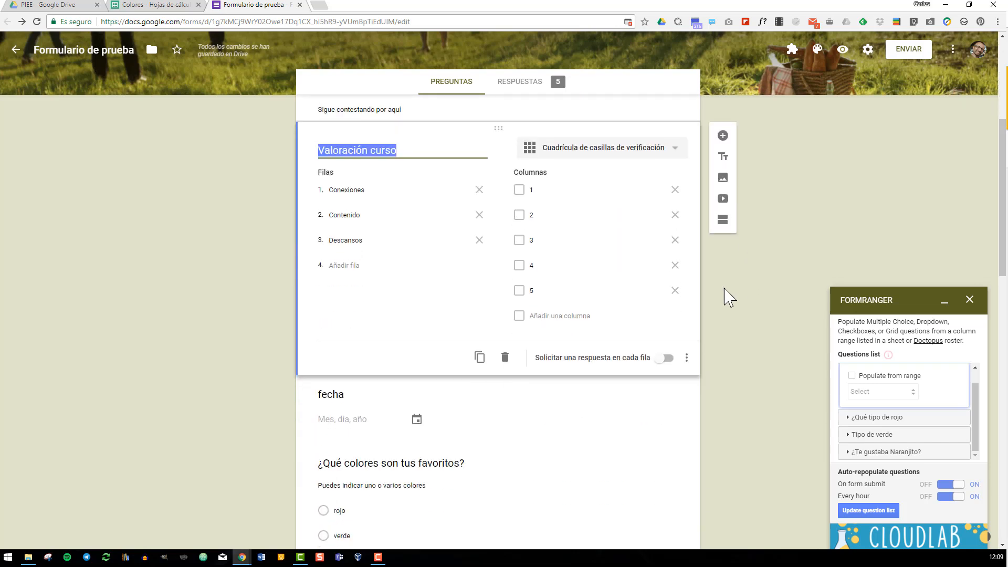
scroll(557, 378, "down", 2)
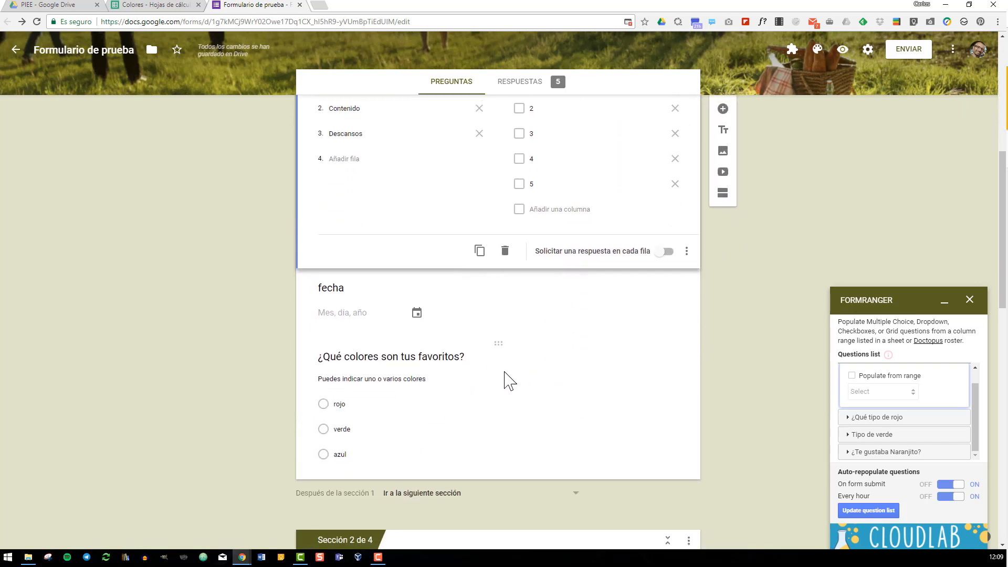
Step: Turn on Populate from range for the favourite colours question and choose the Colores spreadsheet as the source of a new range
left_click(504, 377)
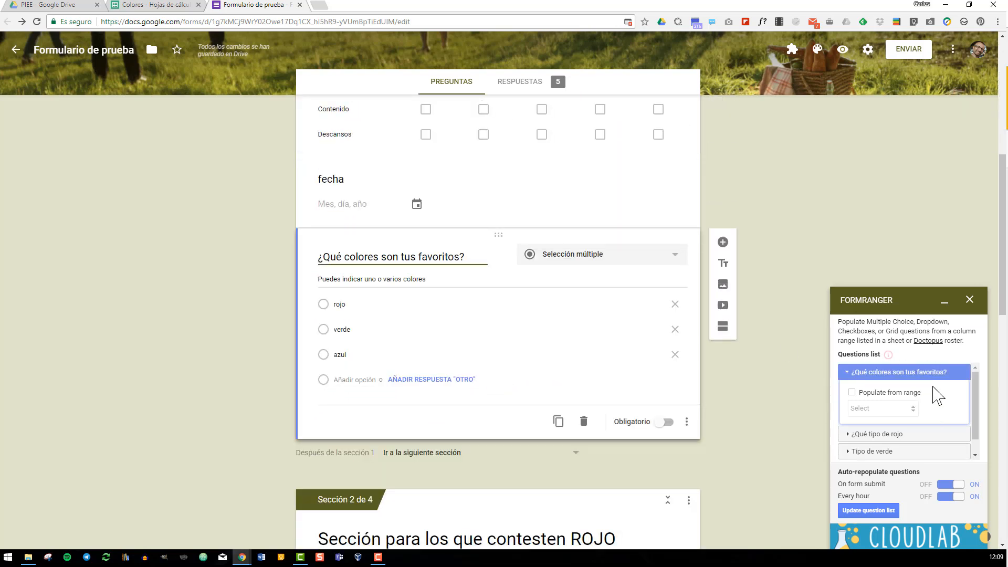
scroll(935, 393, "up", 1)
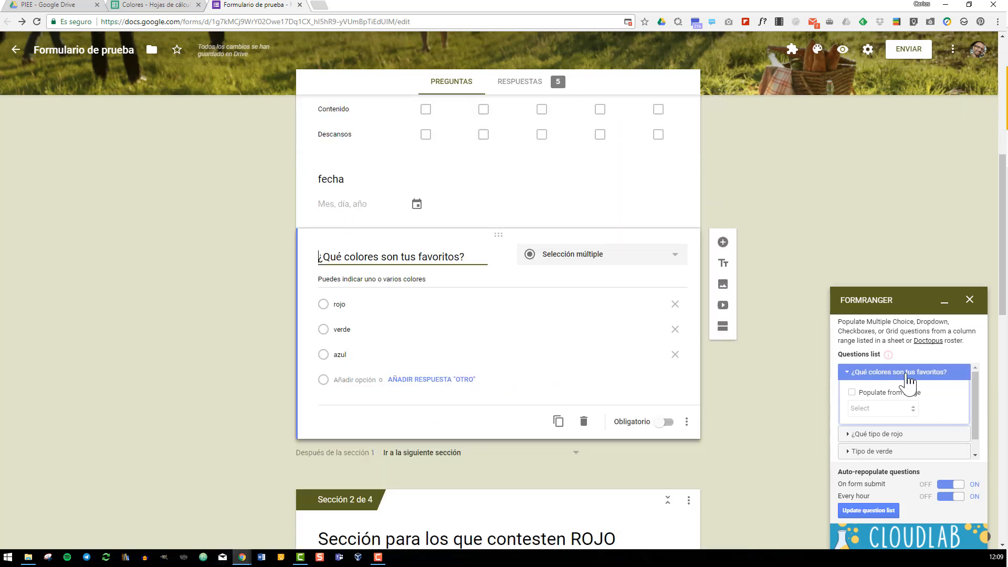
left_click(851, 393)
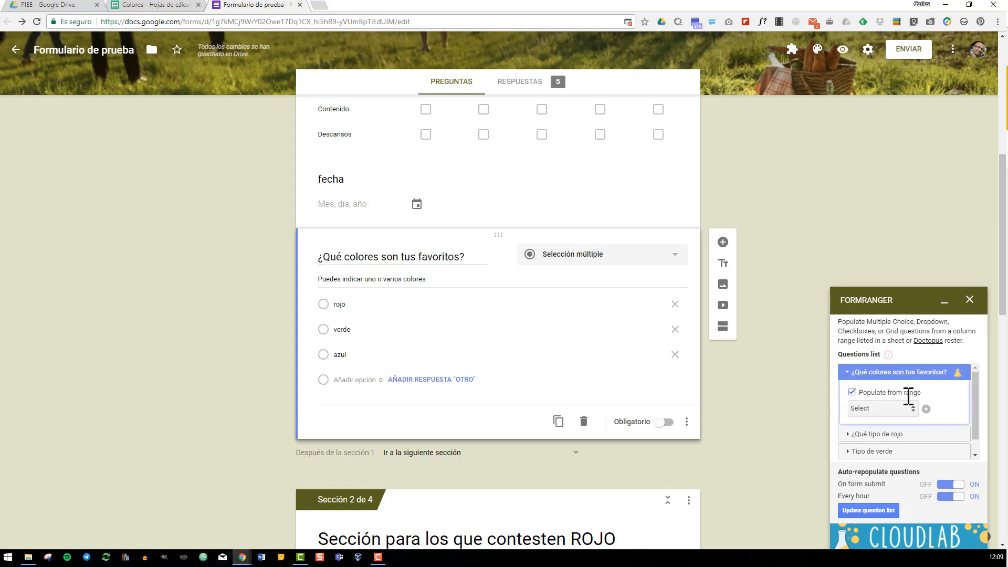
left_click(892, 411)
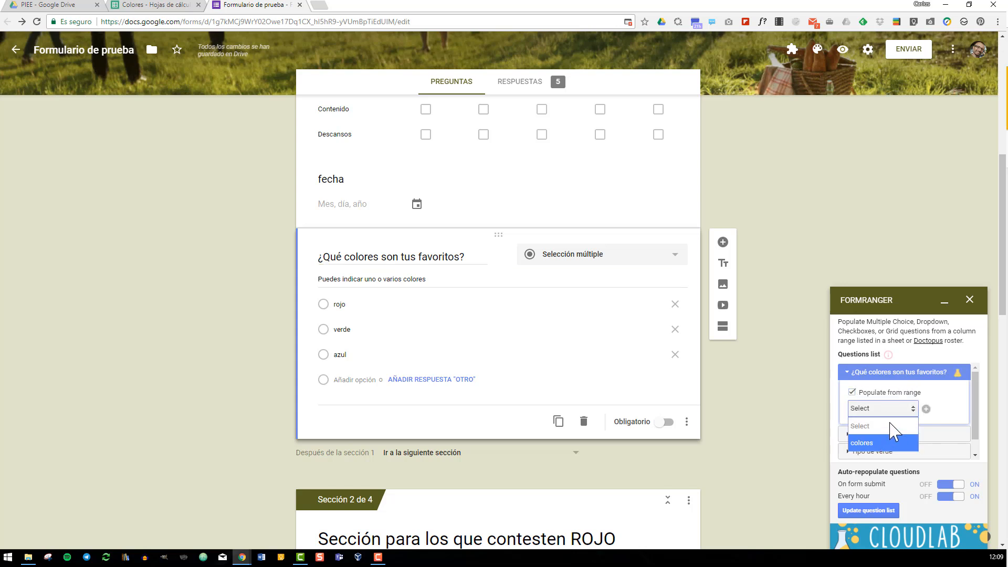
left_click(941, 408)
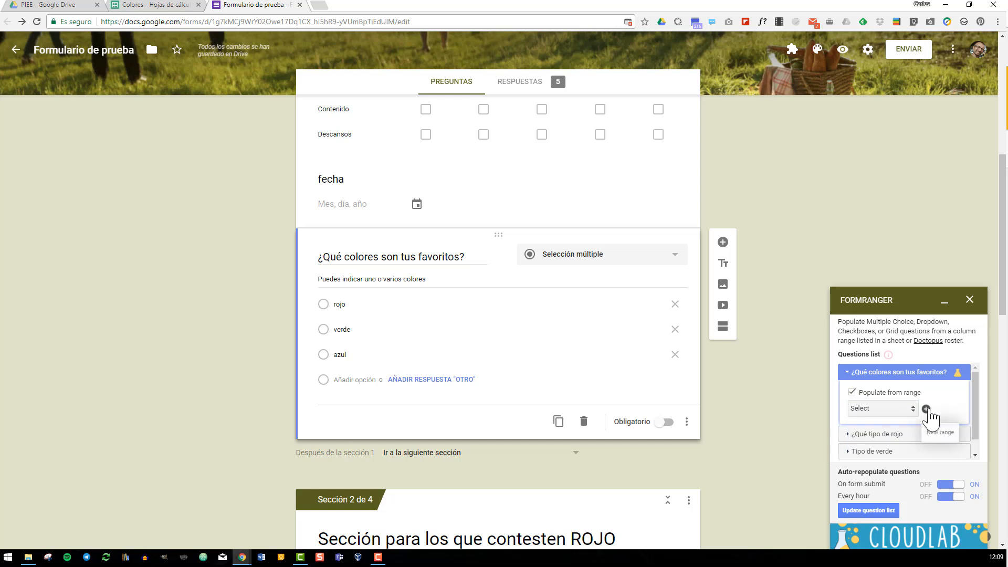
left_click(927, 410)
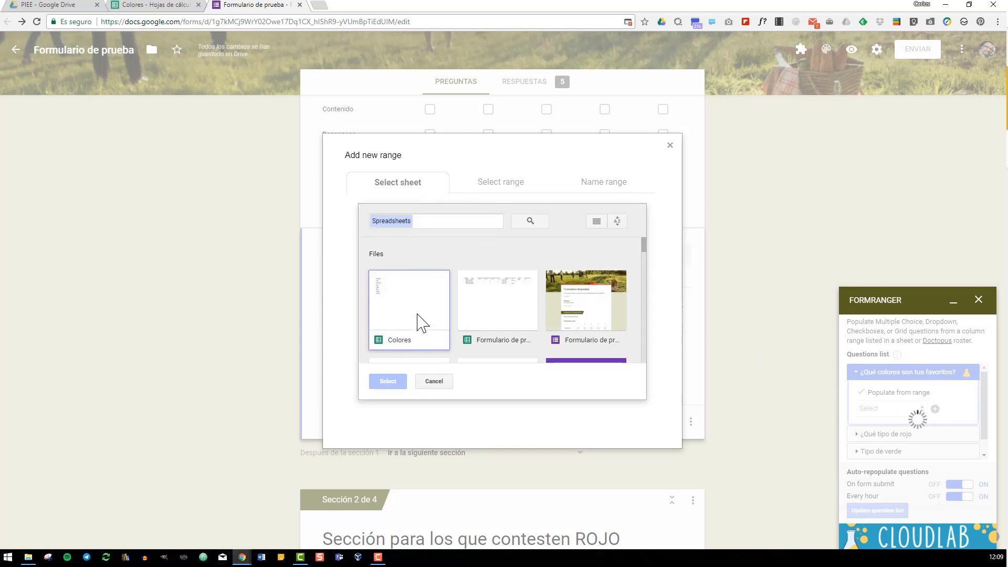
double_click(418, 323)
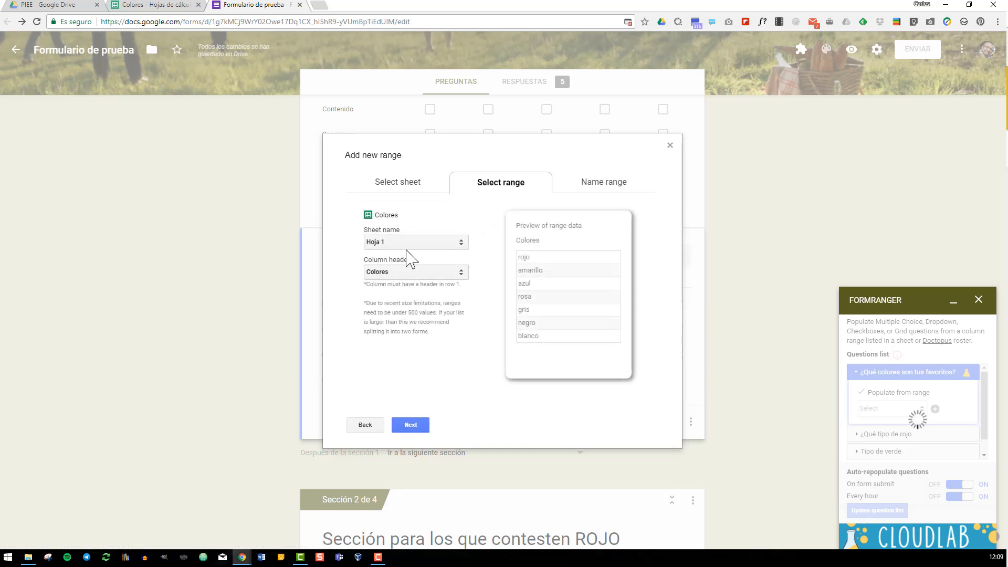
Step: Add a second sheet to the Colores spreadsheet and delete it again
left_click(141, 10)
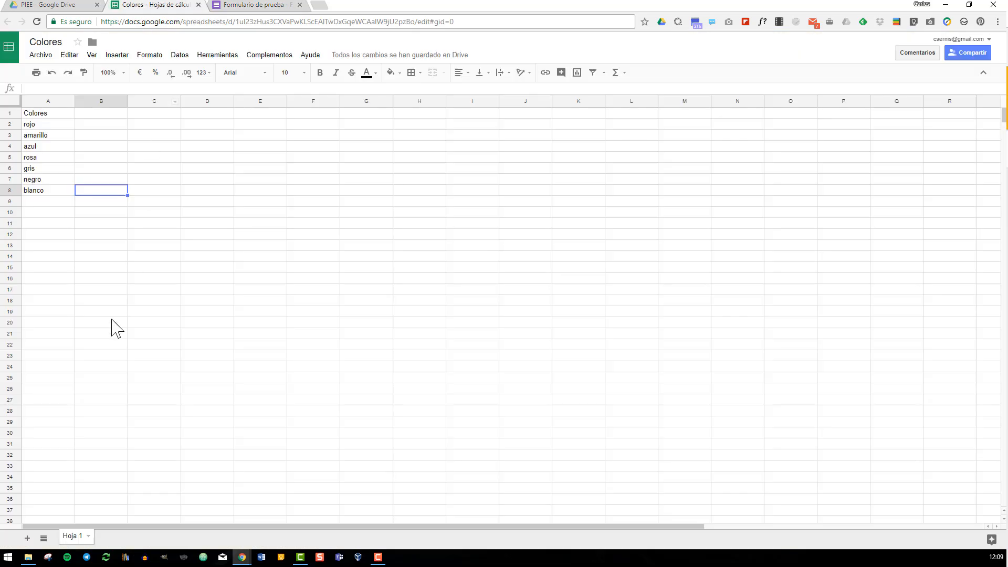
left_click(27, 538)
left_click(125, 536)
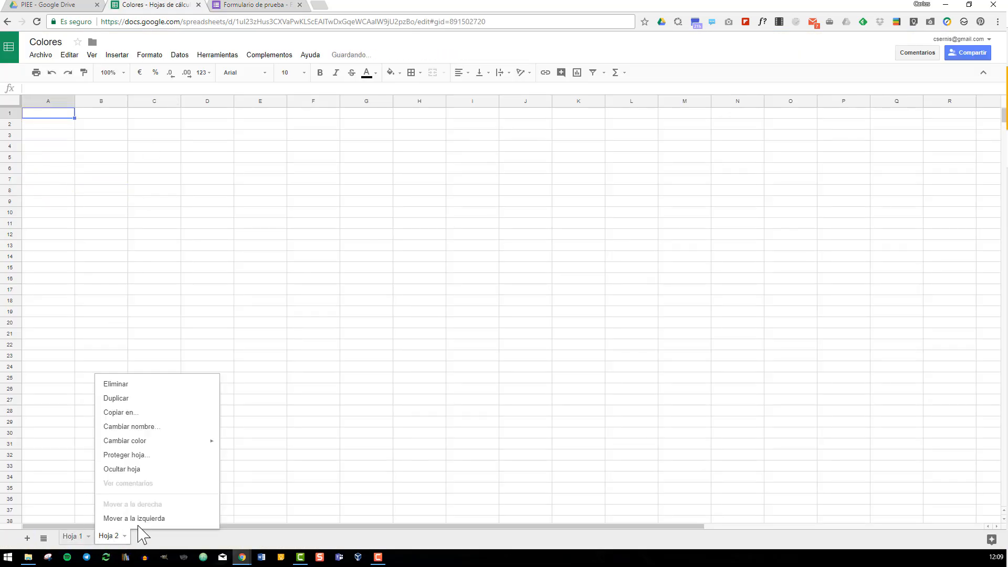
left_click(128, 385)
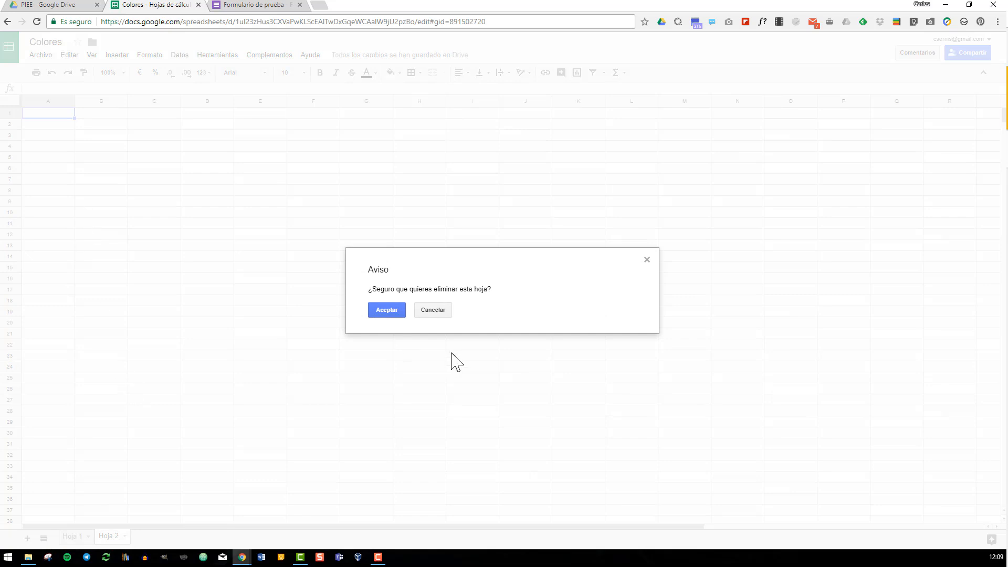
left_click(400, 312)
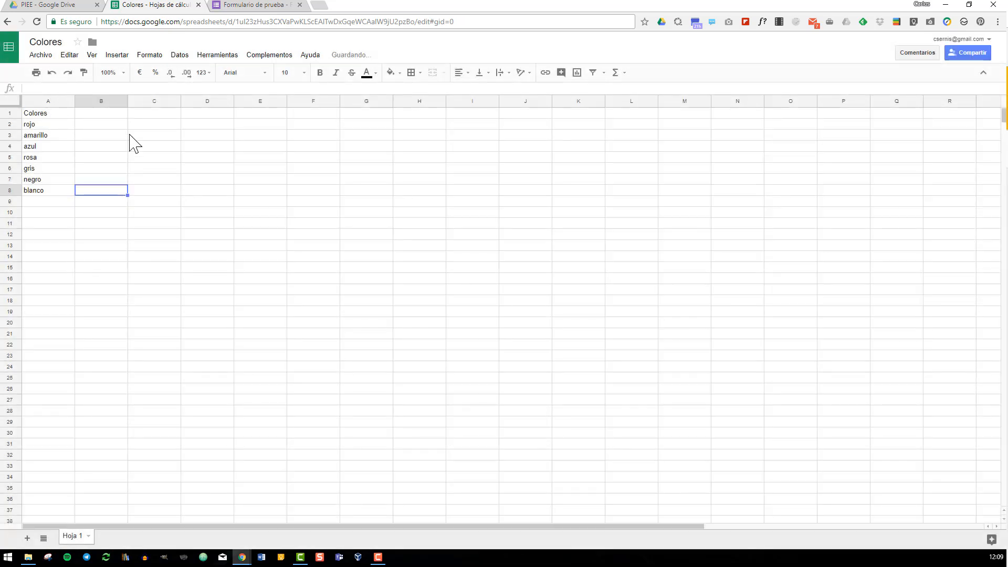
Step: Review the header cells in row 1 of the Colores spreadsheet and return to the form
left_click(48, 111)
left_click(106, 113)
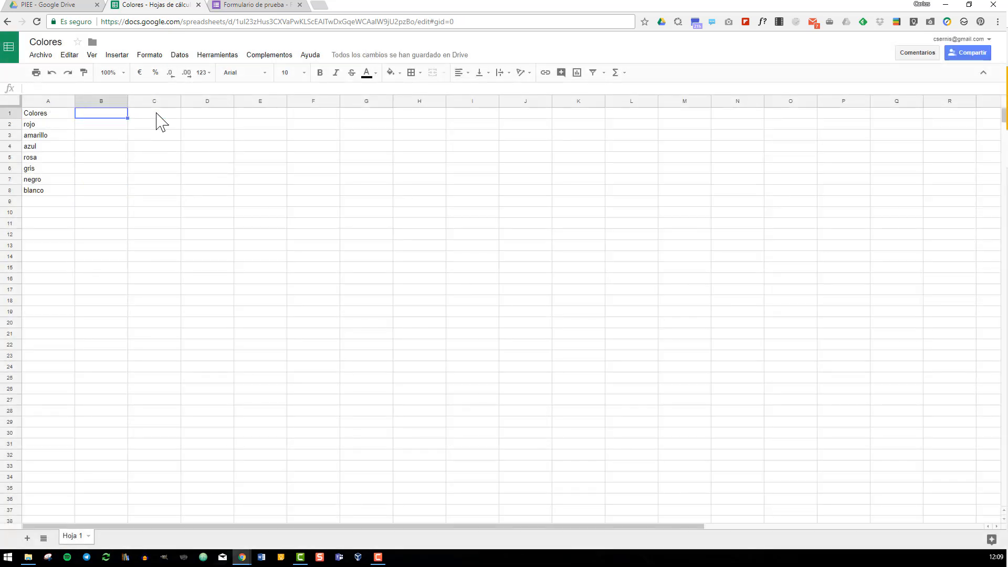
left_click(157, 113)
left_click(207, 113)
left_click(55, 115)
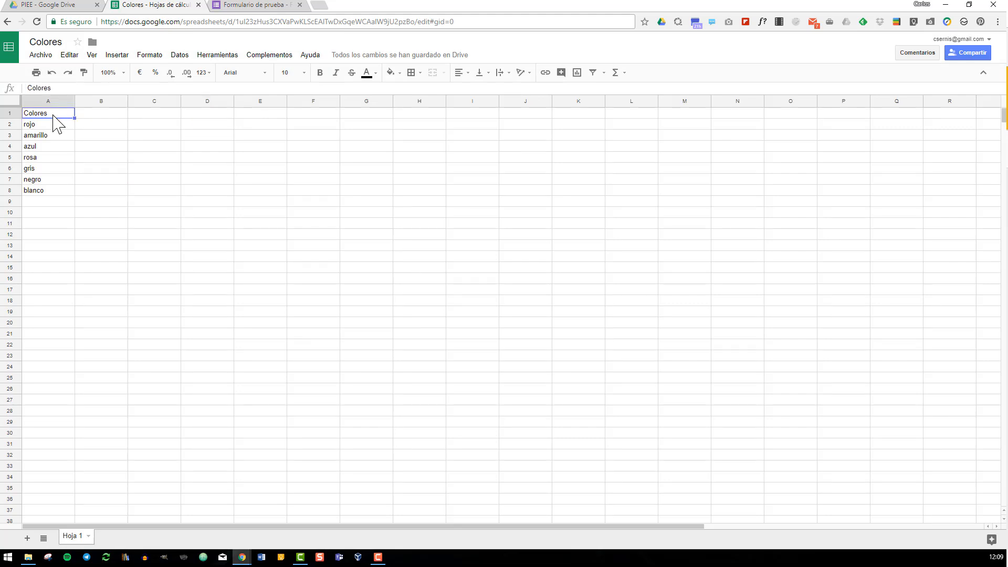
left_click(252, 7)
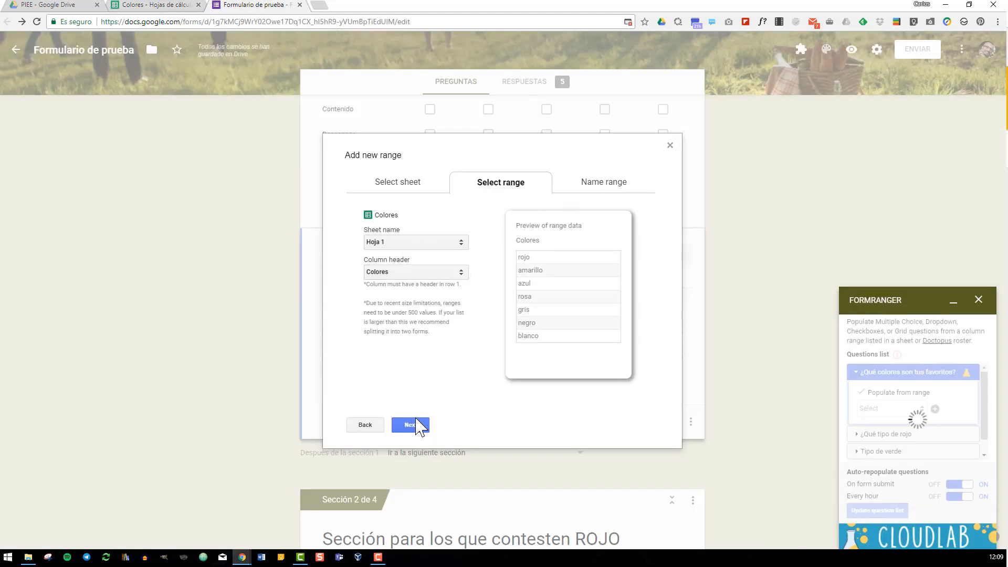
Step: Accept the Colores column of Hoja 1, name the range colores, and save it to populate the question
left_click(413, 426)
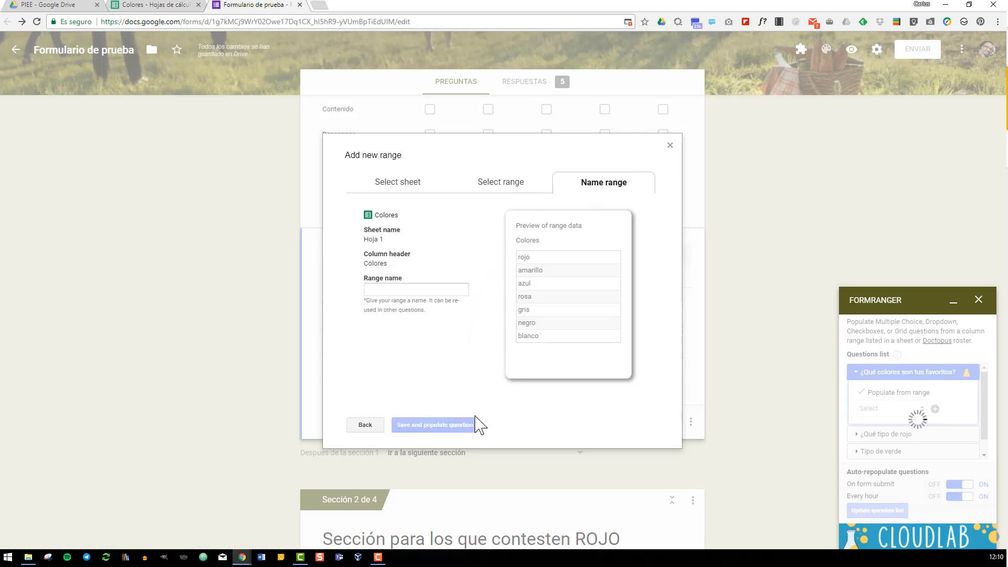
left_click(438, 291)
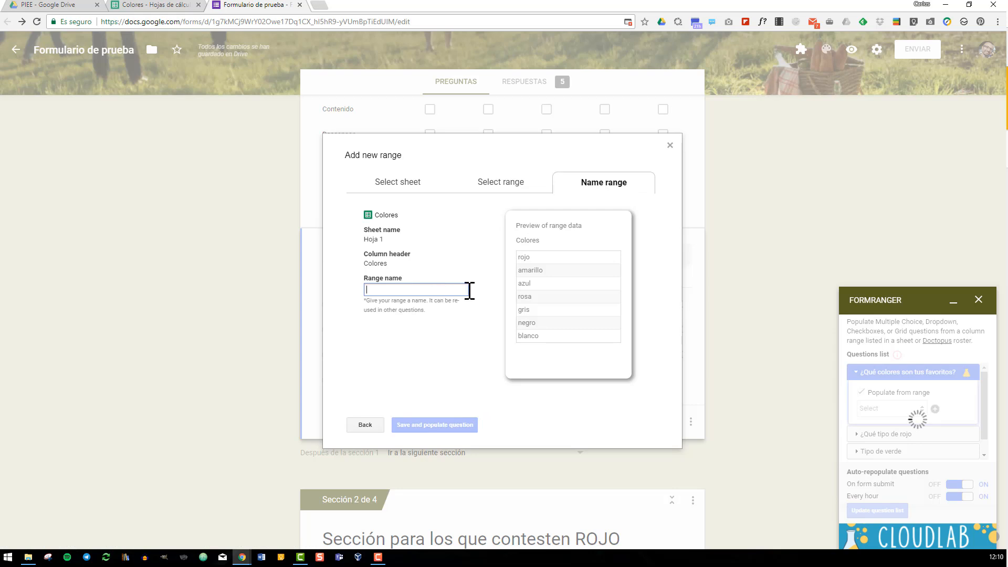
type("colores")
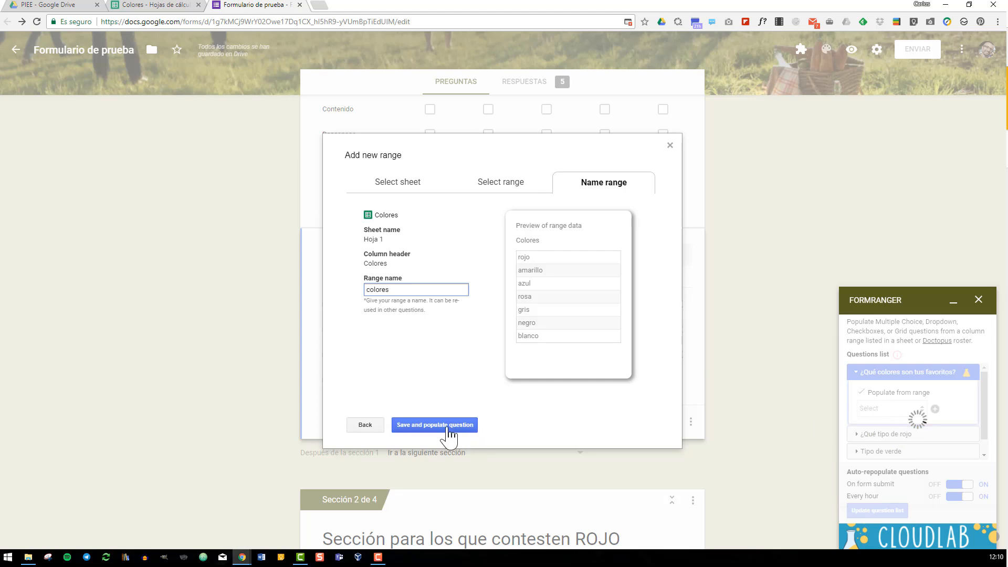
left_click(449, 428)
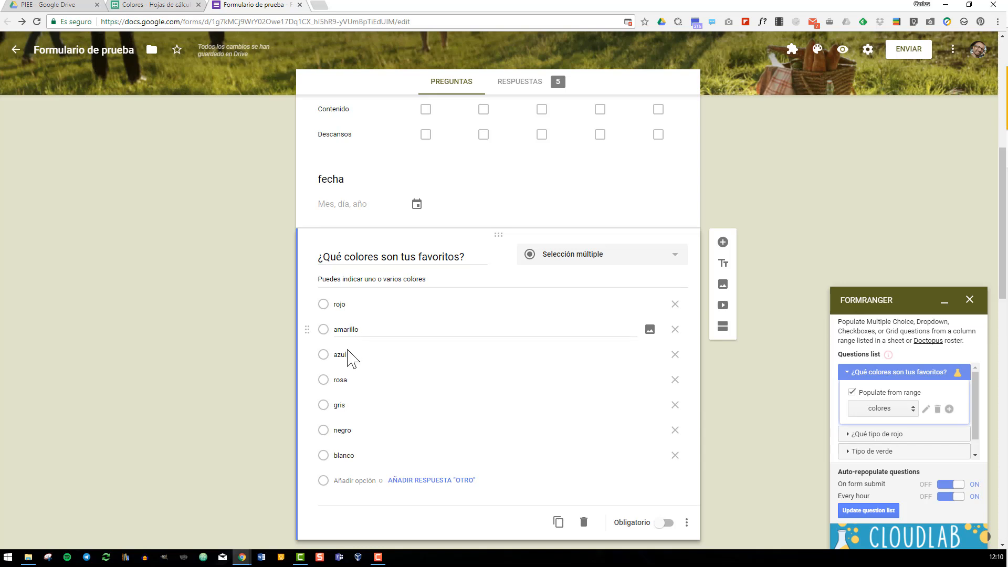
Step: Switch to the Colores spreadsheet and add morado in cell A9
left_click(158, 4)
left_click(60, 201)
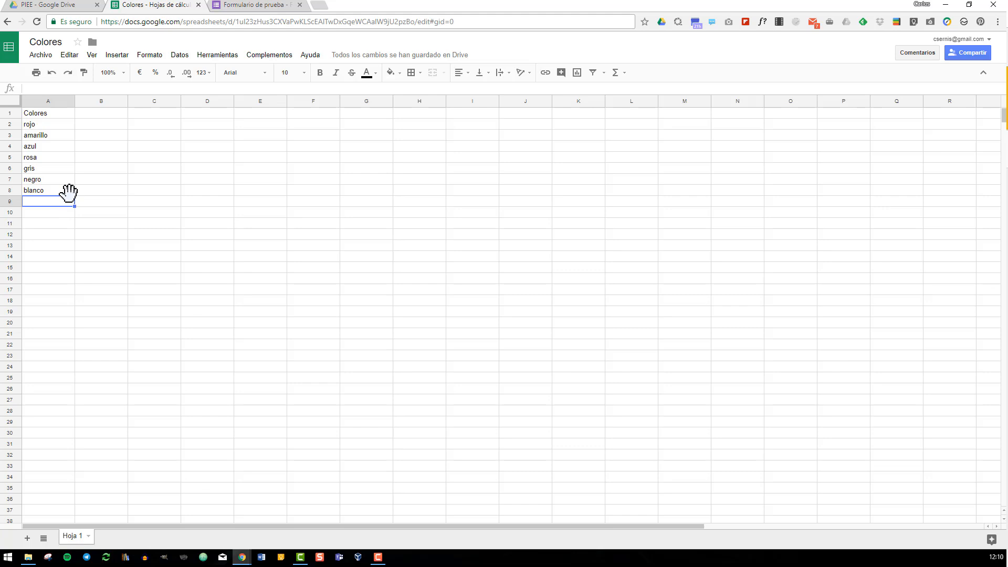
type("morado")
left_click(112, 169)
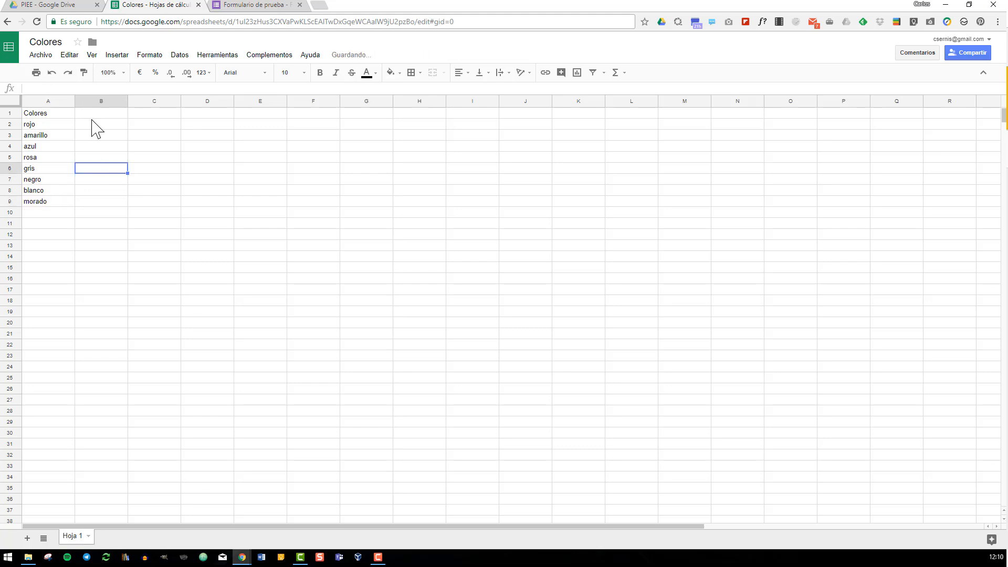
Step: Return to the form, update formRanger's question list to refresh the colour options, and close the add-on
left_click(255, 4)
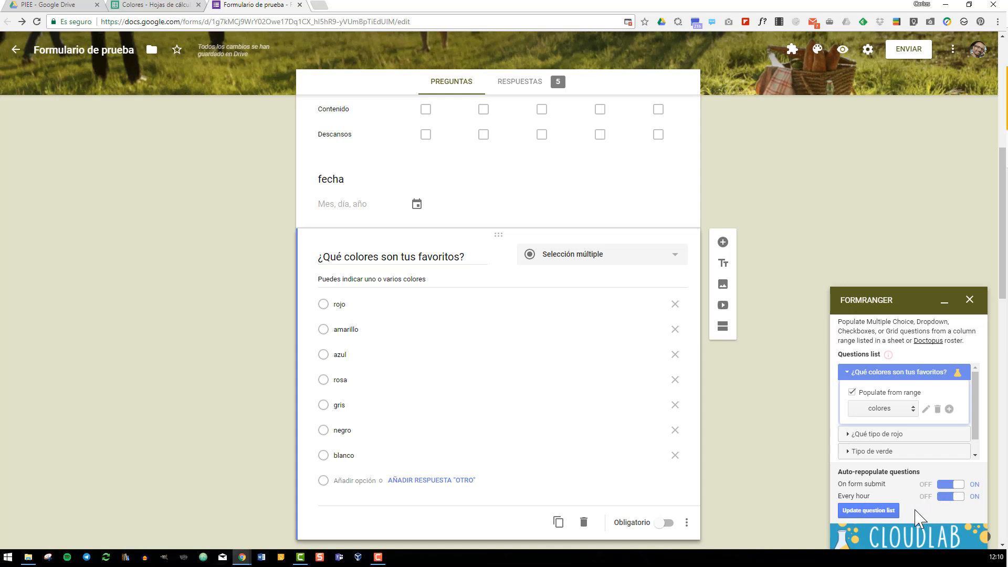
left_click(889, 512)
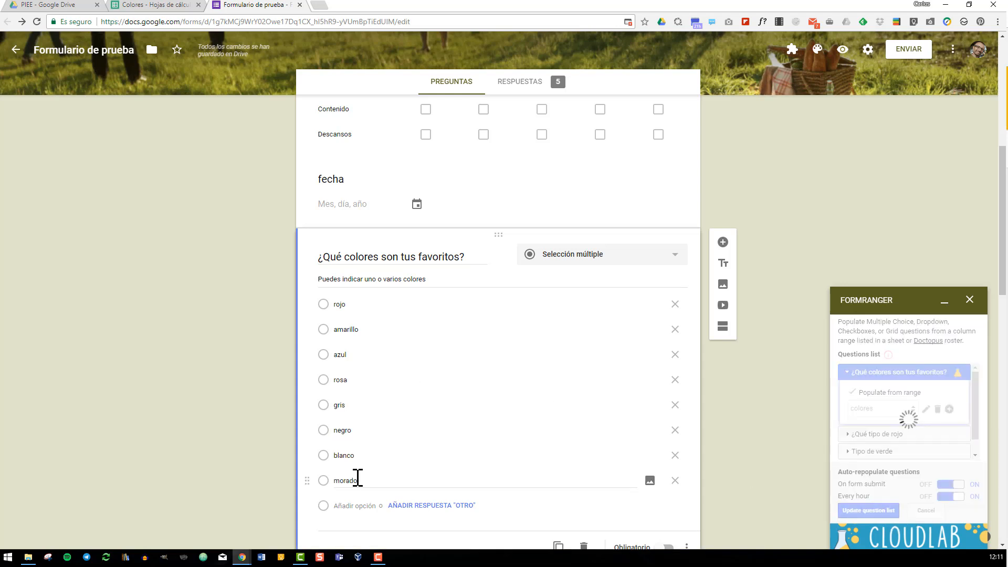
scroll(359, 480, "down", 2)
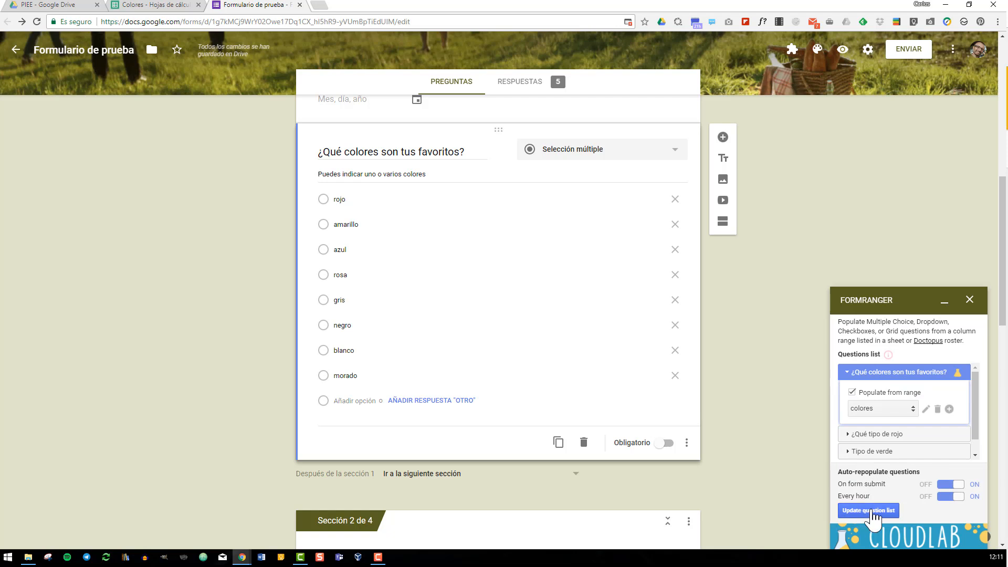
left_click(969, 300)
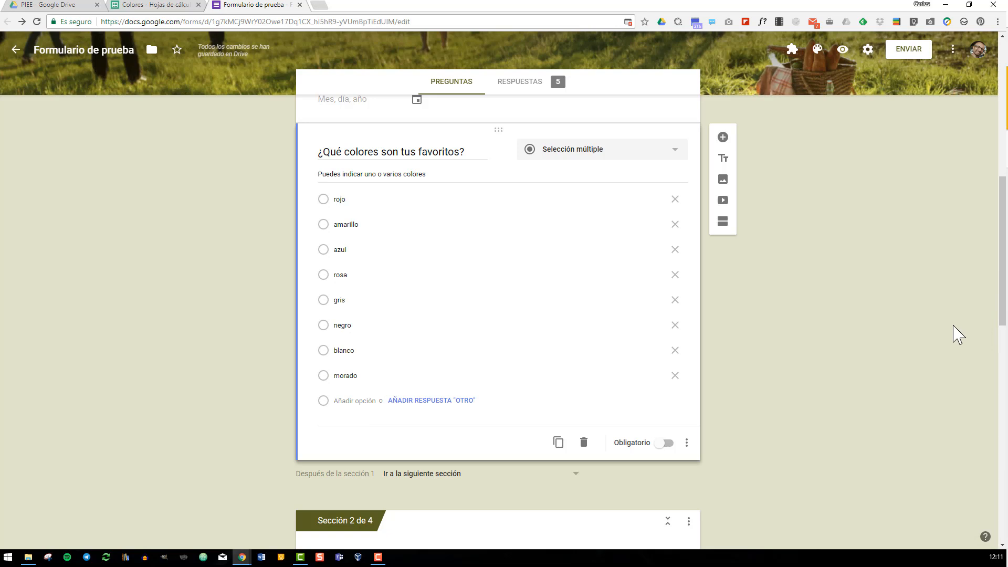
Step: Start the Form Publisher add-on for the form
scroll(804, 79, "up", 4)
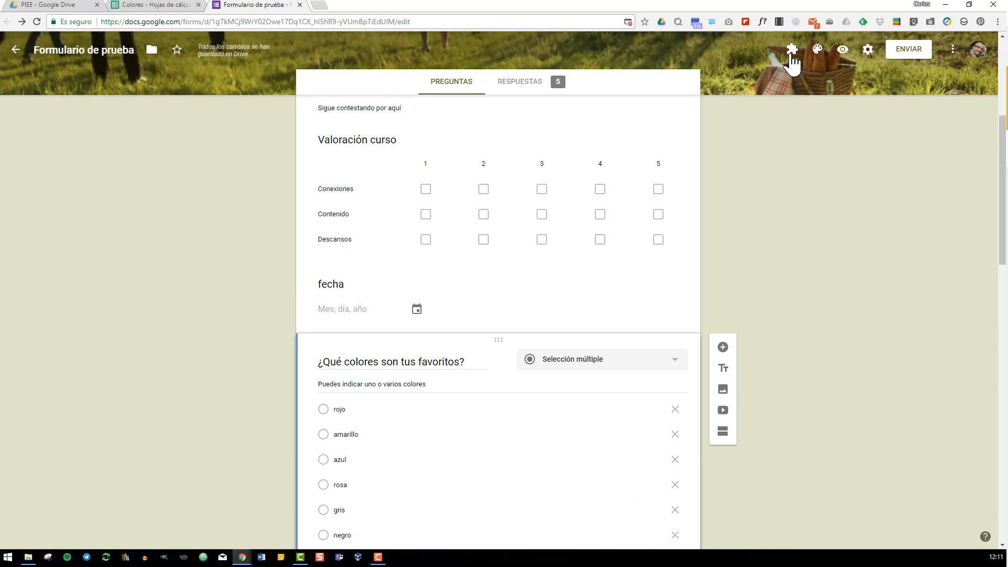
left_click(792, 53)
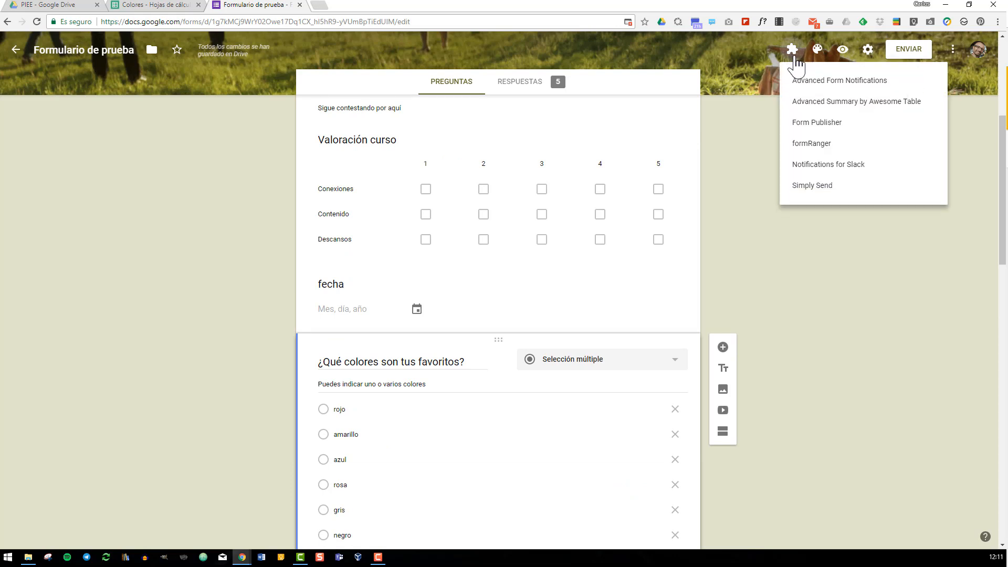
left_click(853, 126)
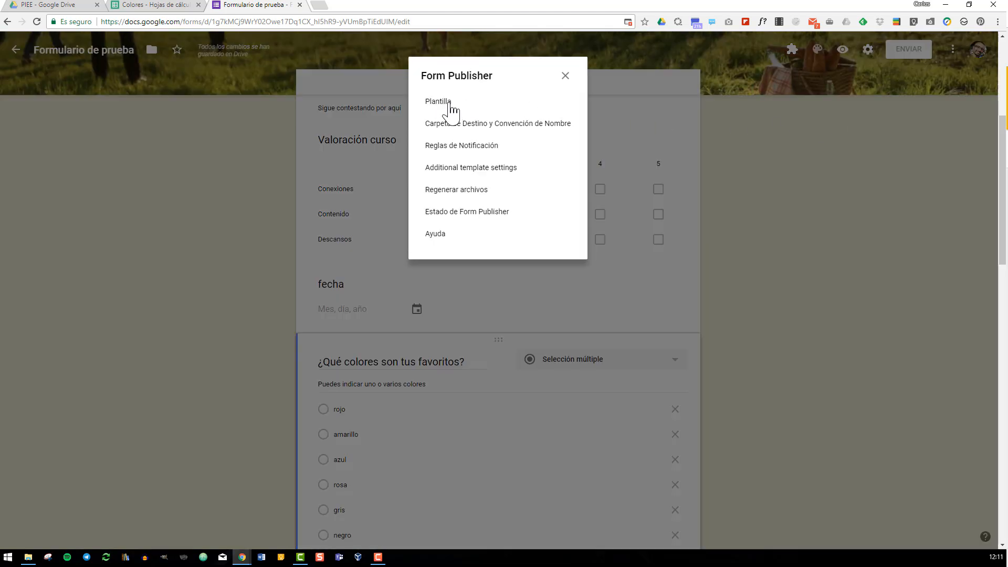
Step: Open the Plantilla Form Prueba document from the PIEE Drive folder, review its field placeholders, and go back to the folder
left_click(63, 6)
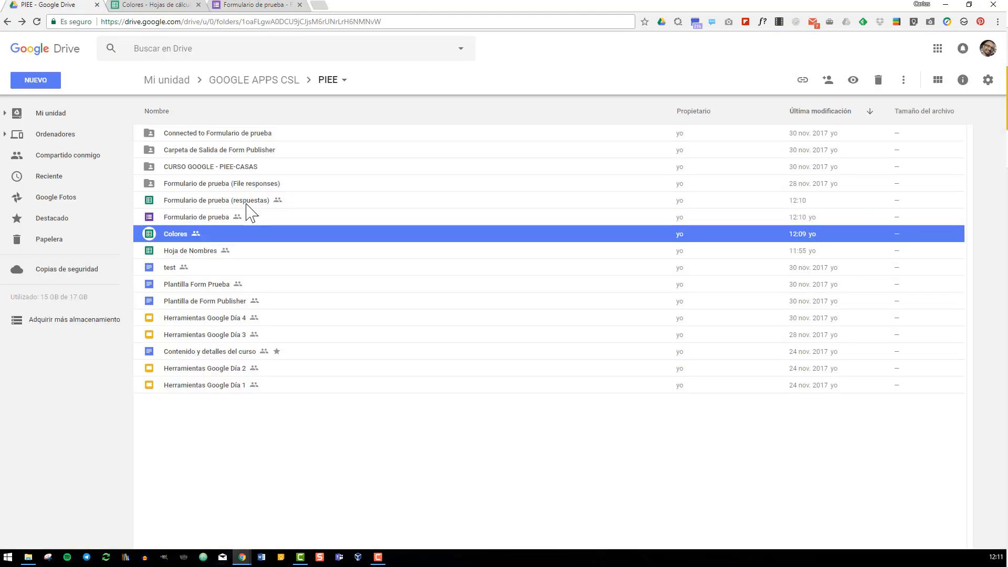
double_click(209, 286)
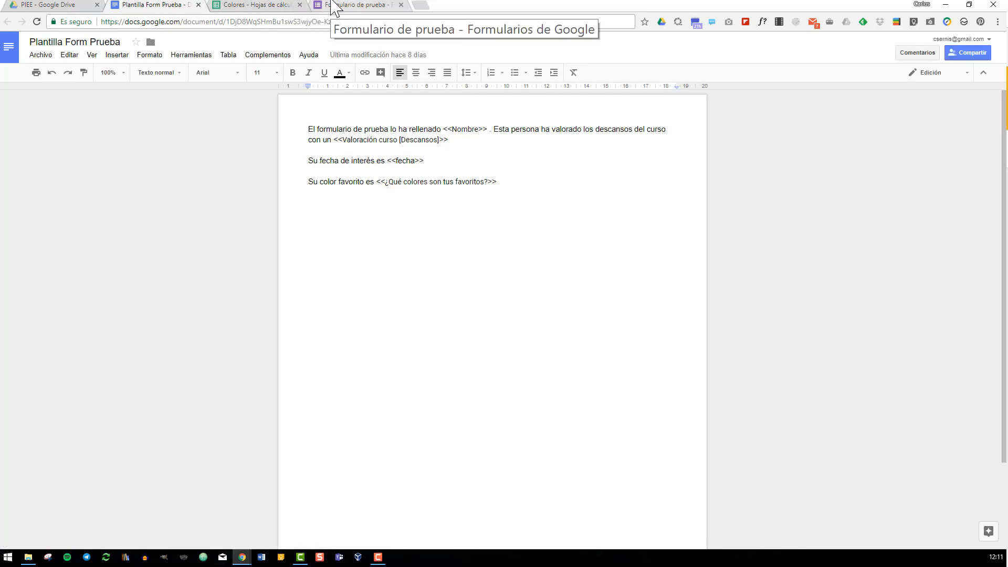
left_click(332, 5)
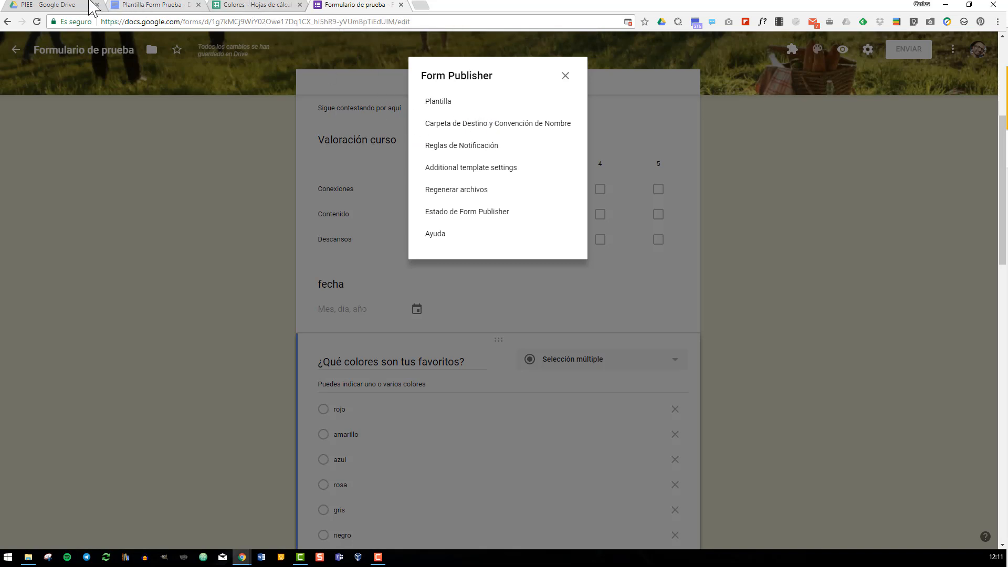
left_click(69, 7)
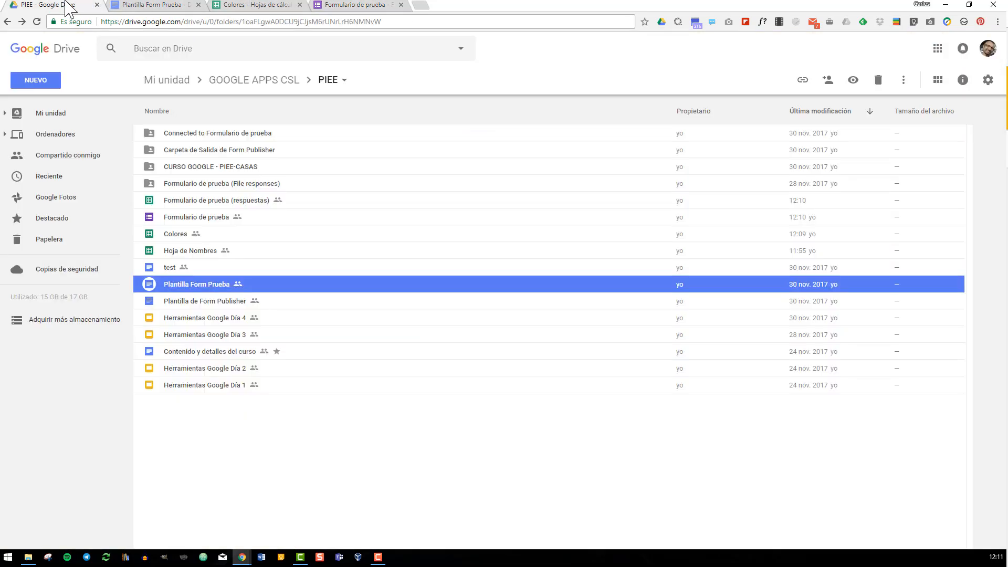
Step: Check the Connected to Formulario de prueba folder, then open the 11/10/2017 response PDF in Carpeta de Salida de Form Publisher
double_click(269, 138)
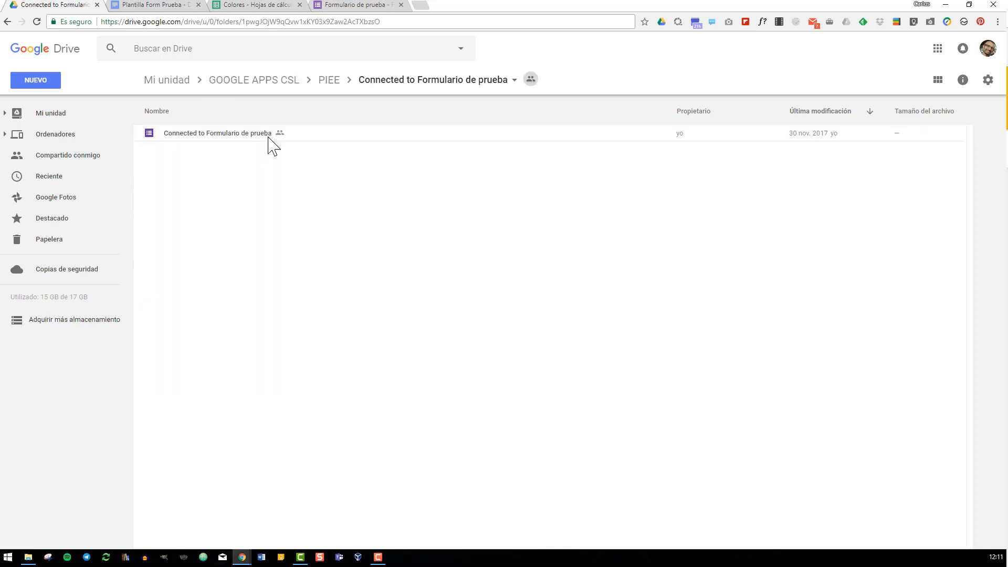
left_click(329, 79)
double_click(245, 151)
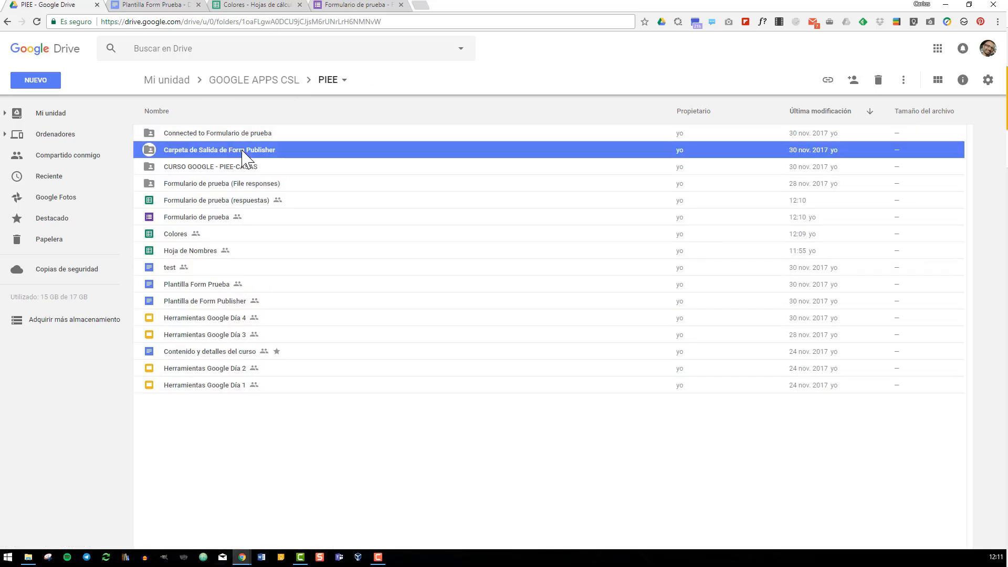
left_click(376, 6)
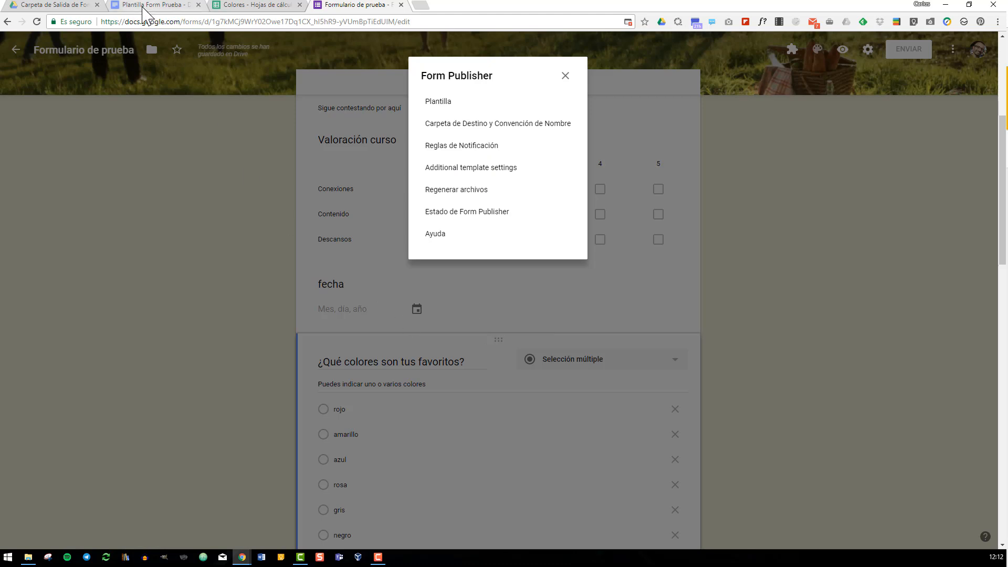
left_click(78, 7)
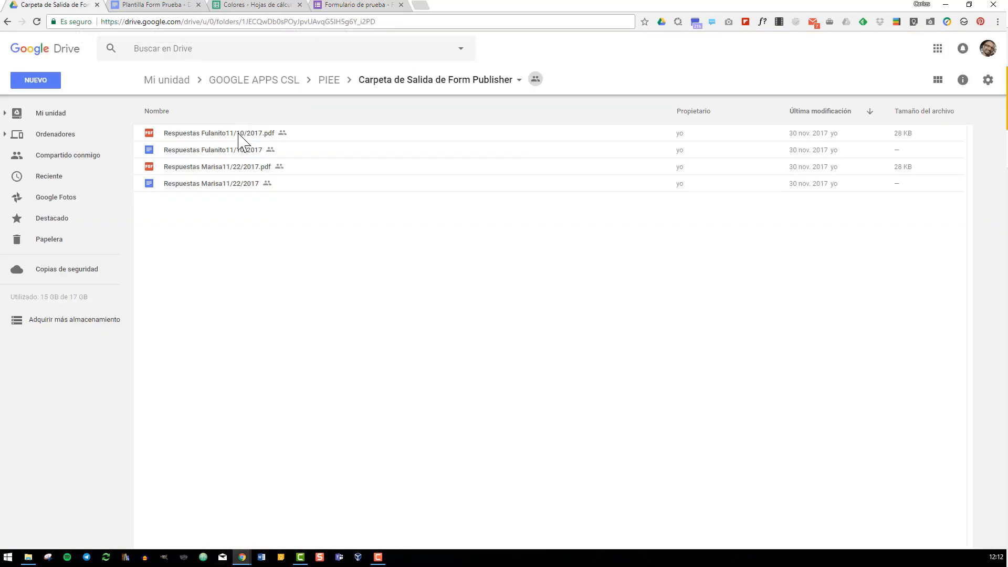
double_click(238, 135)
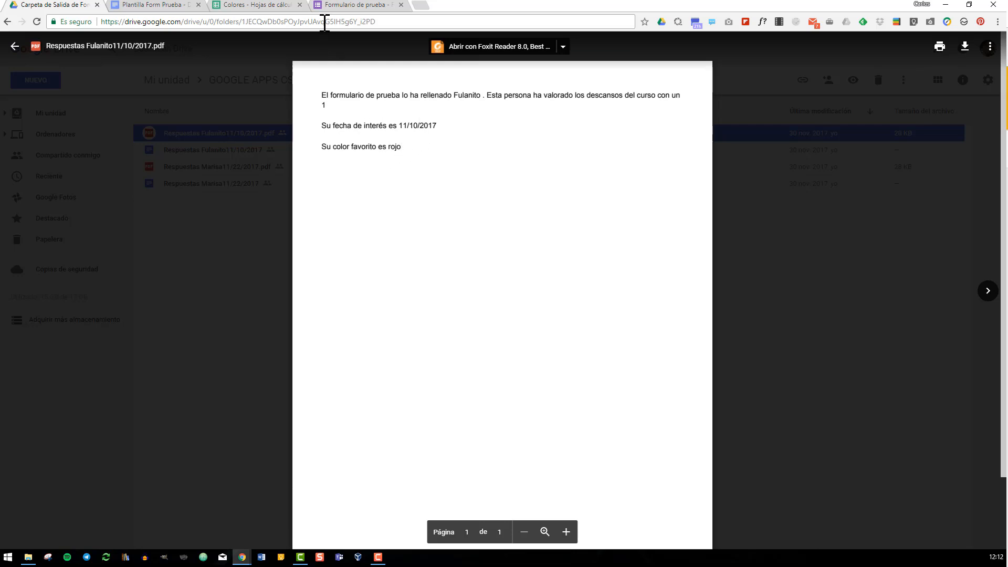
Step: Compare the Plantilla Form Prueba placeholders with the form's questions, highlighting the <<Nombre>> marker in the template
left_click(149, 5)
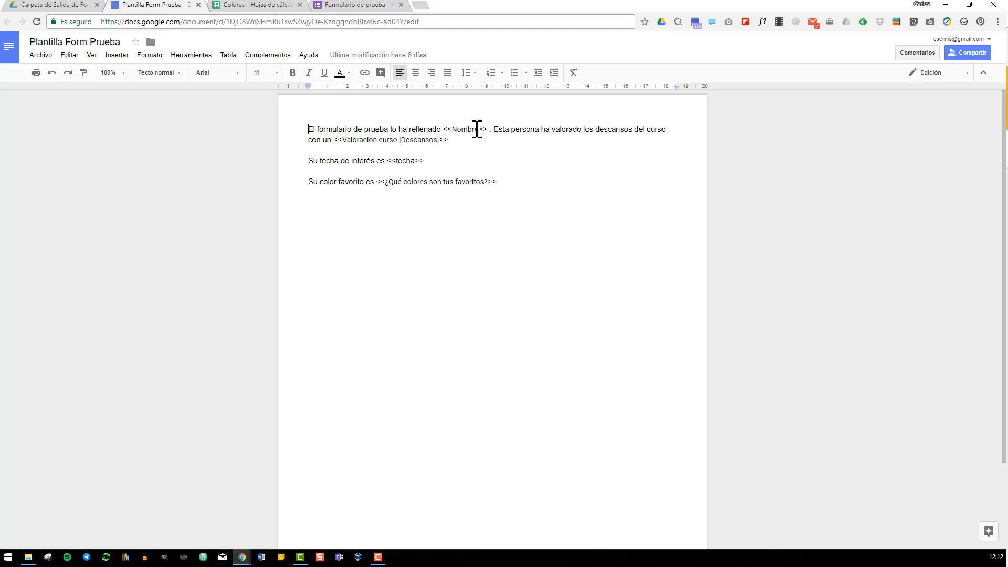
left_click(355, 5)
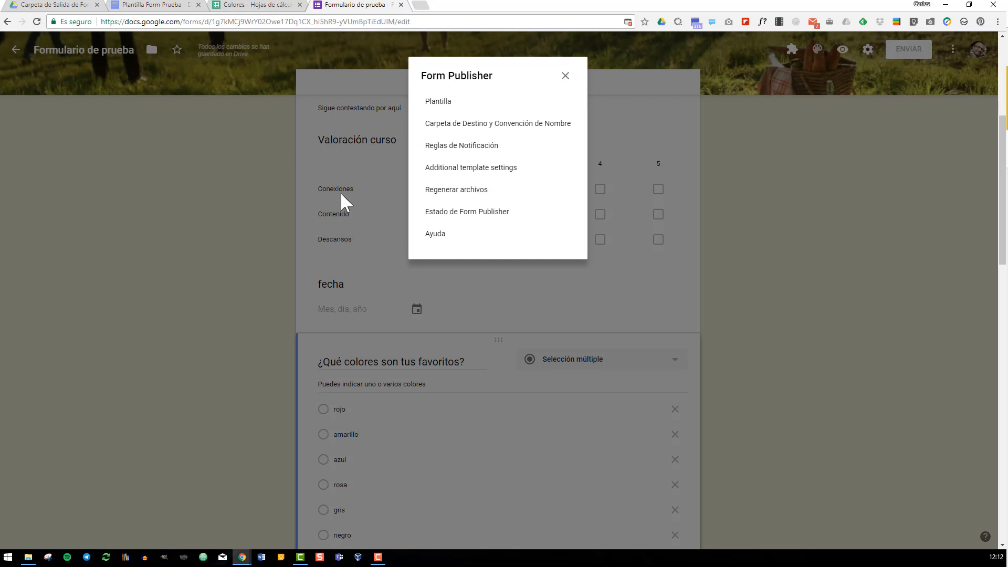
left_click(157, 5)
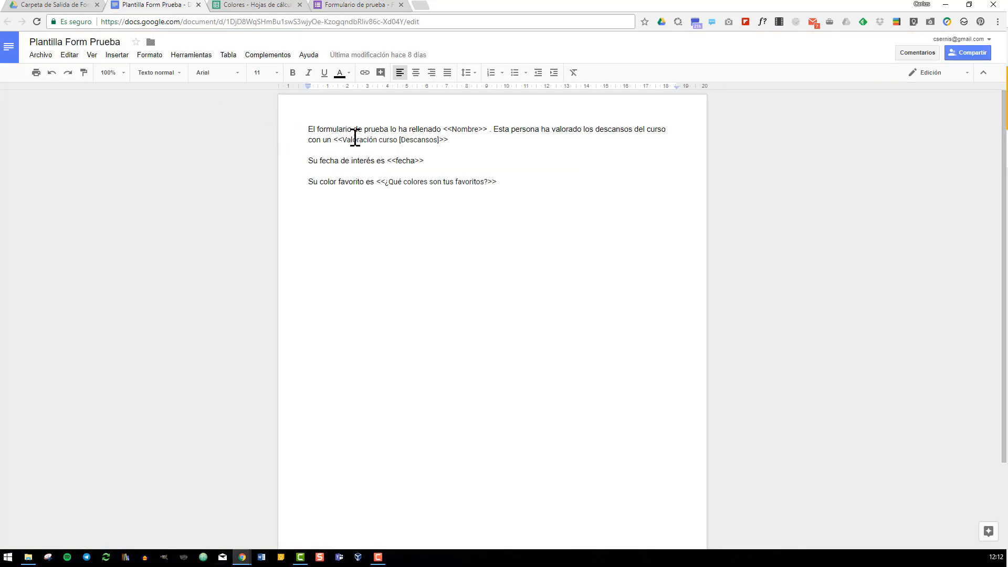
mouse_move(486, 131)
left_mouse_down()
mouse_move(443, 130)
mouse_move(482, 131)
left_mouse_up()
left_click(454, 131)
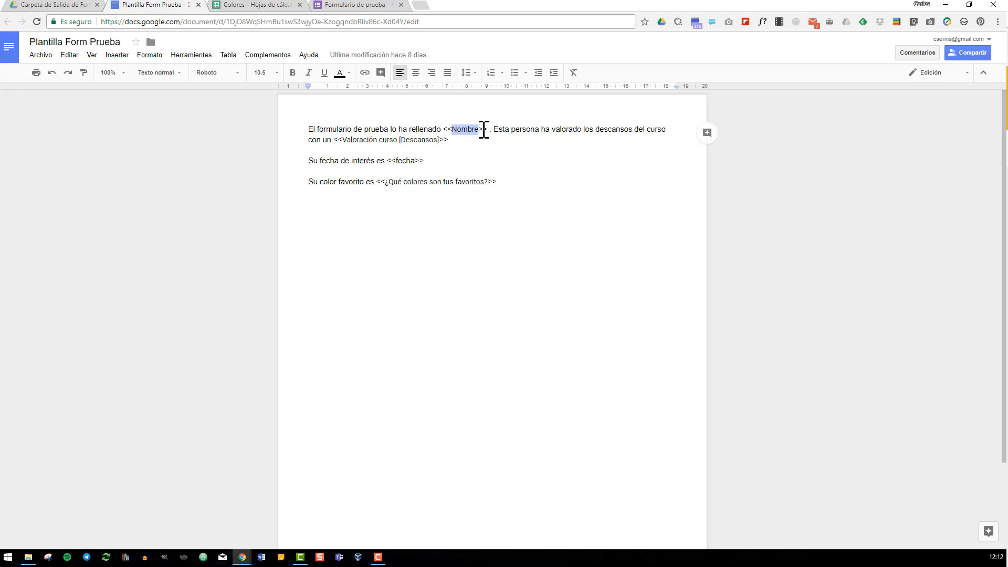
left_click_drag(487, 131, 480, 130)
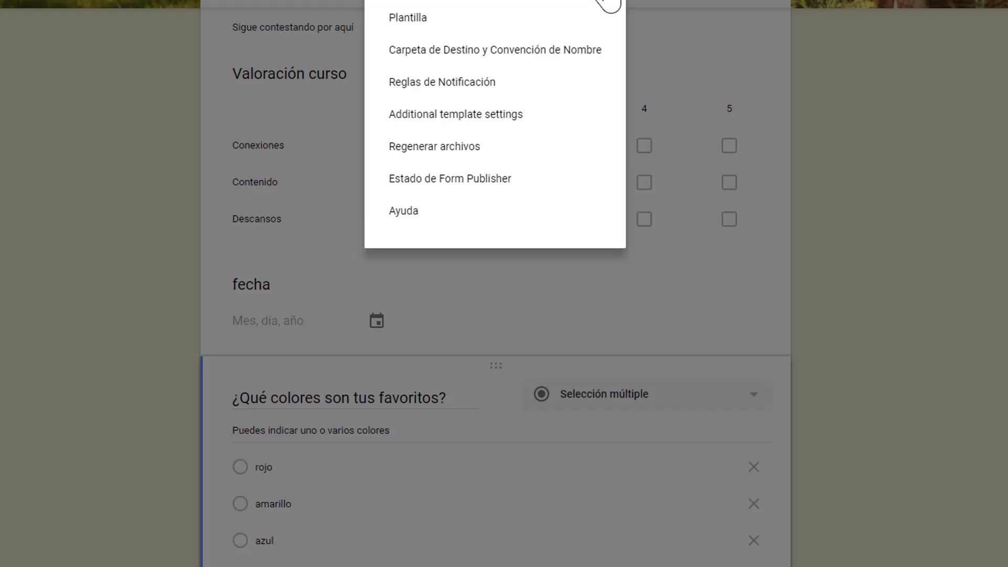
Step: Restart Form Publisher on the form and open its template settings
left_click(606, 1)
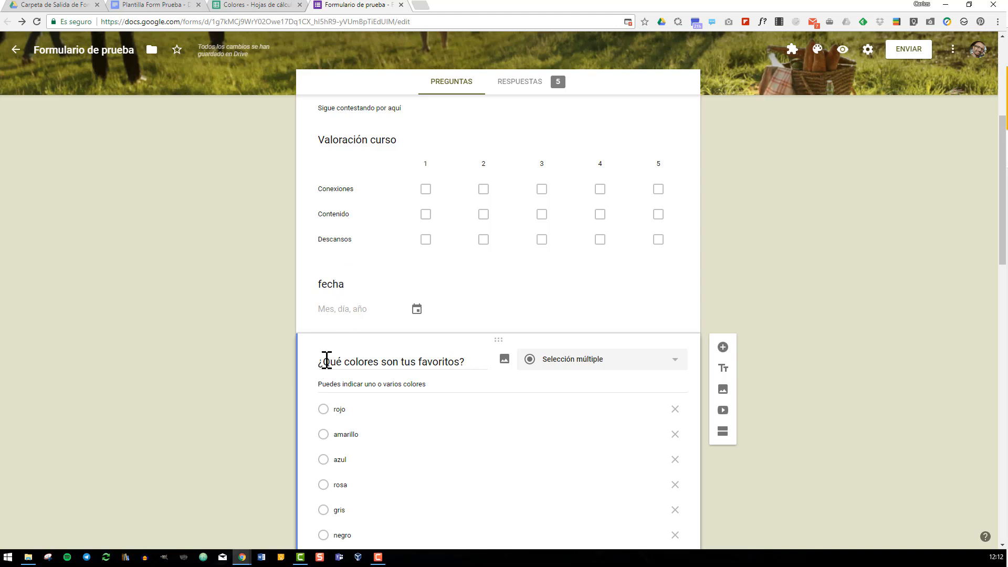
left_click(792, 52)
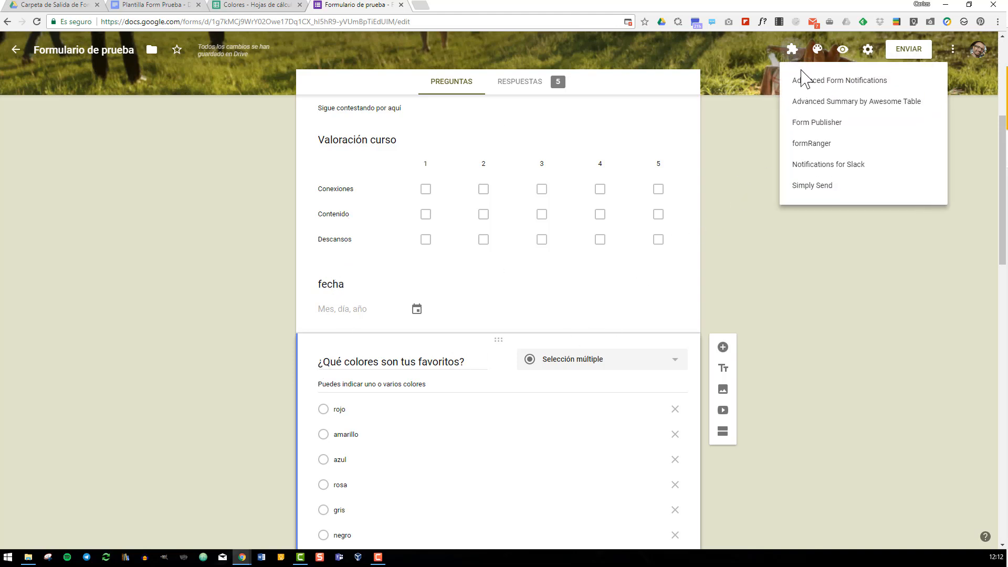
left_click(816, 125)
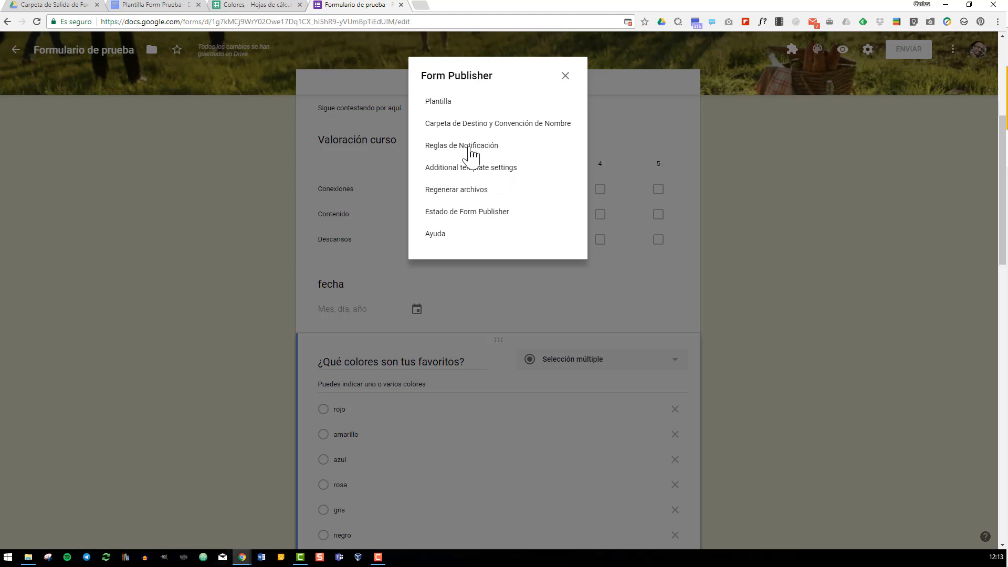
left_click(450, 103)
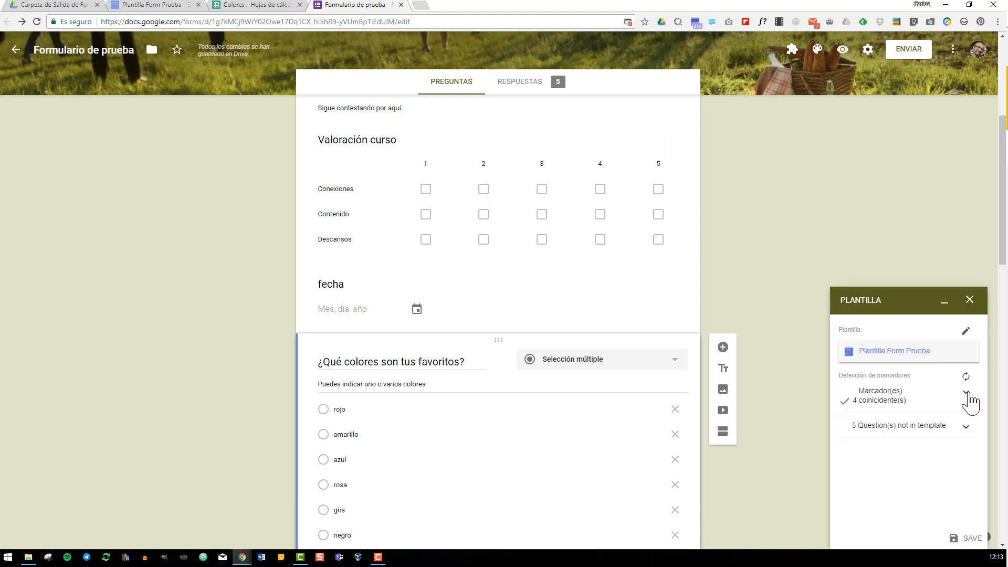
Step: Examine the matching markers and the questions not included in the template, and close the template settings
left_click(967, 395)
scroll(932, 444, "down", 1)
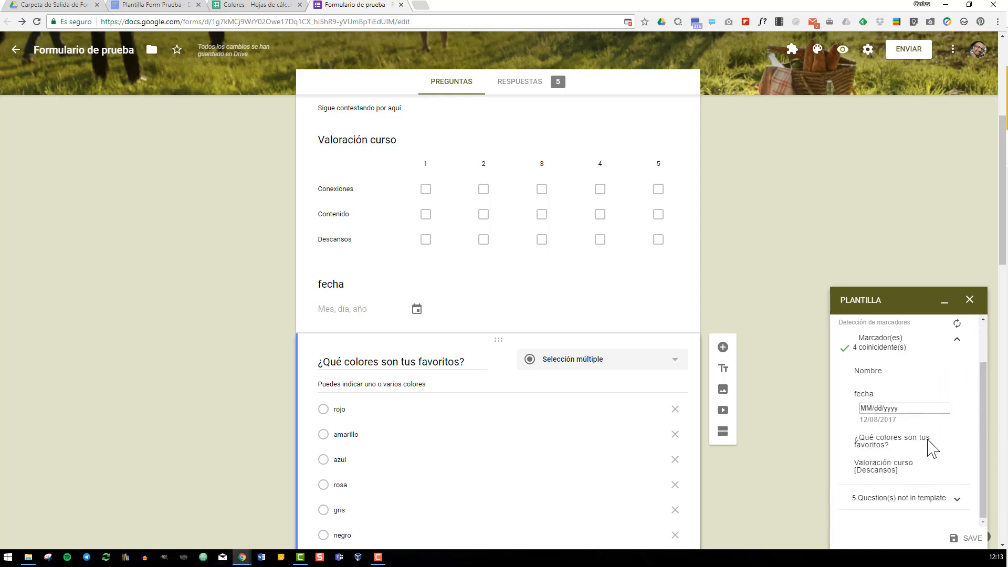
scroll(899, 471, "down", 1)
left_click(957, 499)
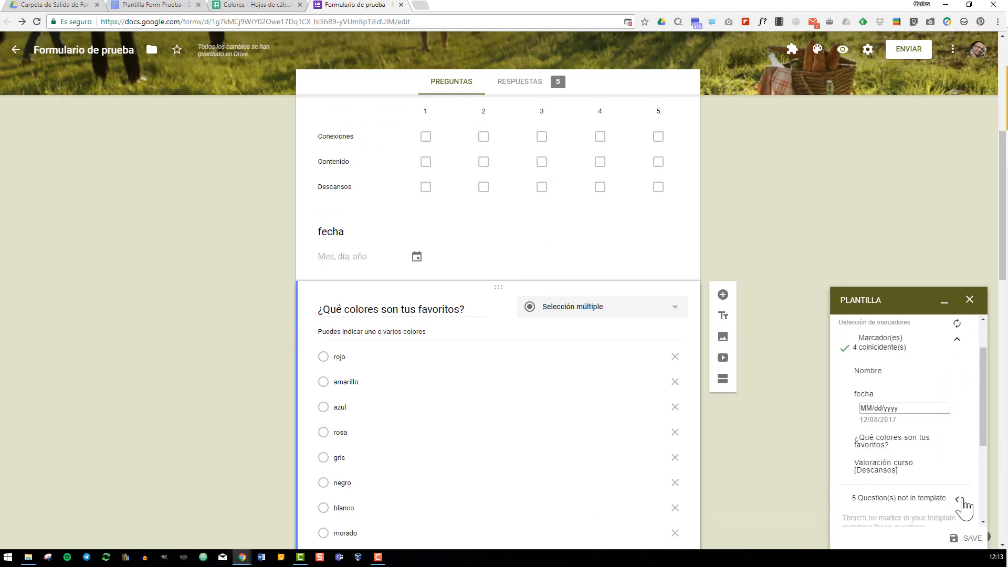
scroll(962, 463, "down", 3)
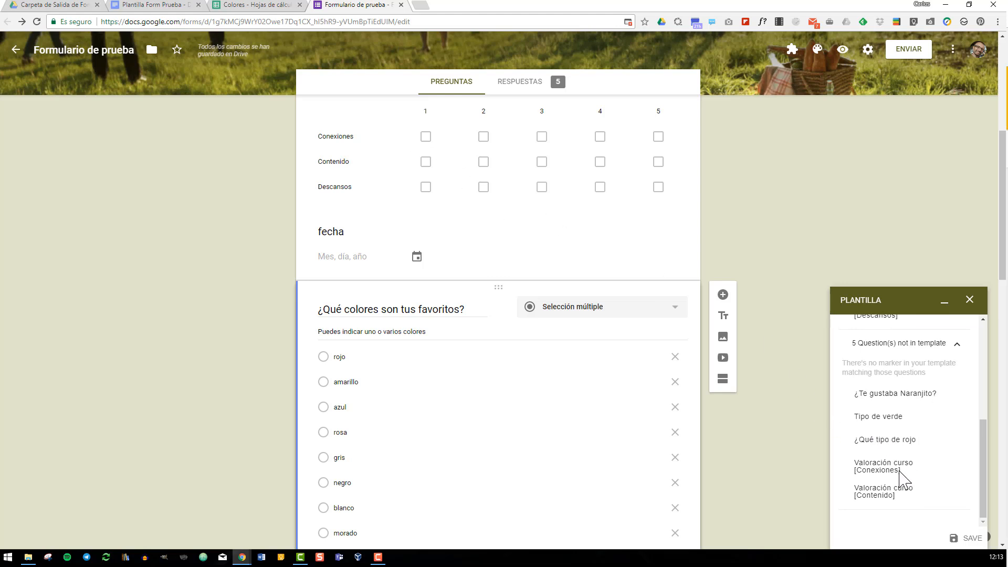
left_click_drag(902, 474, 848, 465)
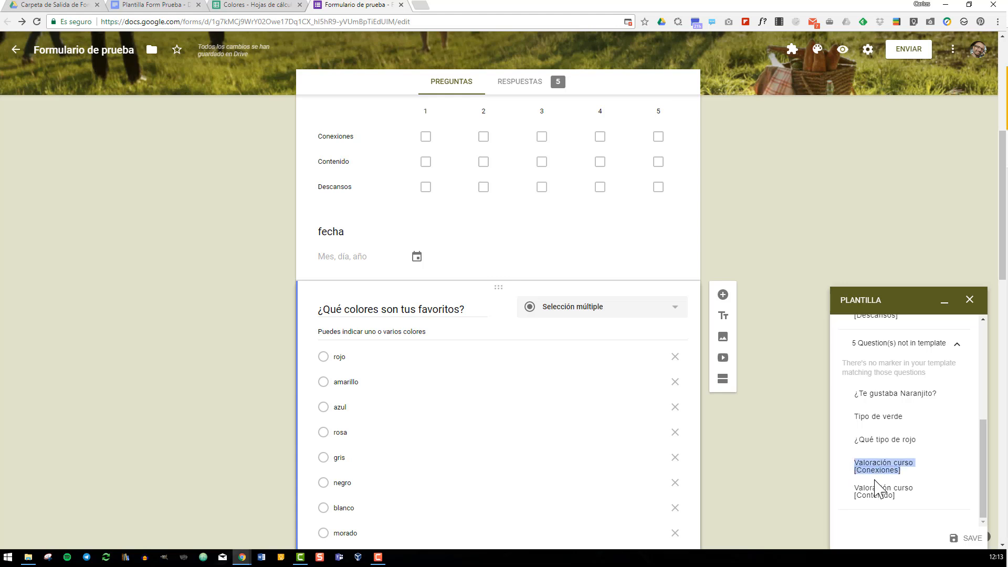
left_click(907, 472)
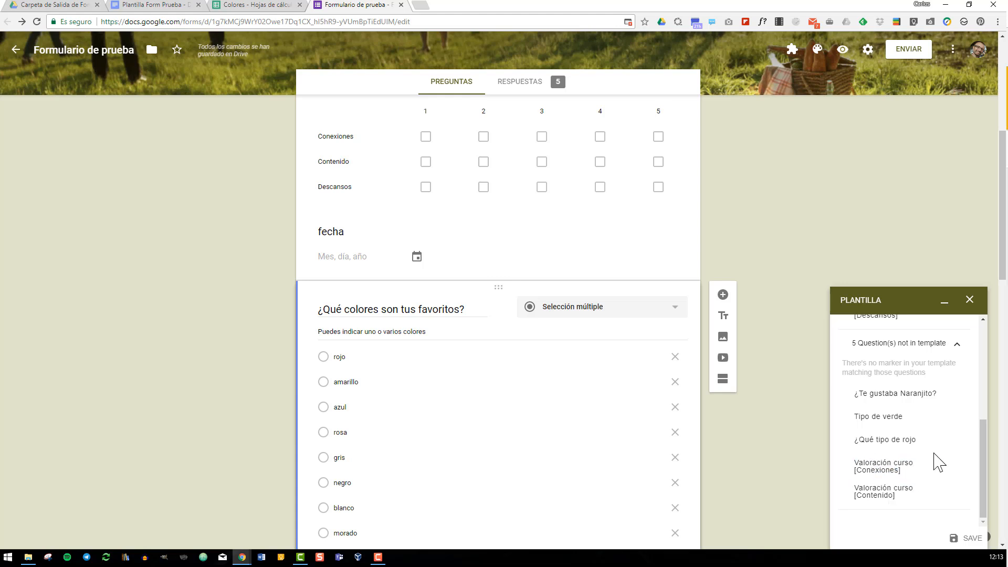
left_click(970, 300)
scroll(720, 242, "up", 1)
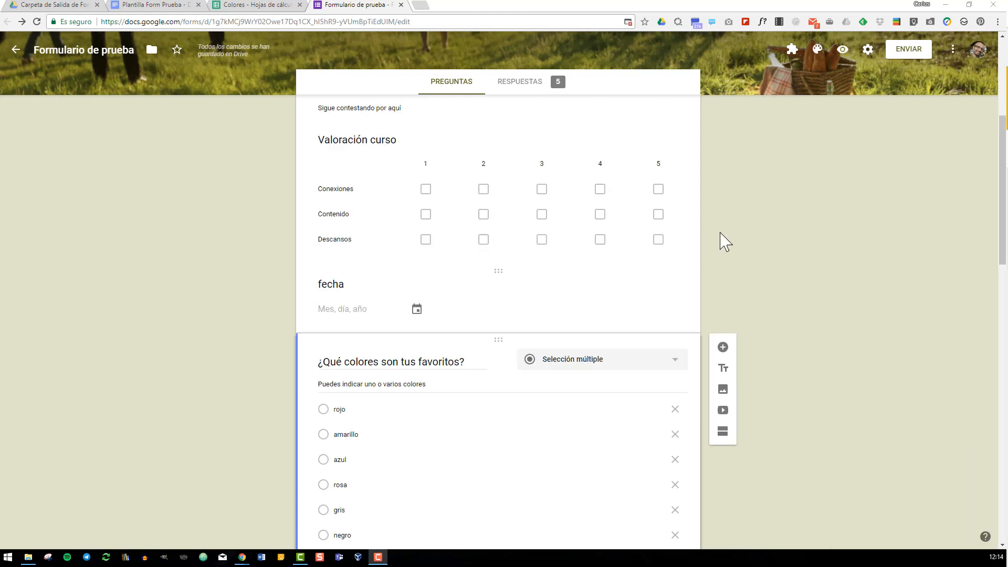
Step: Reset Form Publisher's entire configuration for the current form from its status settings
left_click(792, 49)
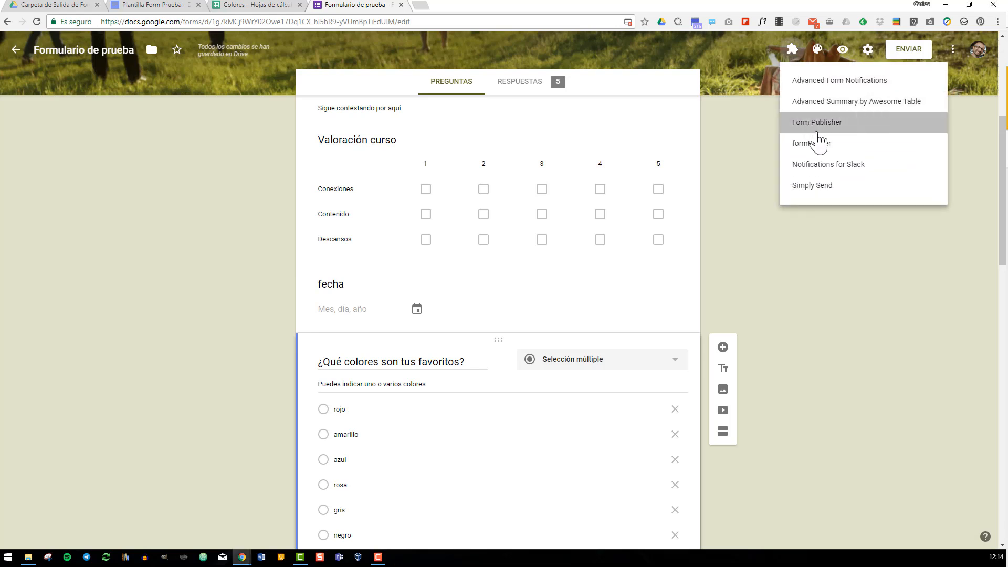
left_click(809, 124)
left_click(476, 213)
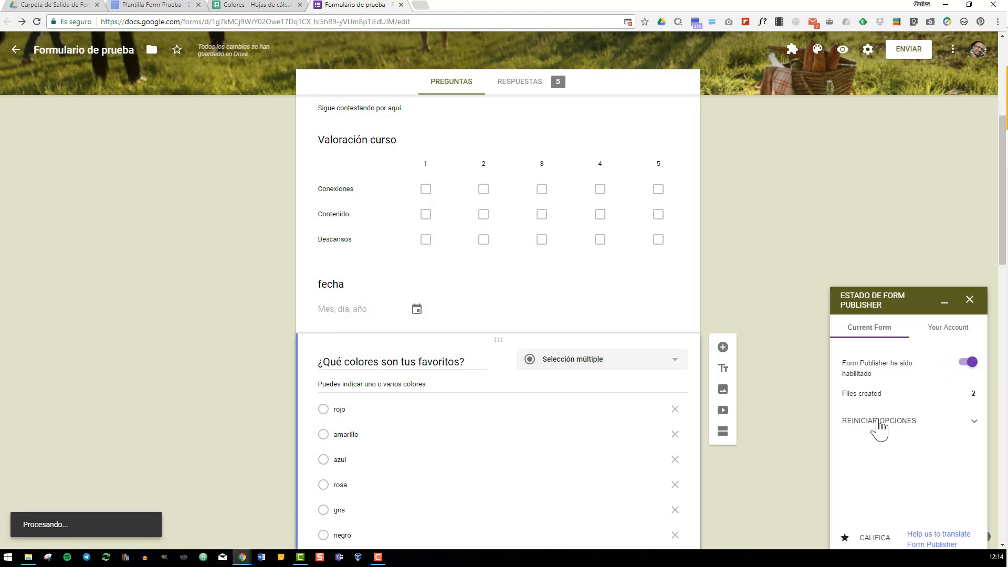
left_click(880, 423)
left_click(901, 484)
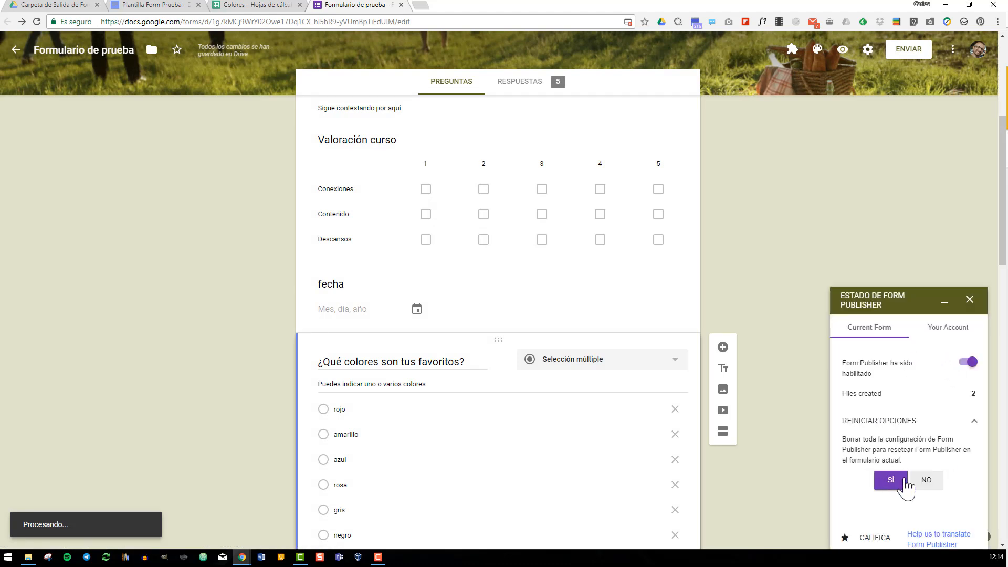
left_click(896, 486)
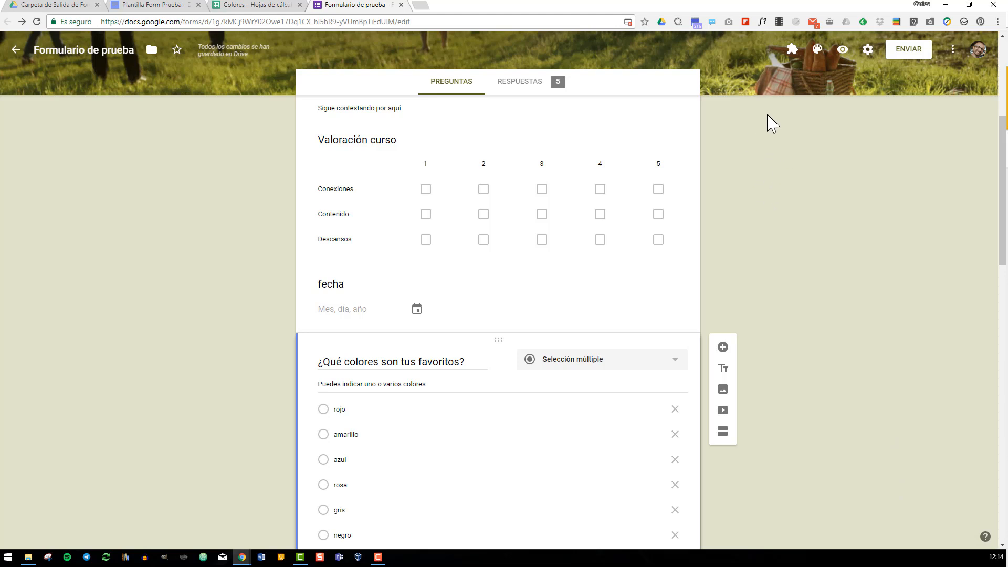
Step: Start a new Form Publisher setup for the form, up to the template selection
left_click(792, 50)
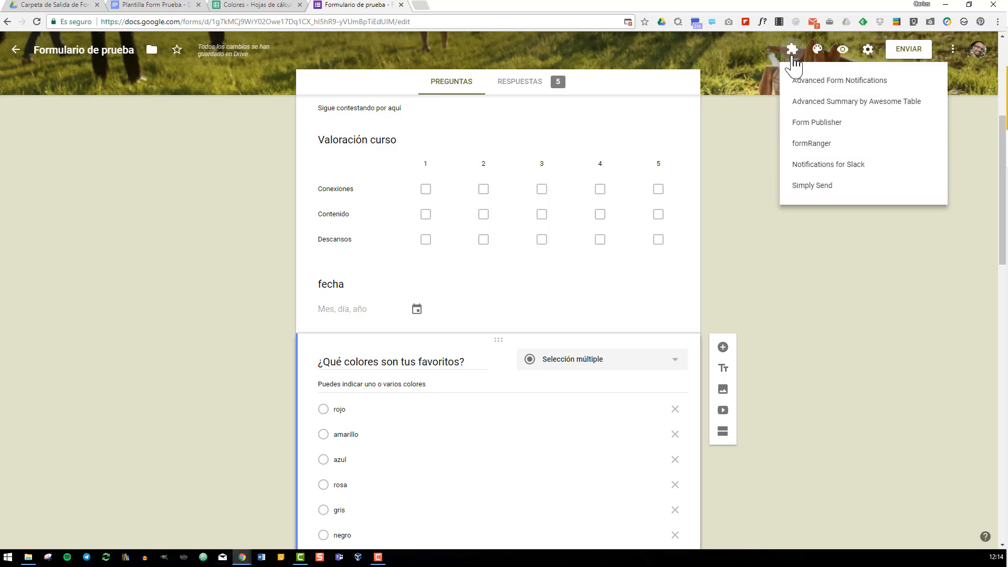
left_click(815, 123)
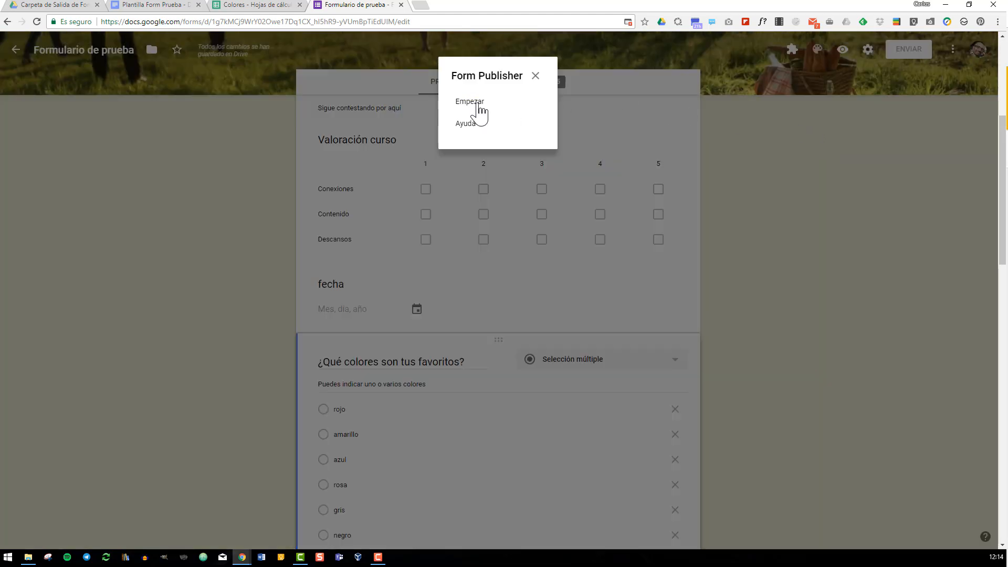
left_click(478, 105)
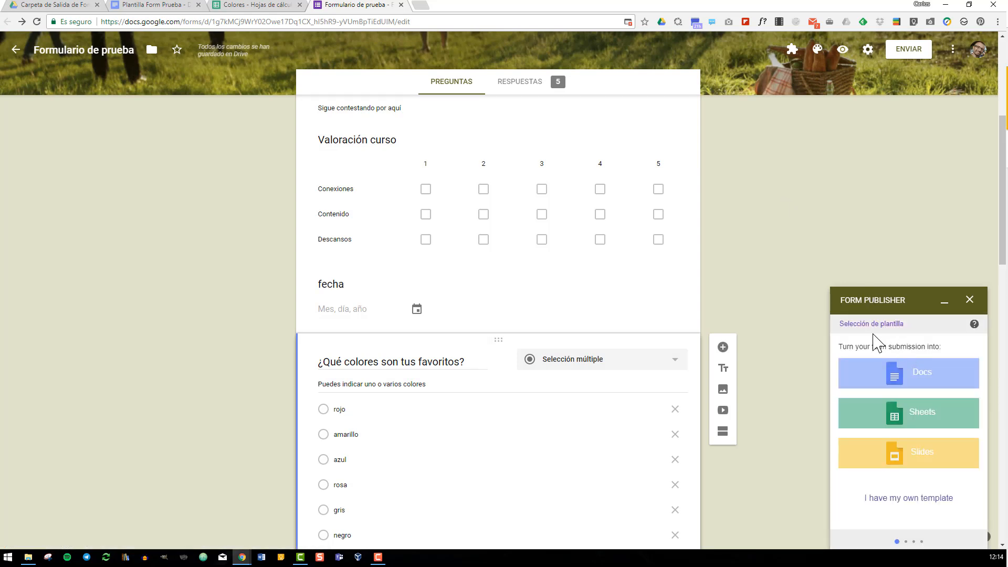
Step: Close the open template document, leave the PDF preview, and reopen Plantilla Form Prueba from the PIEE folder
left_click(199, 4)
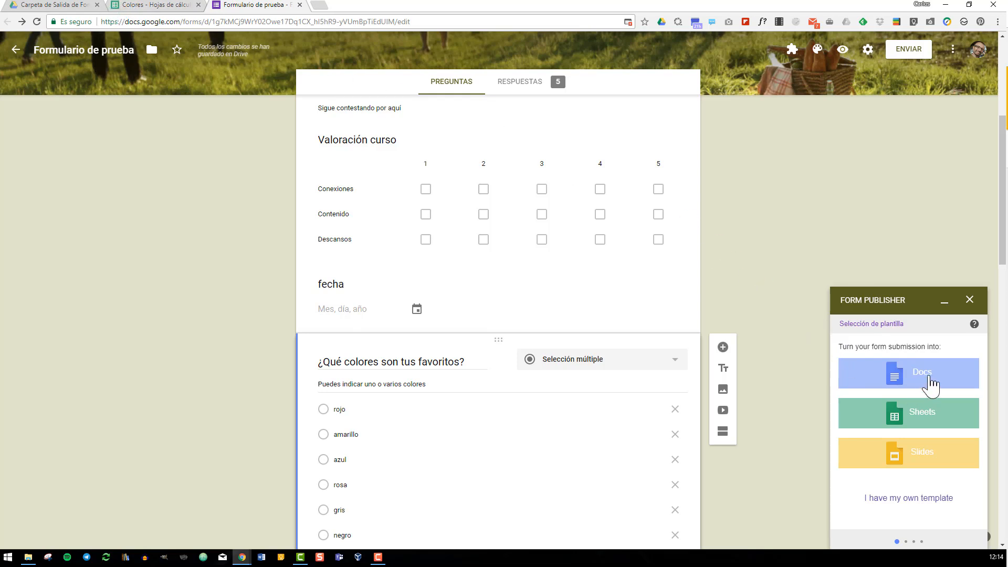
left_click(53, 5)
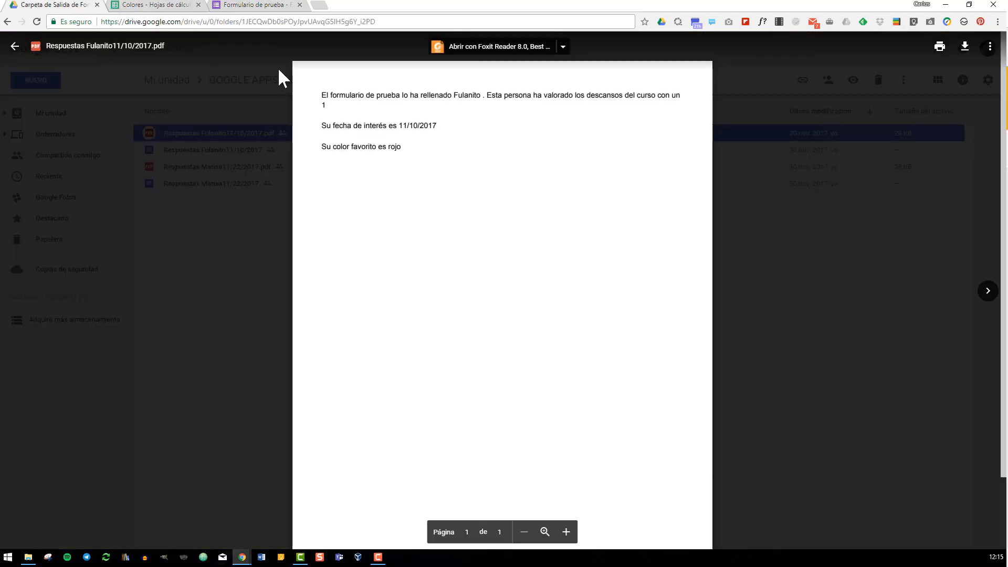
left_click(281, 72)
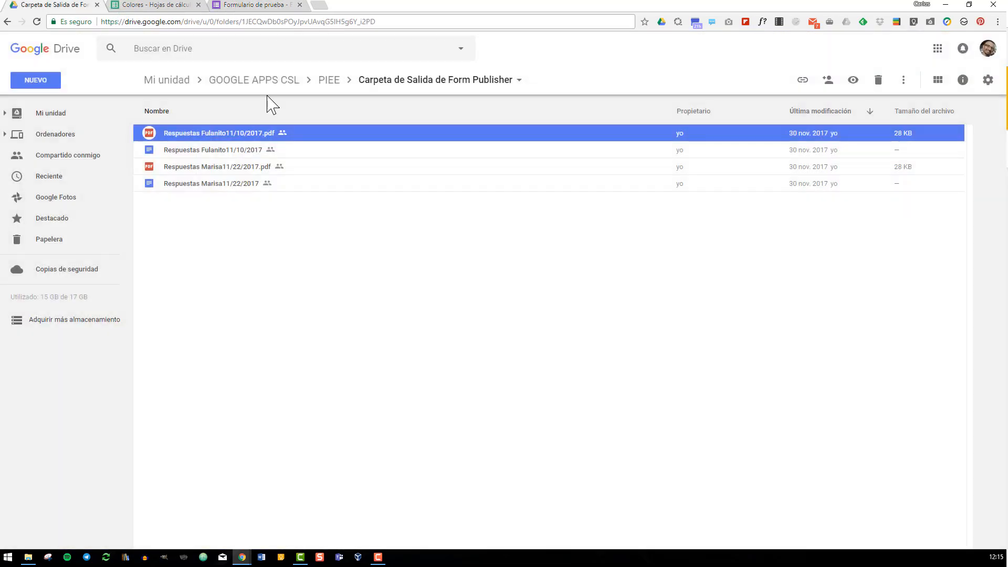
left_click(326, 82)
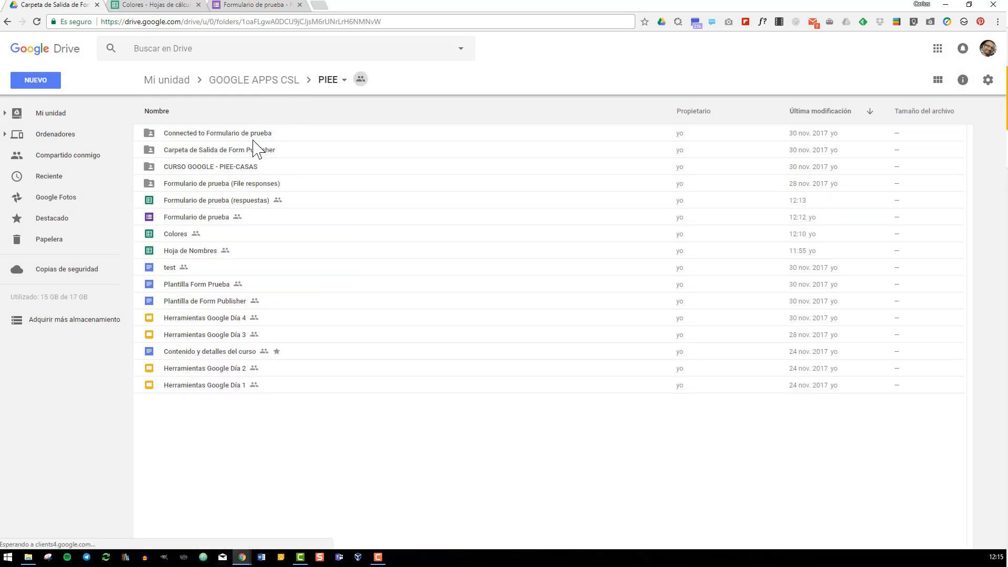
double_click(190, 287)
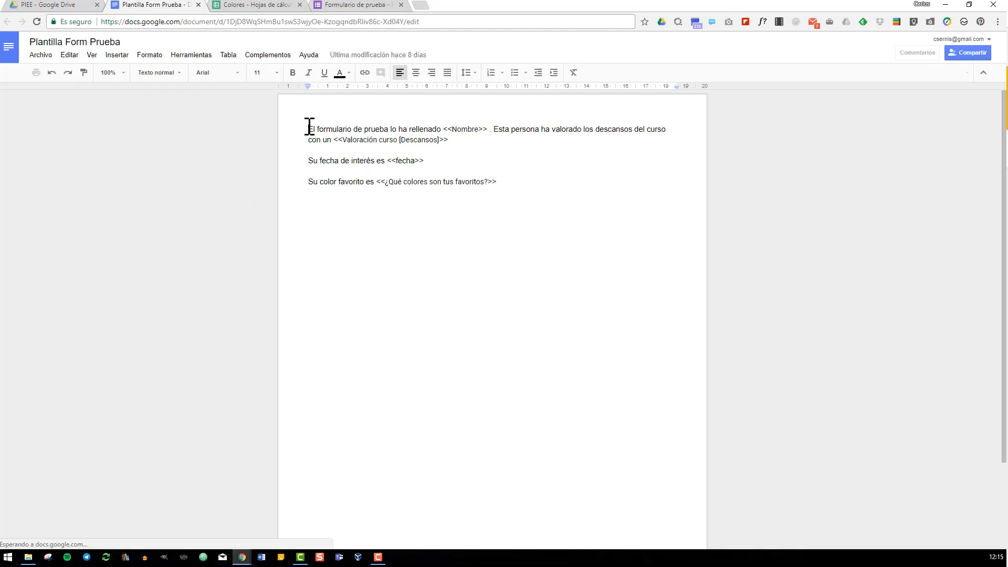
Step: Review the template's <<Nombre>>, <<Valoración curso [Descansos]>> and <<fecha>> markers, highlighting the first two
left_click_drag(443, 129, 495, 130)
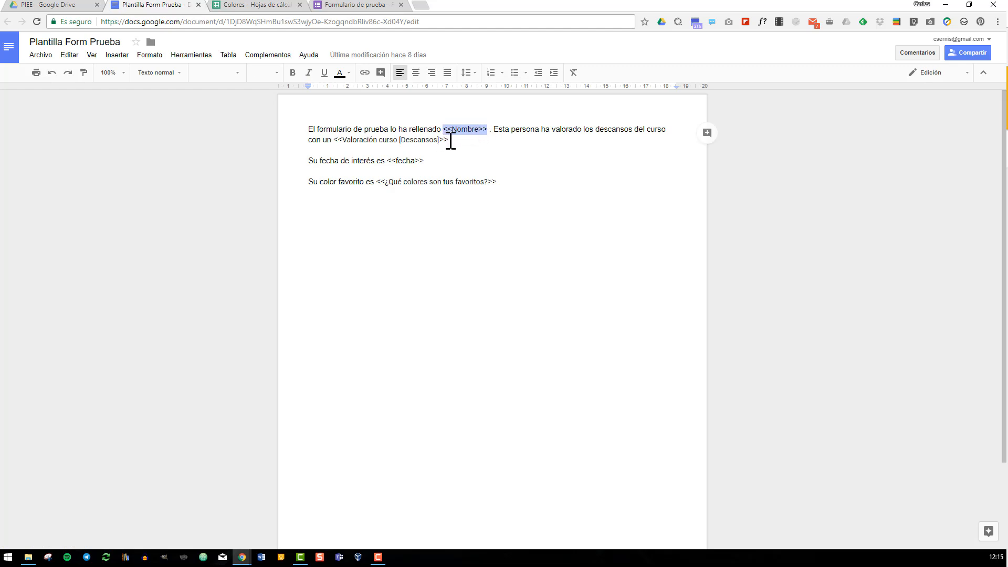
left_click_drag(451, 141, 337, 140)
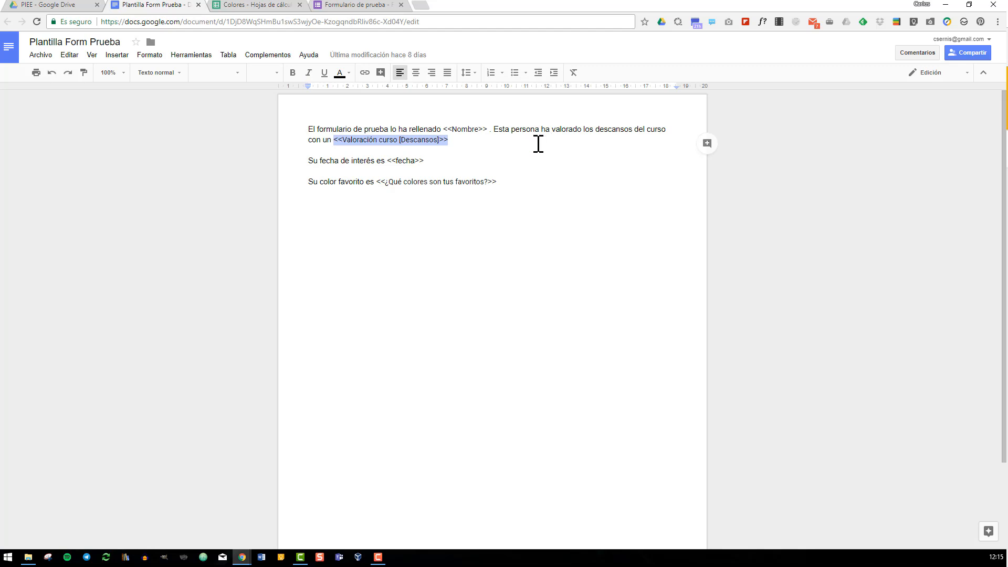
left_click(458, 161)
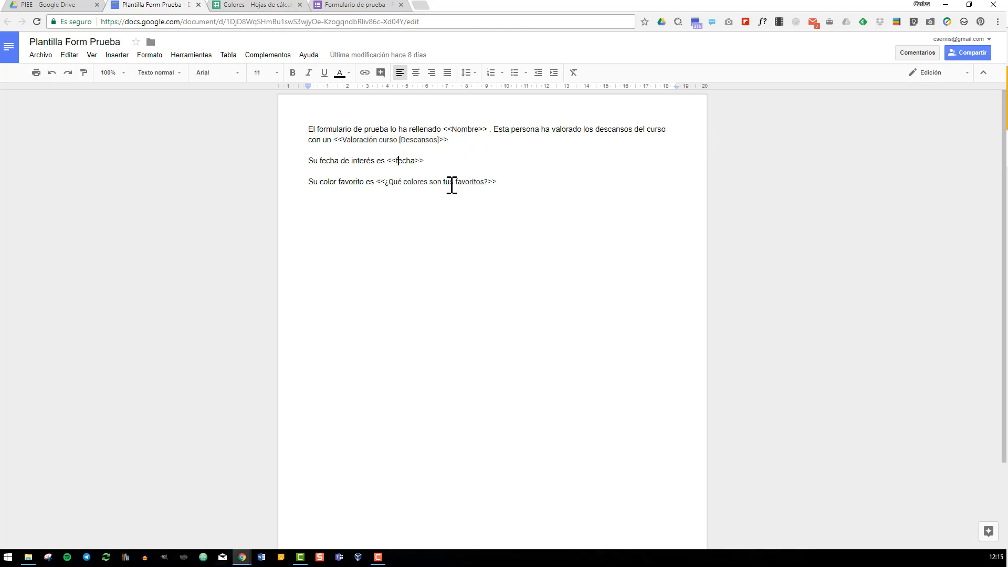
Step: Return to the form and choose the existing Plantilla Form Prueba document as Form Publisher's template, searching for "plantilla"
left_click(479, 187)
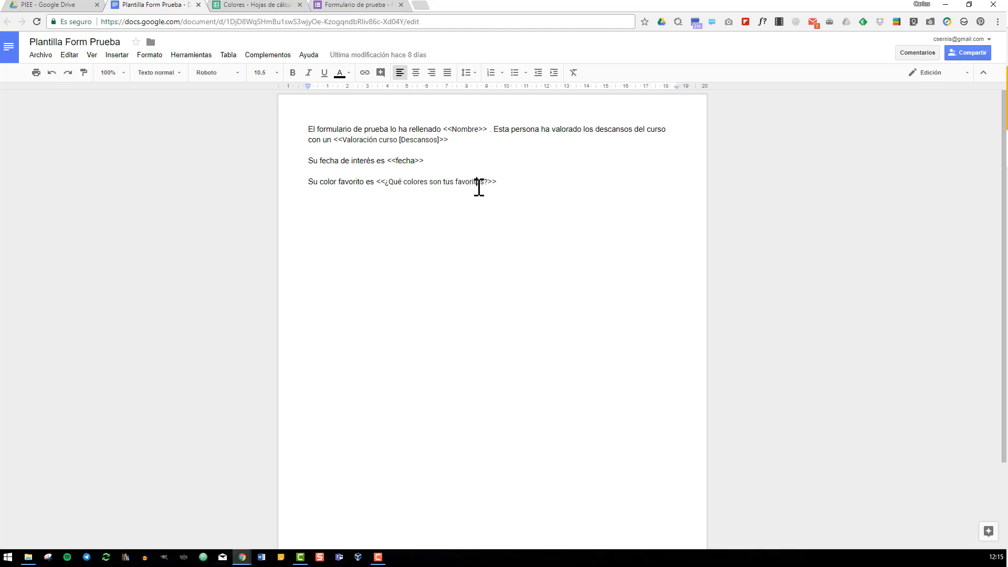
left_click(365, 5)
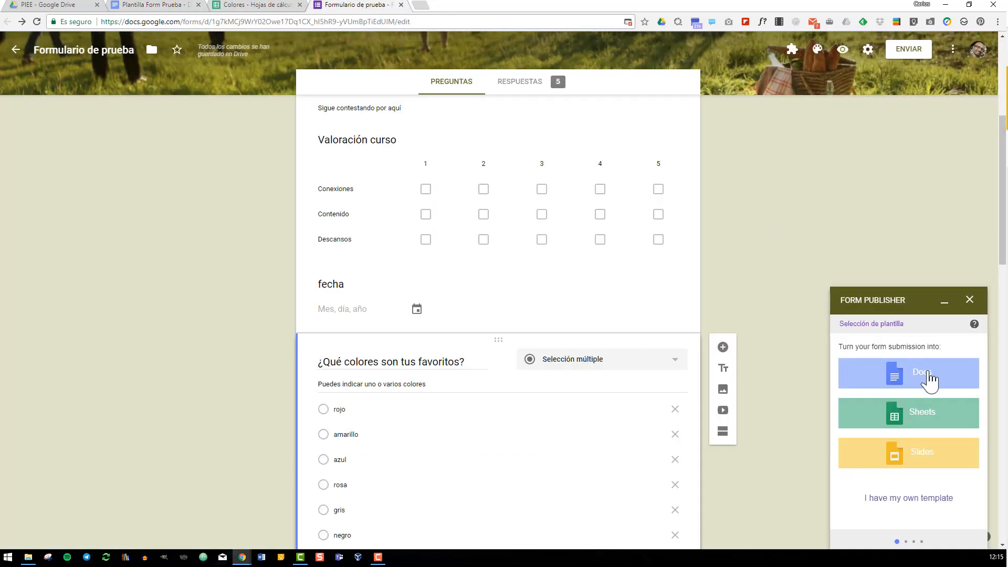
left_click(927, 508)
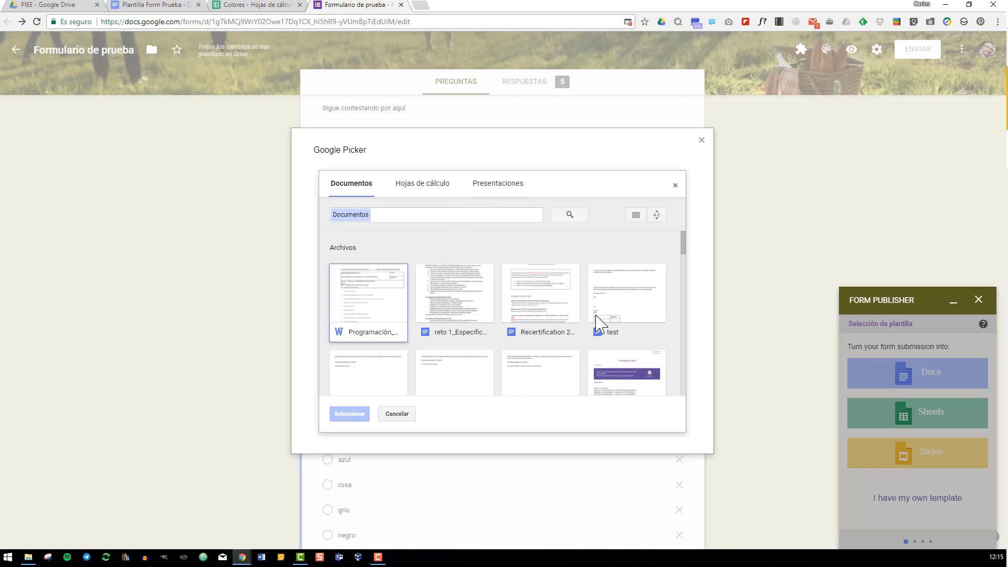
scroll(557, 323, "down", 2)
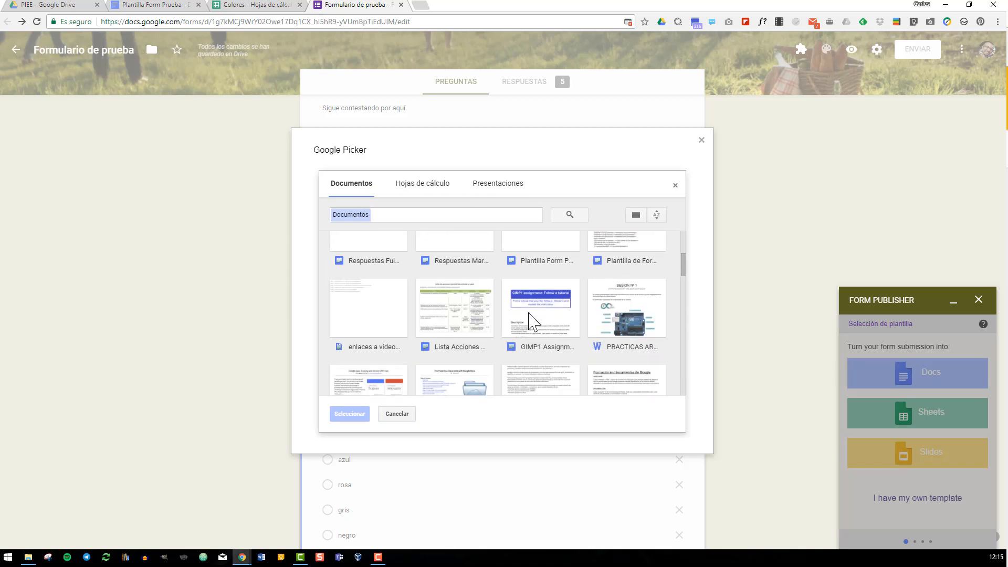
scroll(441, 257, "up", 2)
left_click(421, 215)
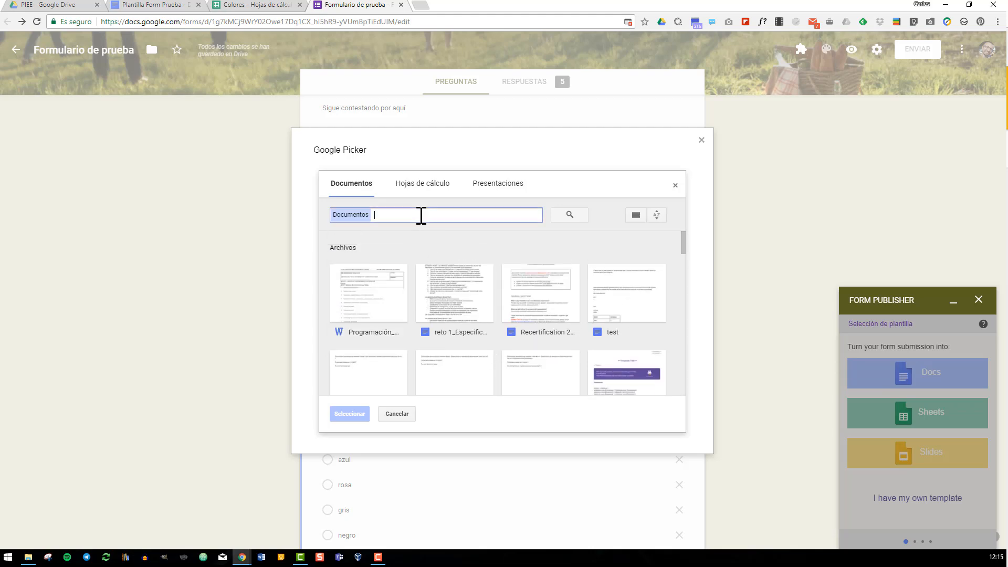
type("plantilla")
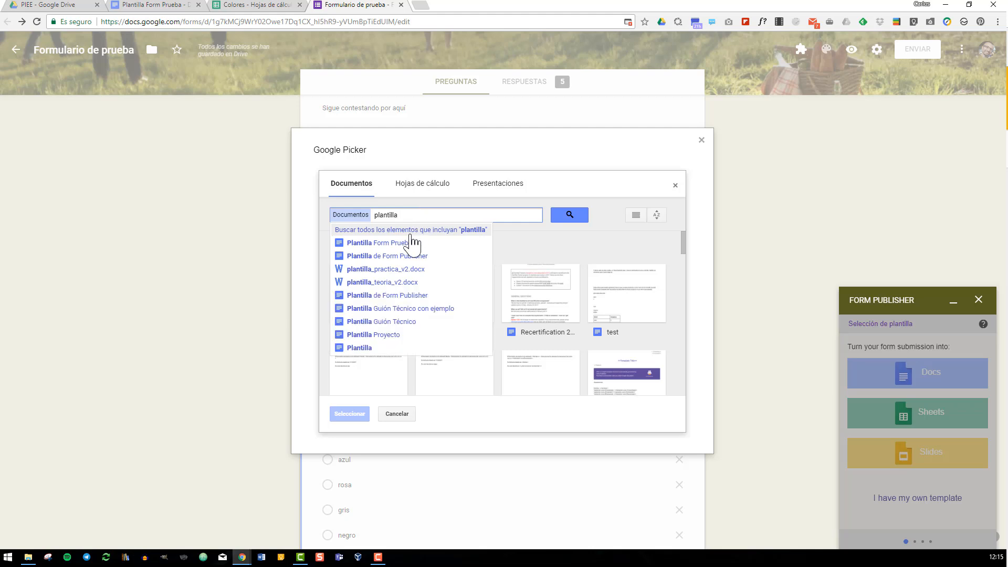
left_click(406, 243)
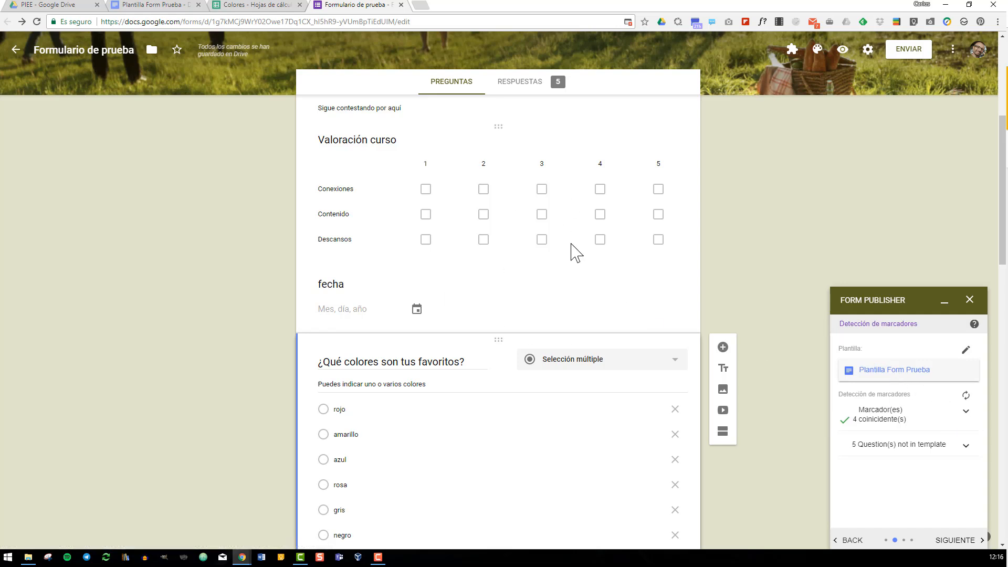
Step: Expand and review Form Publisher's matching markers and the questions missing from the template
left_click(967, 414)
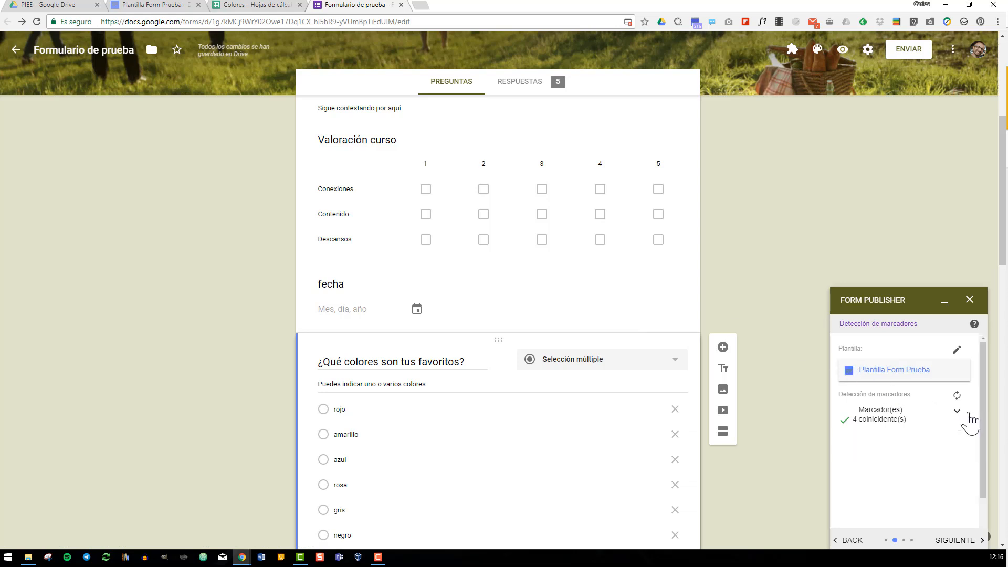
scroll(929, 457, "down", 4)
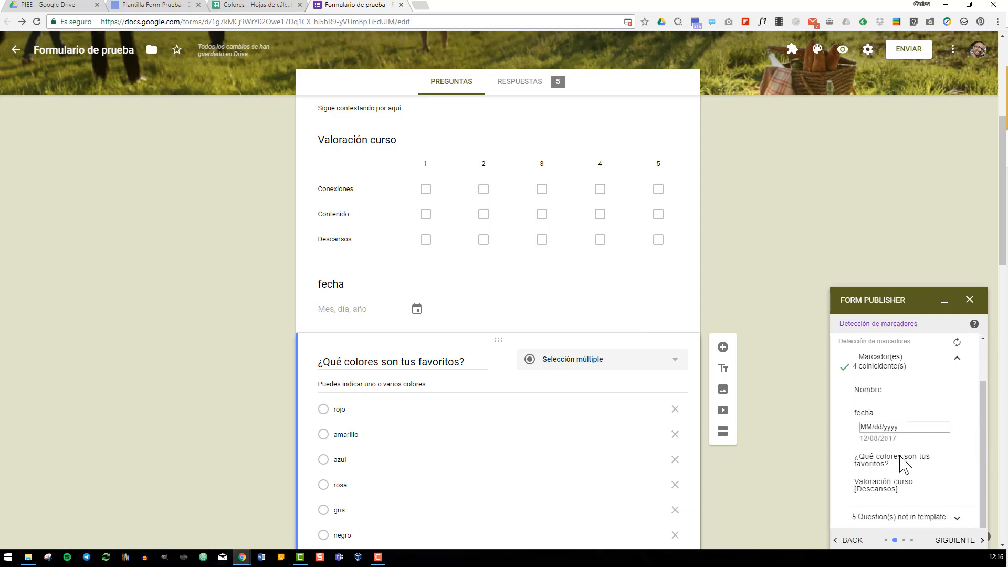
left_click(957, 517)
scroll(881, 428, "down", 1)
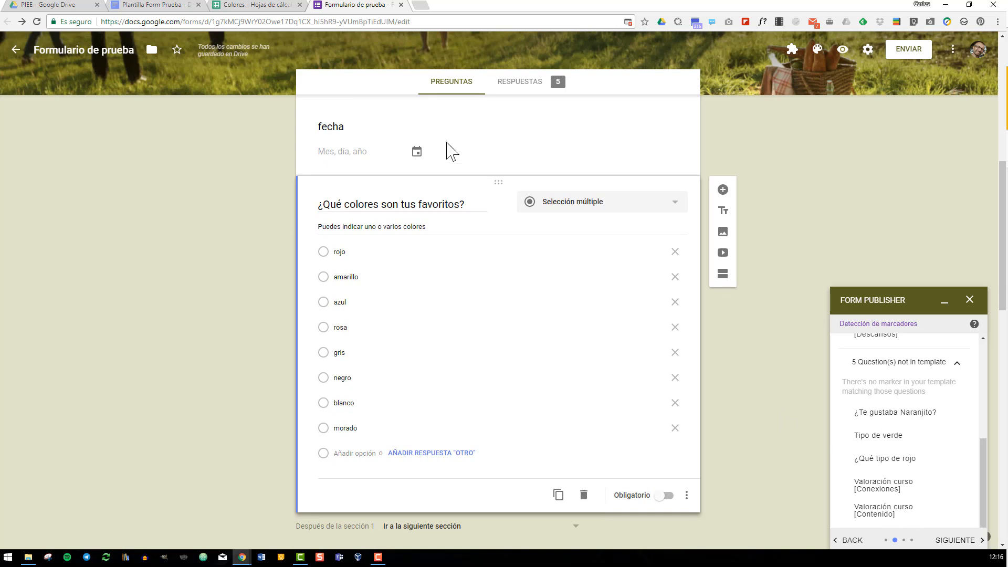
Step: Add "y el contenido con un" after the <<Valoración curso [Descansos]>> marker in the template document
left_click(167, 6)
left_click(471, 145)
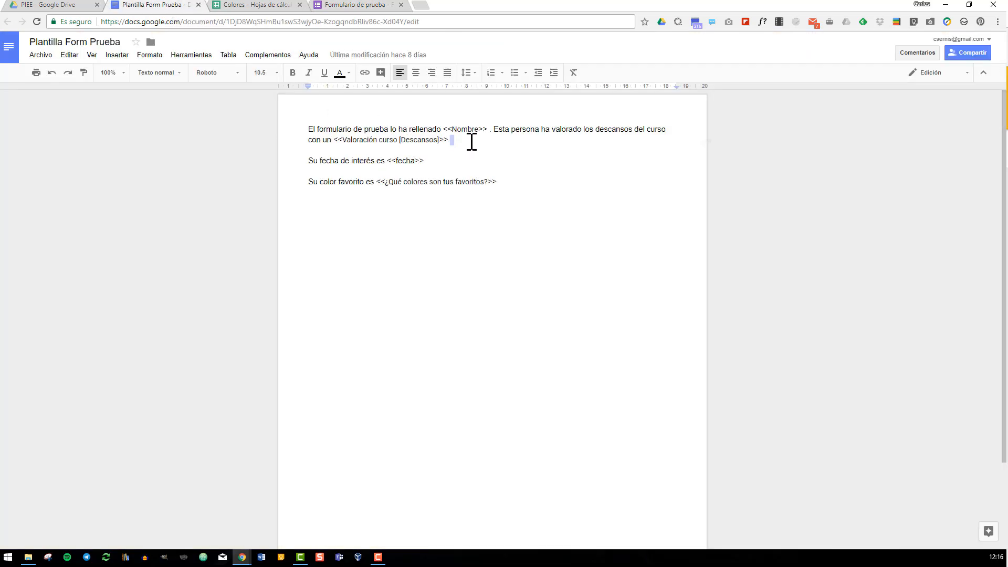
left_click(550, 147)
left_click(549, 145)
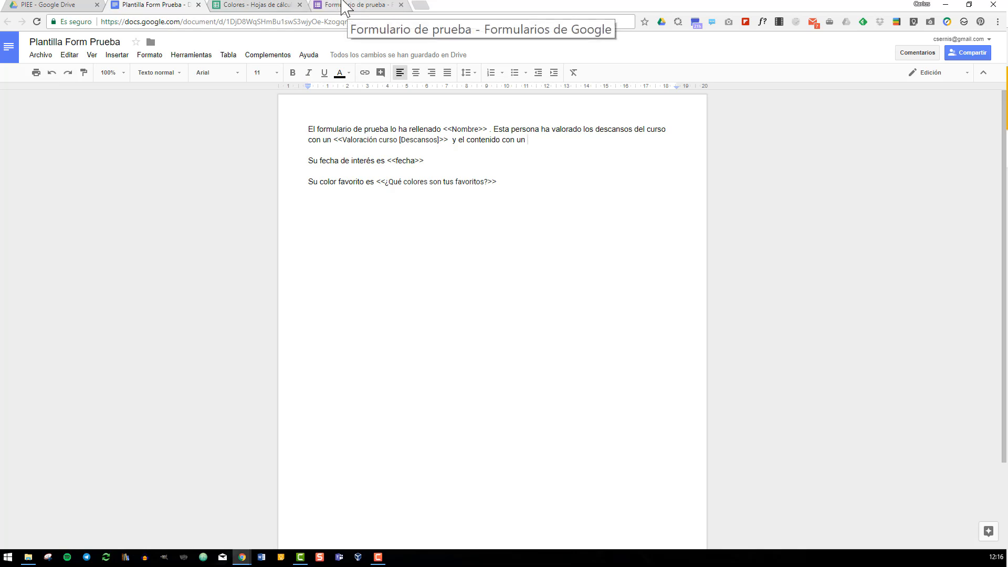
Step: Copy the Valoración curso [Contenido] question name from Form Publisher and insert it as <<Valoración curso [Contenido]>> at the end of the template's rating sentence
left_click(324, 3)
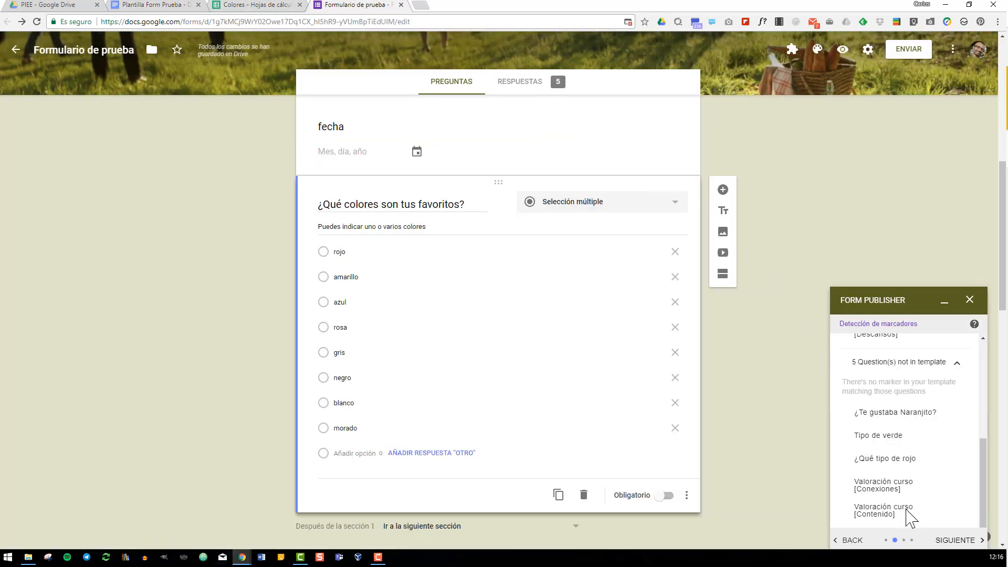
left_click_drag(901, 520, 854, 506)
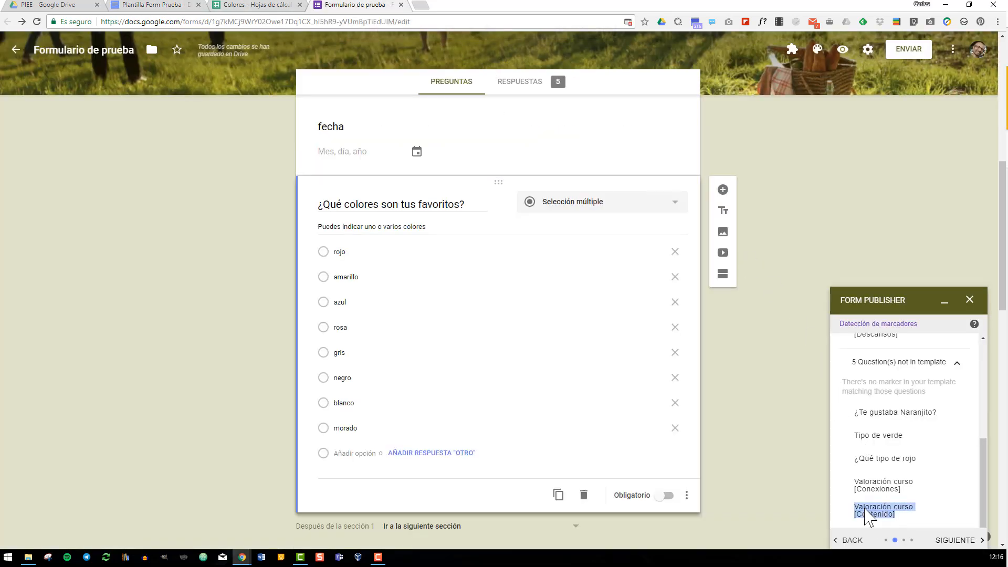
right_click(866, 512)
left_click(854, 407)
left_click(175, 7)
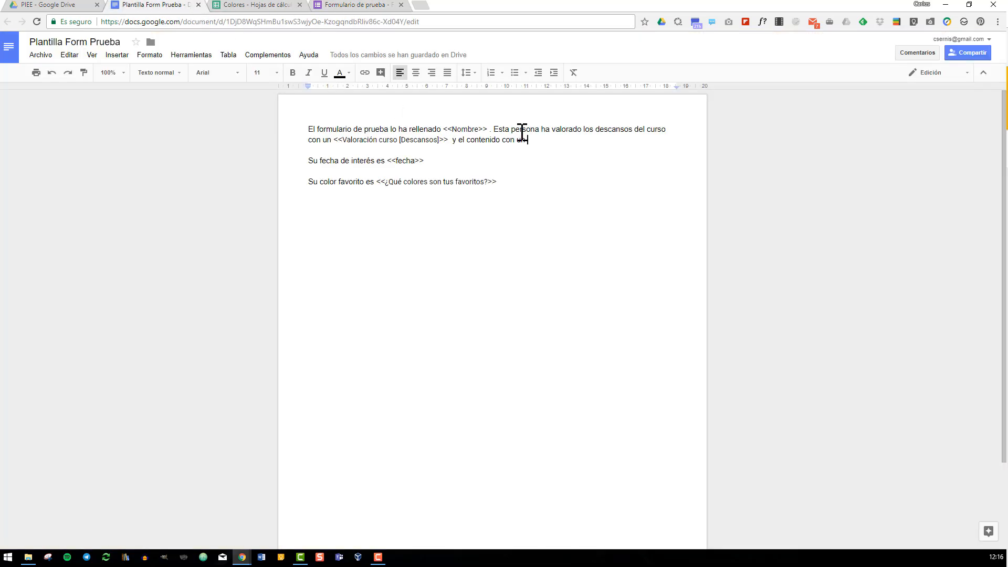
type(">>")
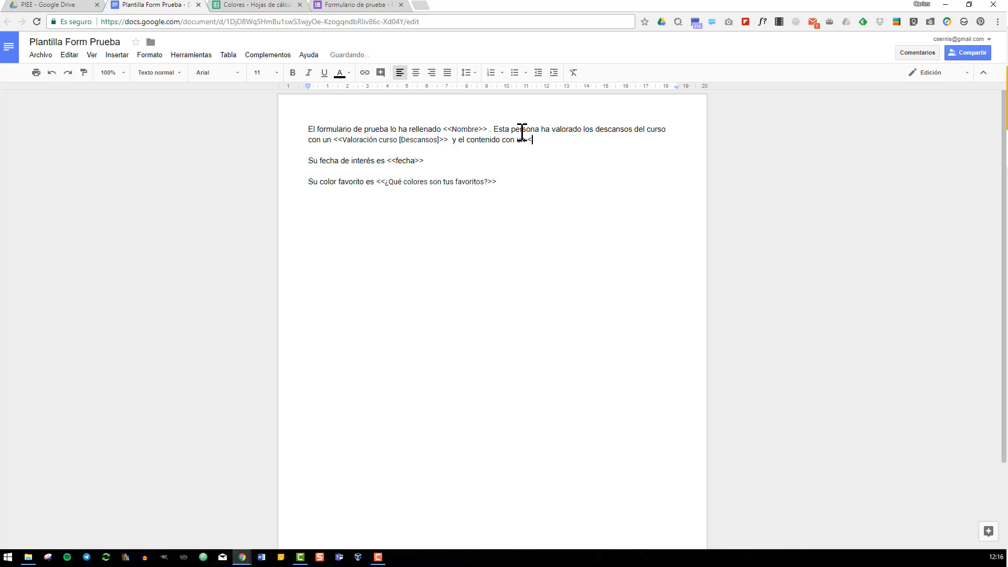
key("ctrl+v")
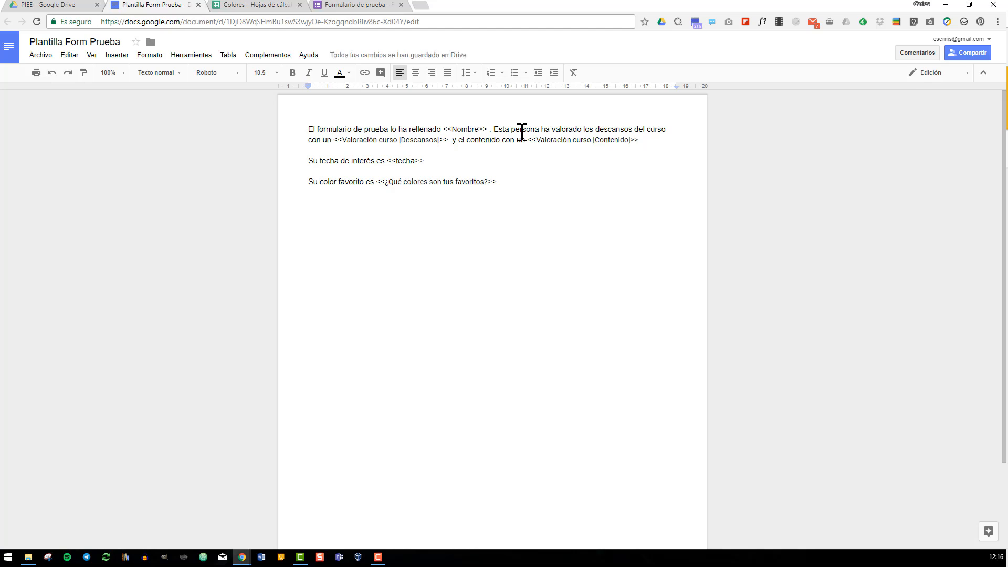
Step: Refresh Form Publisher's marker detection, check the updated marker lists, and continue to the destination folder and naming settings
left_click(383, 6)
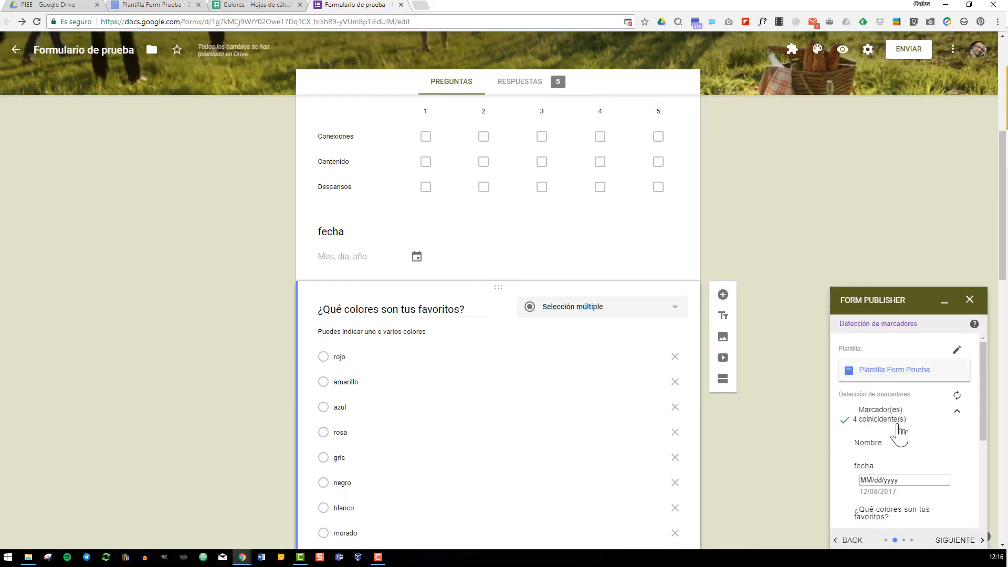
left_click(957, 396)
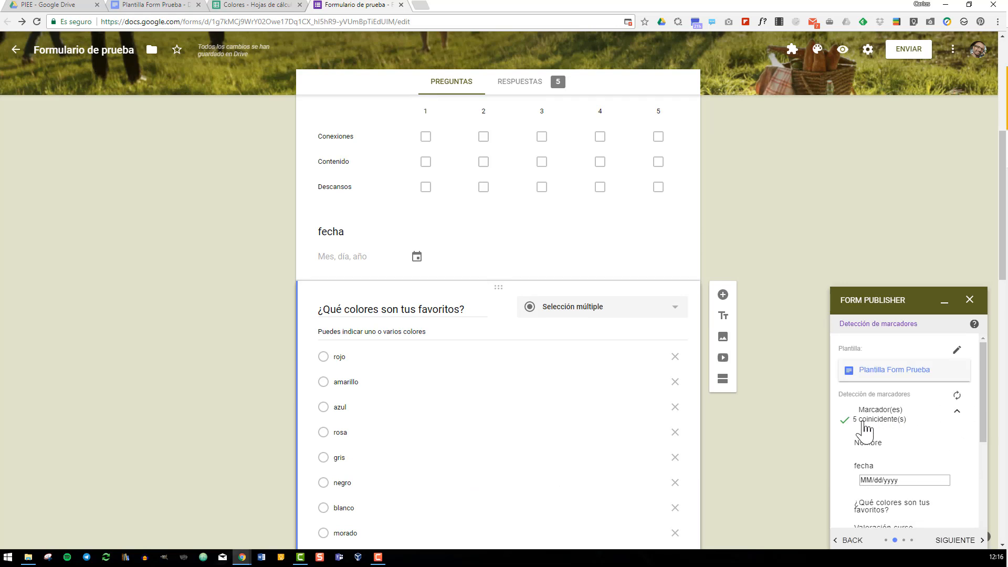
scroll(920, 460, "down", 2)
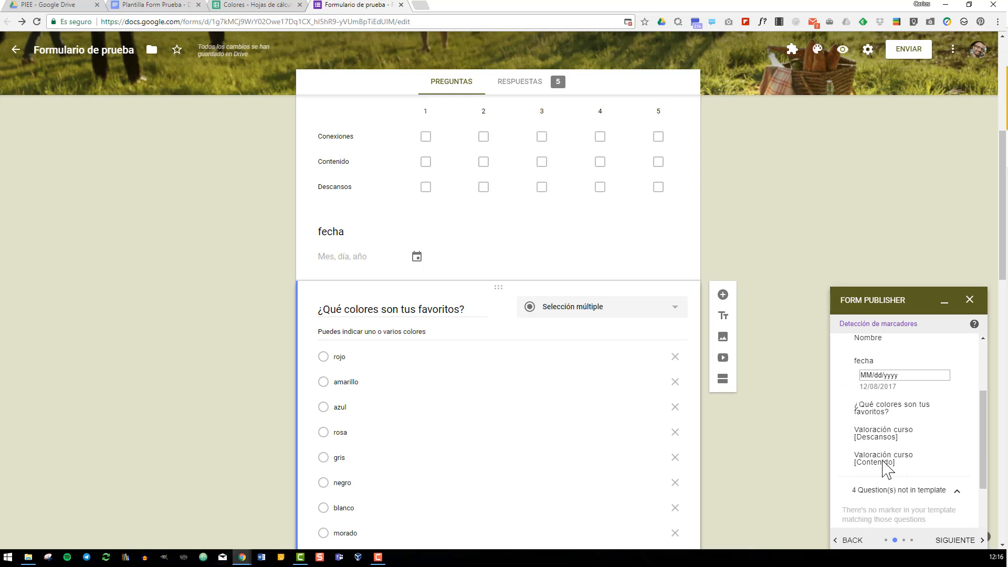
scroll(897, 420, "up", 1)
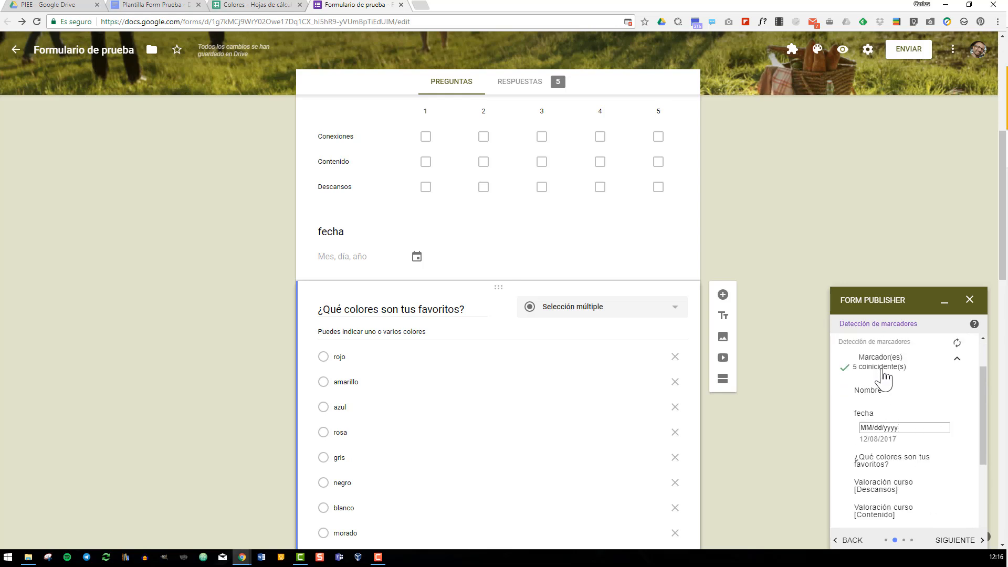
scroll(887, 378, "down", 2)
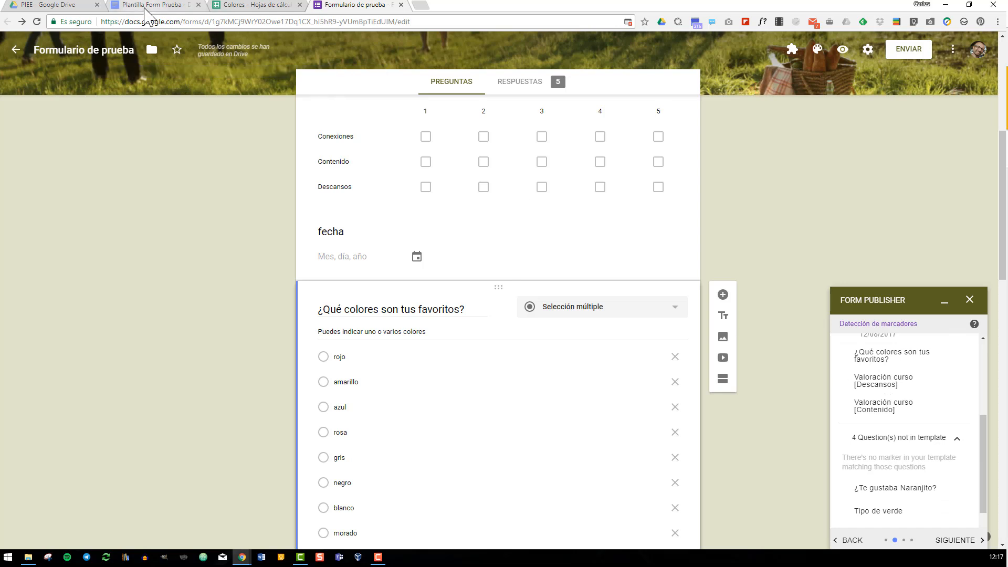
left_click(957, 546)
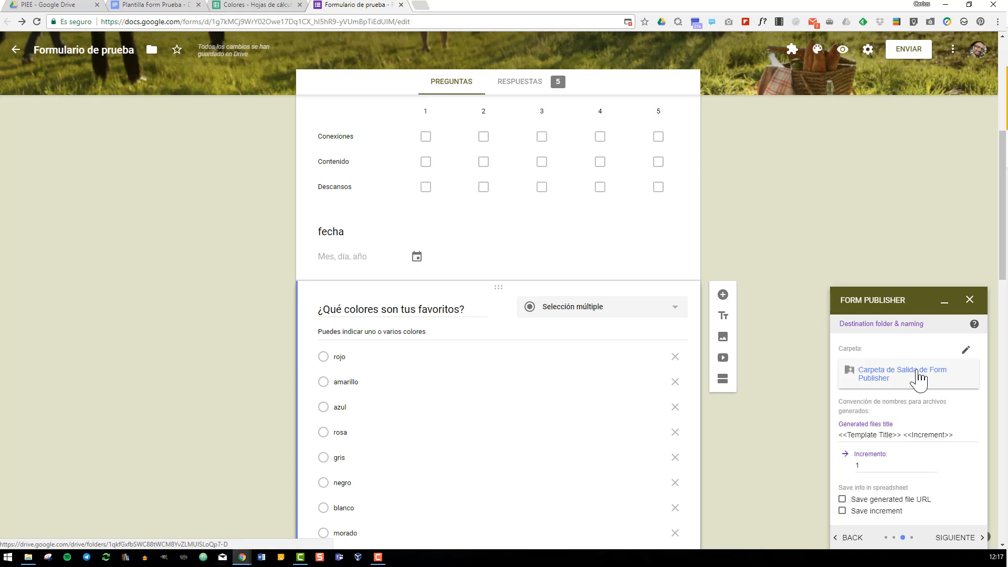
Step: Look through the destination folder choices and inspect Carpeta de Salida de Form Publisher in Drive, leaving the folder picker without choosing another
left_click(967, 350)
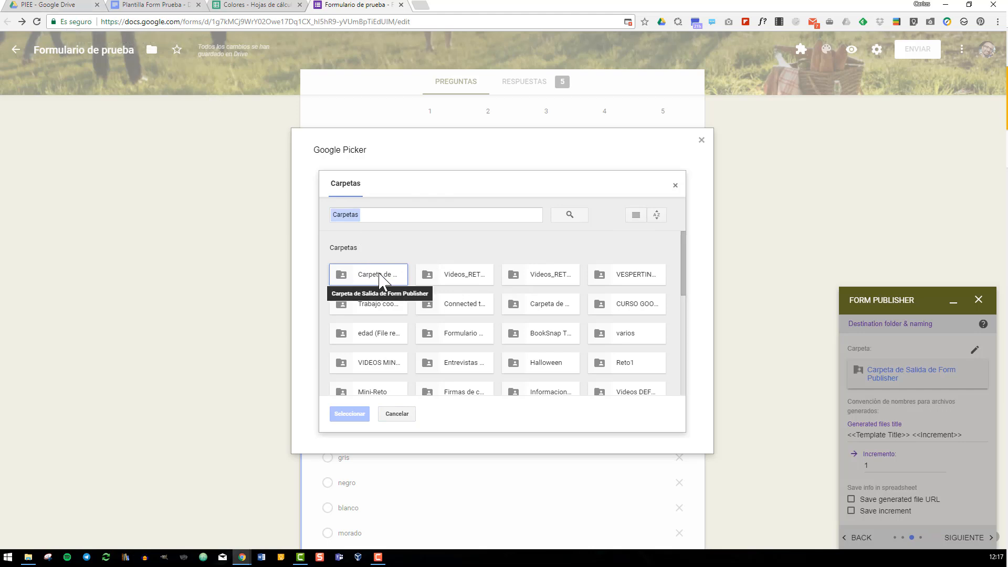
left_click(74, 7)
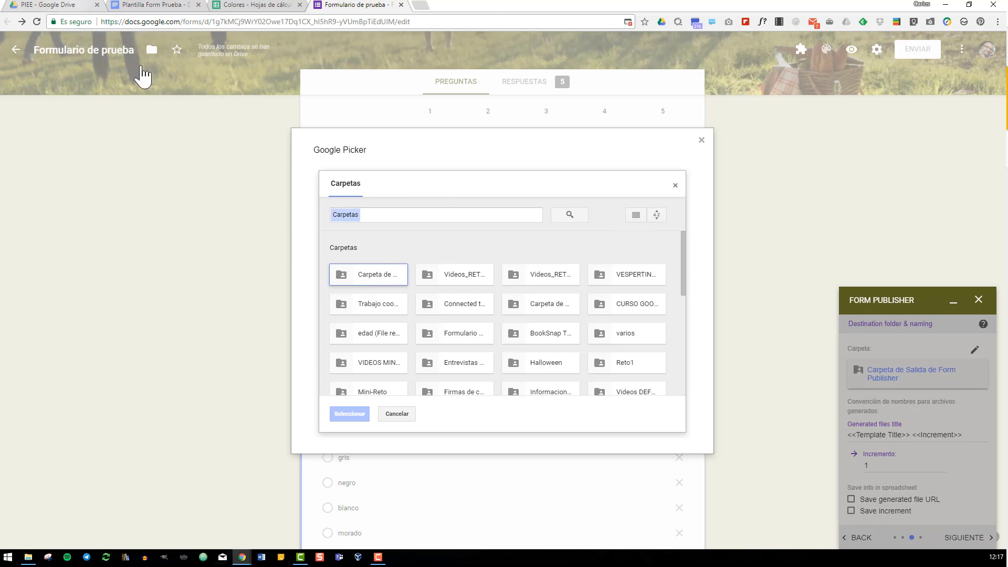
left_click(252, 139)
double_click(252, 139)
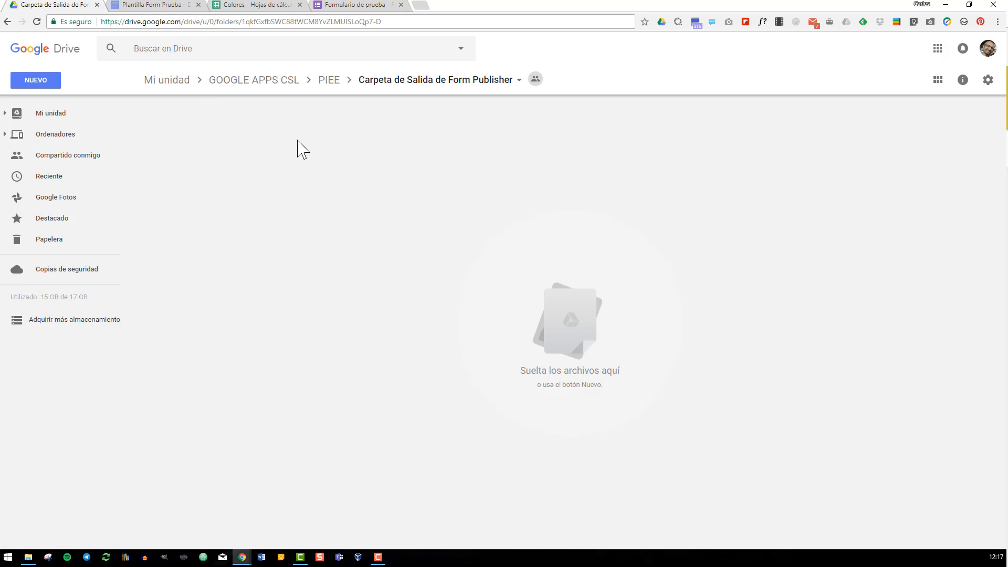
left_click(326, 88)
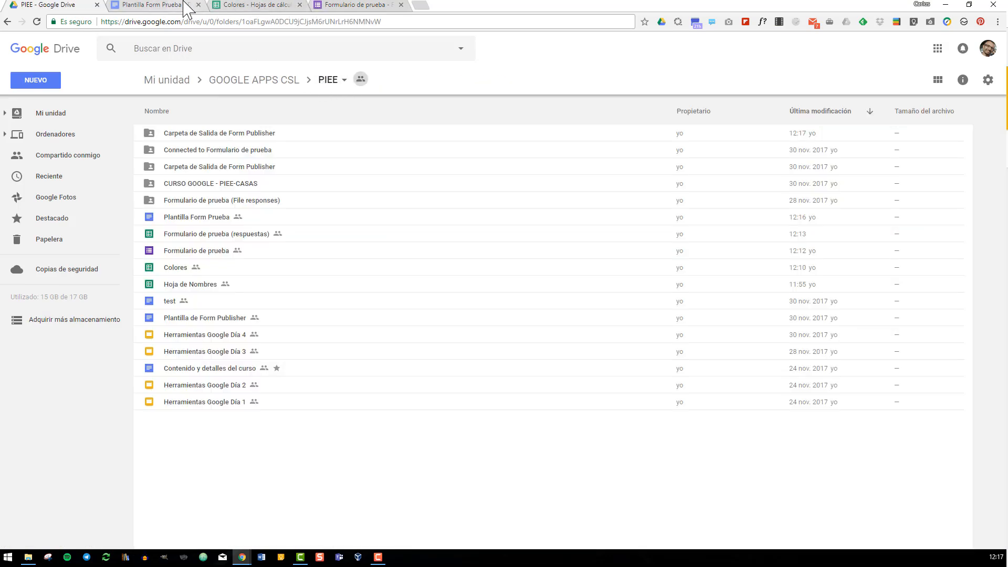
left_click(341, 7)
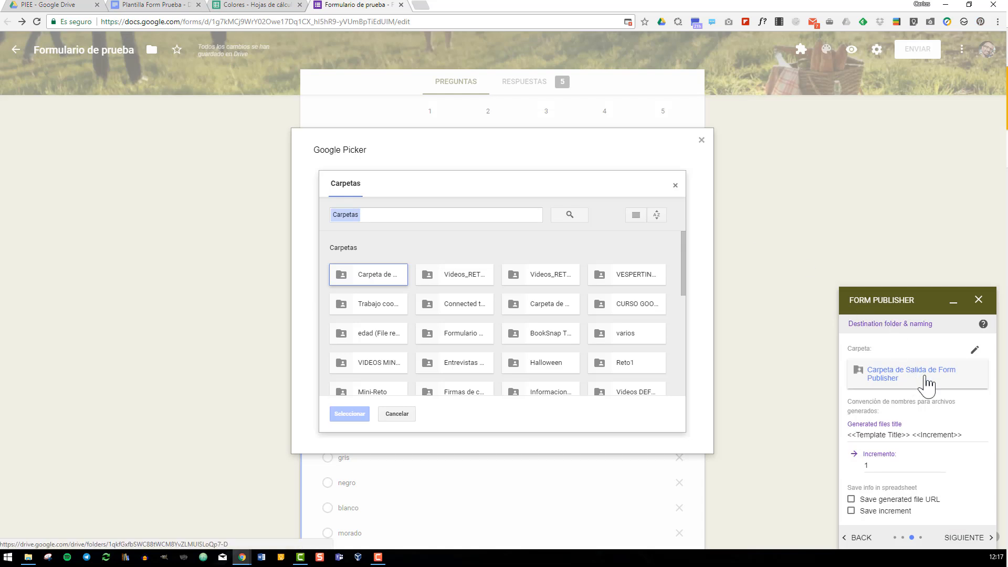
left_click(674, 188)
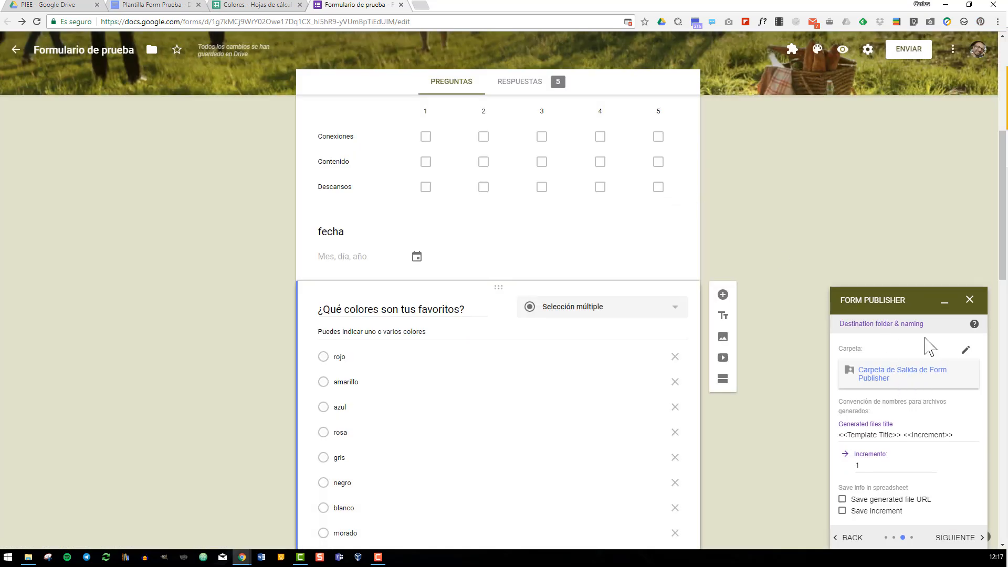
Step: Set the generated files title to "Respuestas <<Nombre>> <<Increment>>", checking the Nombre question in the form
left_click(903, 439)
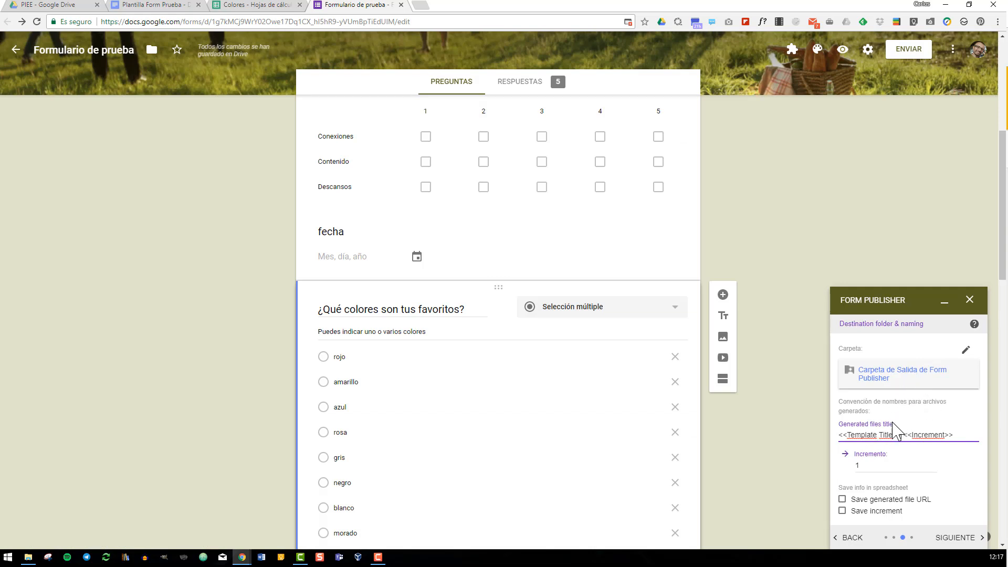
left_click_drag(901, 436, 834, 437)
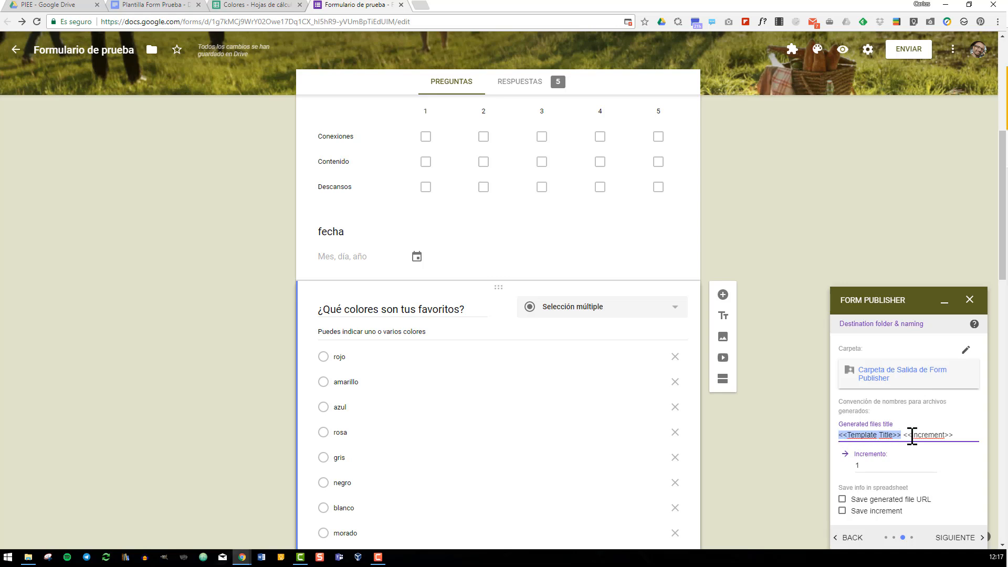
type("Rep")
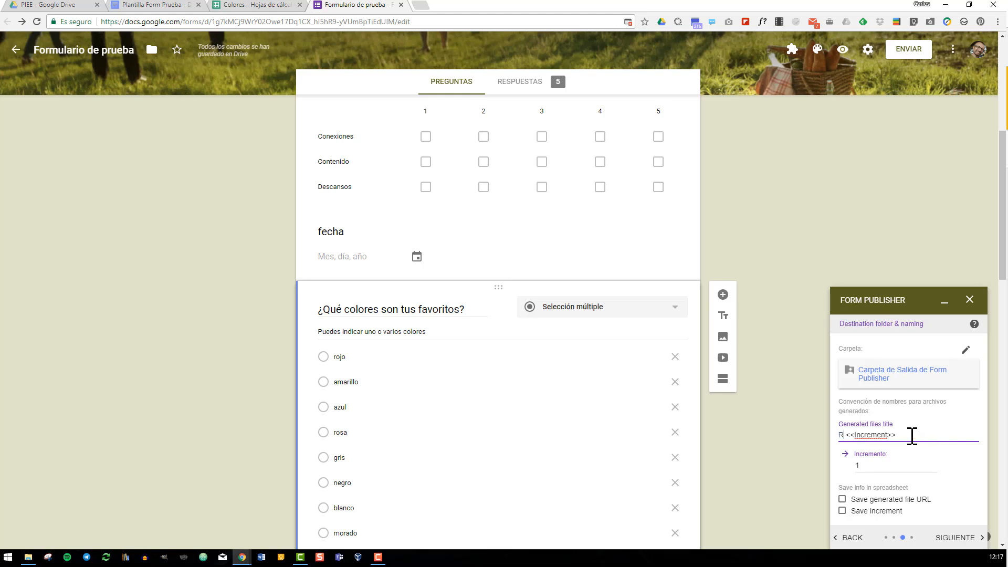
type("puestas <<Nombre")
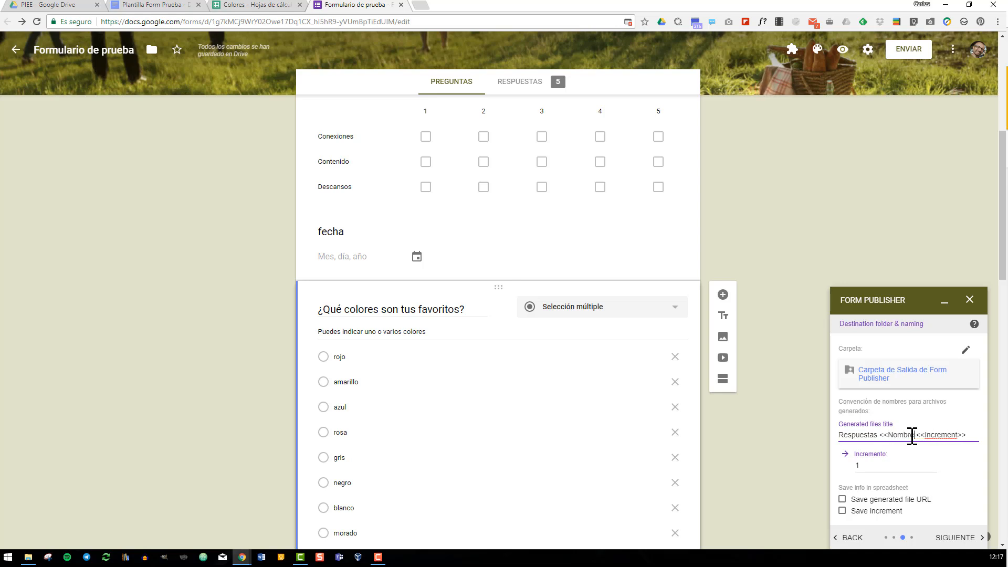
type(">>")
scroll(568, 271, "up", 6)
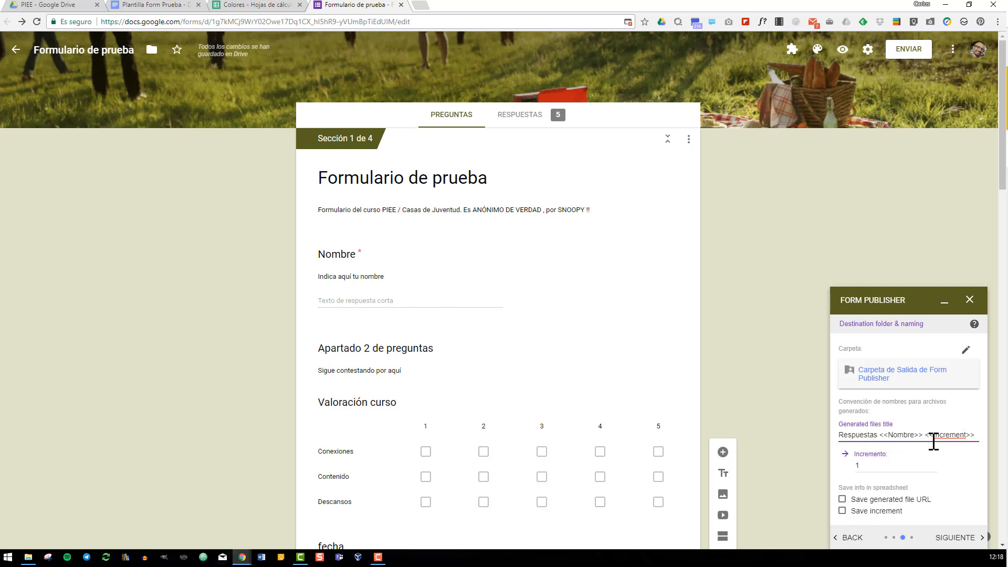
scroll(914, 491, "down", 2)
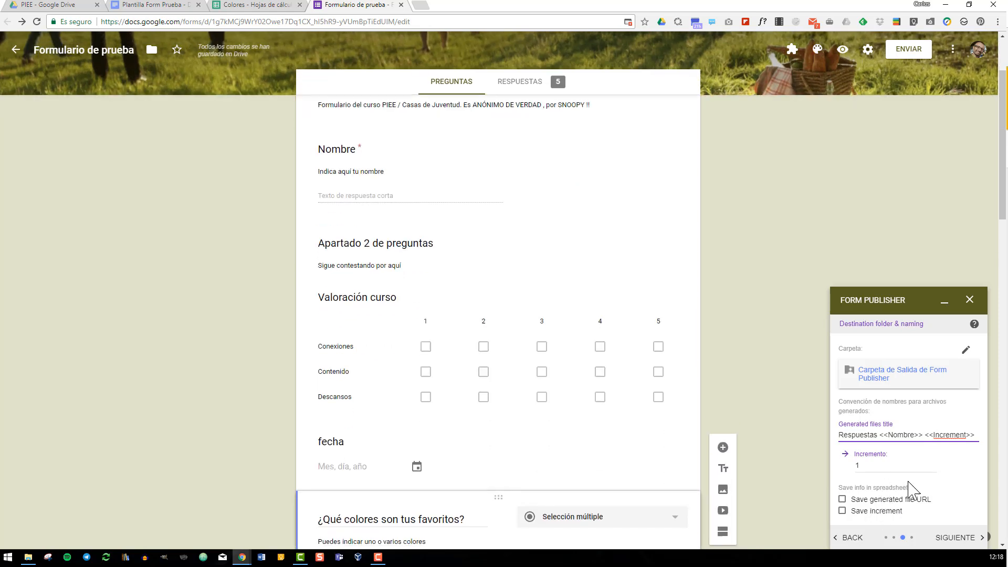
Step: Review the recipient's delivery options in the sharing and notification settings without changing them, and finish the Form Publisher setup
scroll(914, 491, "down", 1)
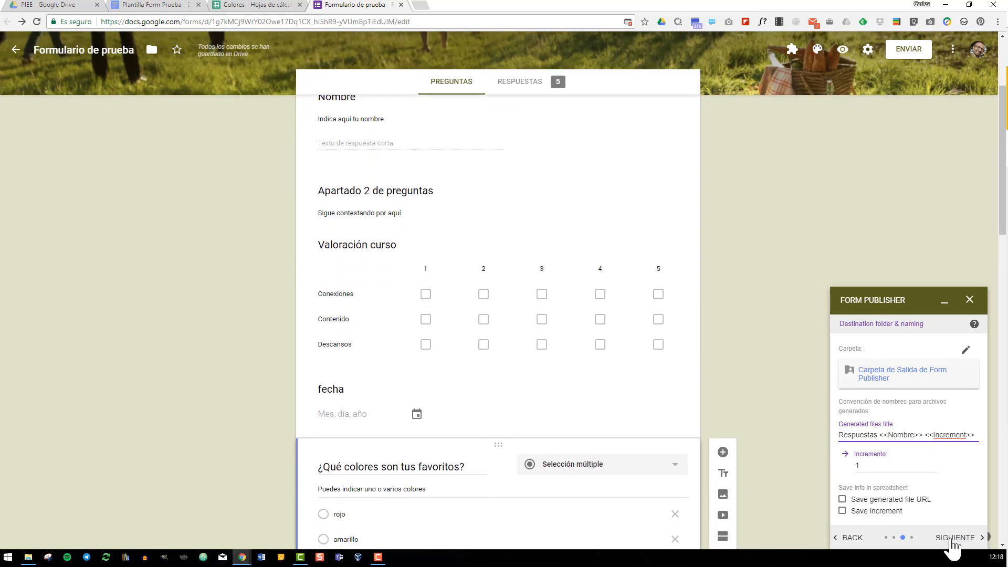
left_click(954, 539)
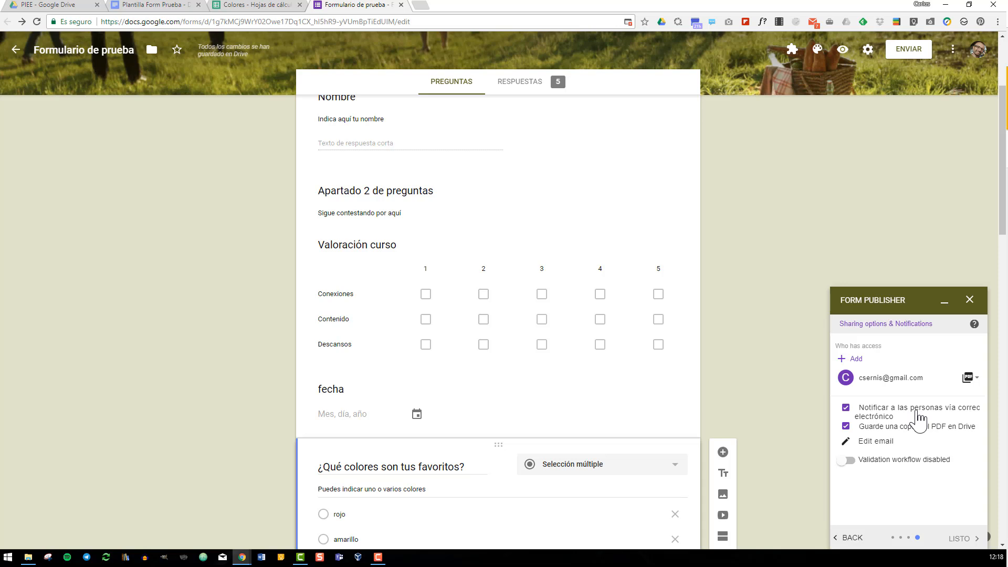
left_click(970, 378)
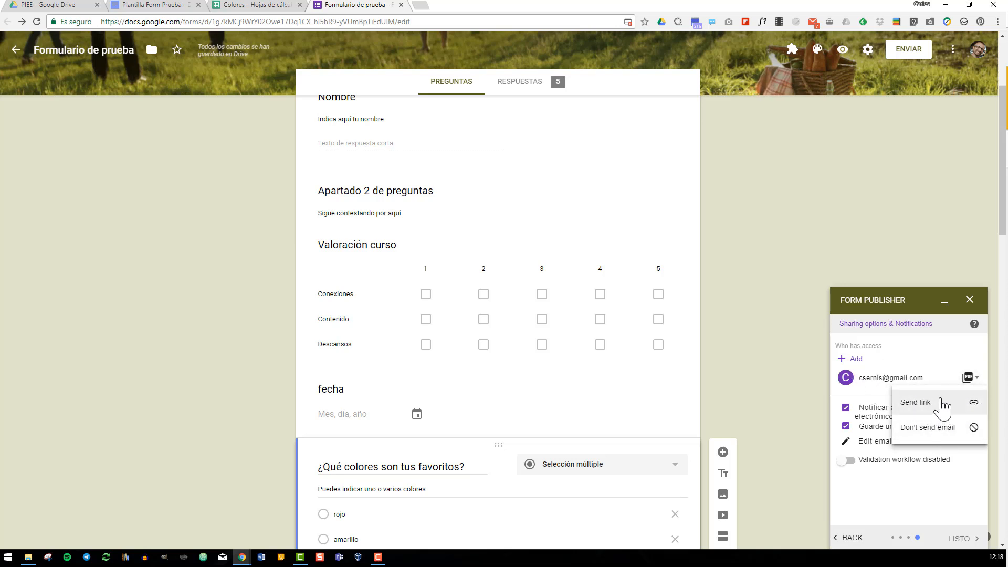
left_click(950, 444)
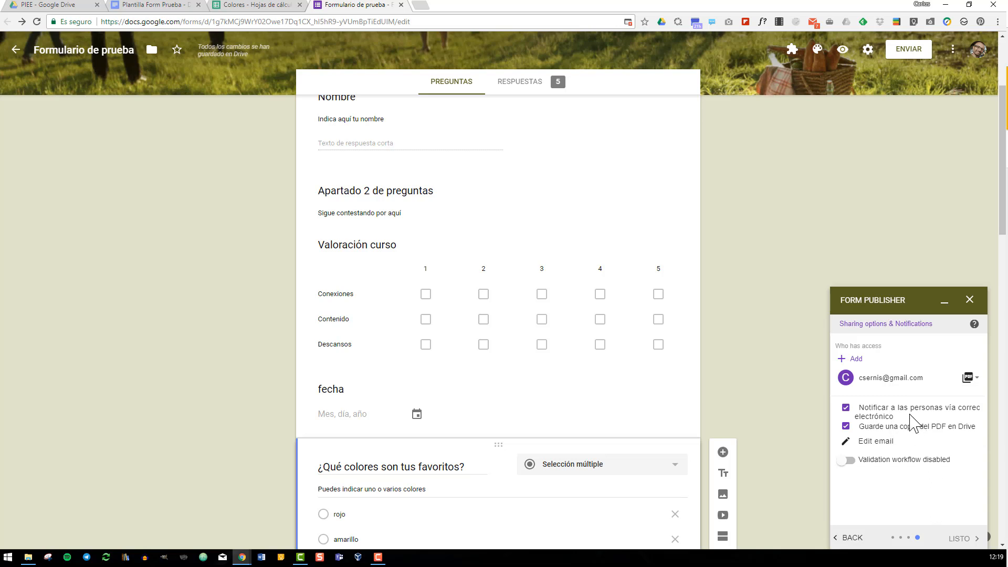
left_click(960, 539)
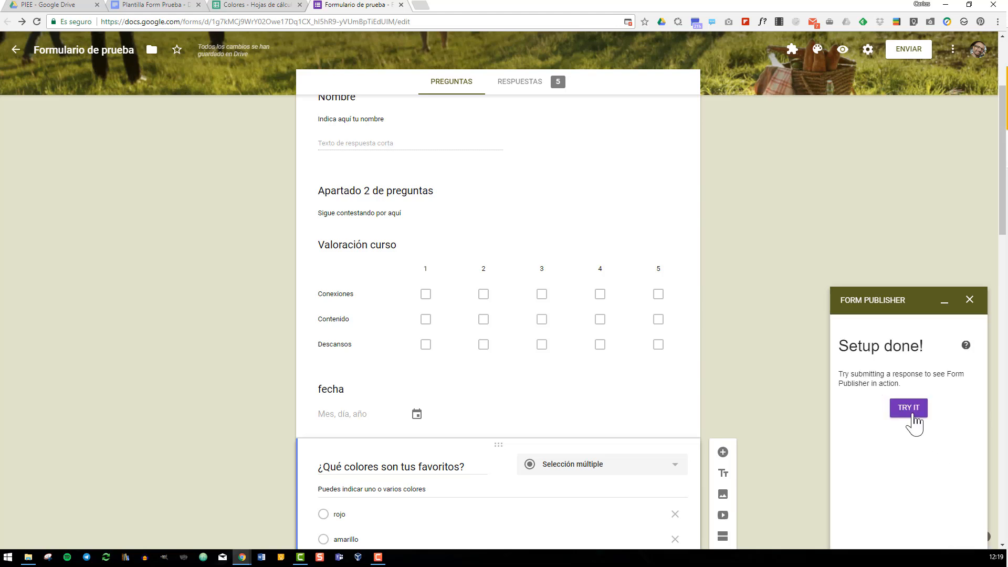
Step: Open the form for a test response and enter the respondent's name and the ratings Conexiones 3, Contenido 4 and Descansos 2
left_click(914, 422)
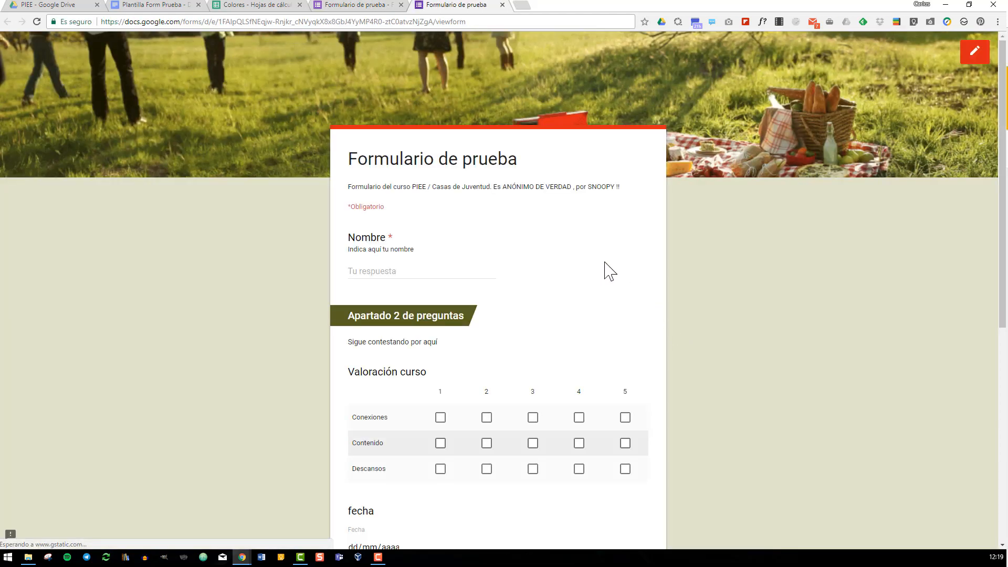
scroll(589, 259, "down", 1)
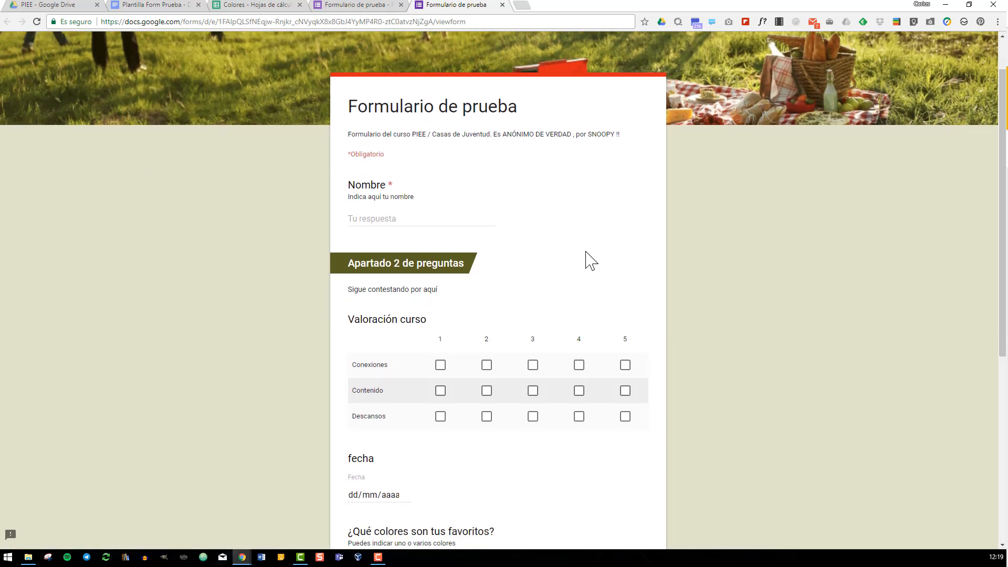
left_click(445, 221)
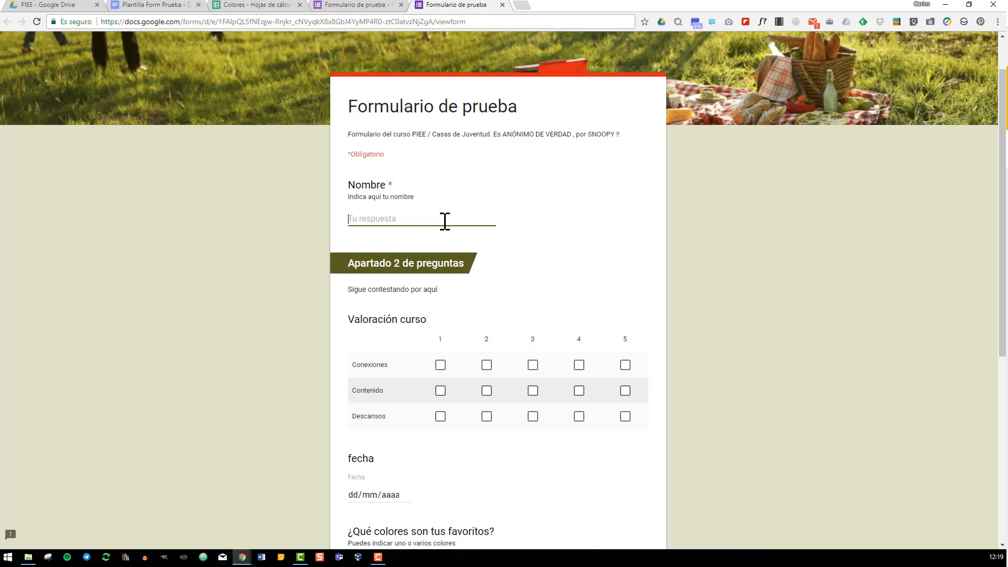
type("Juanita")
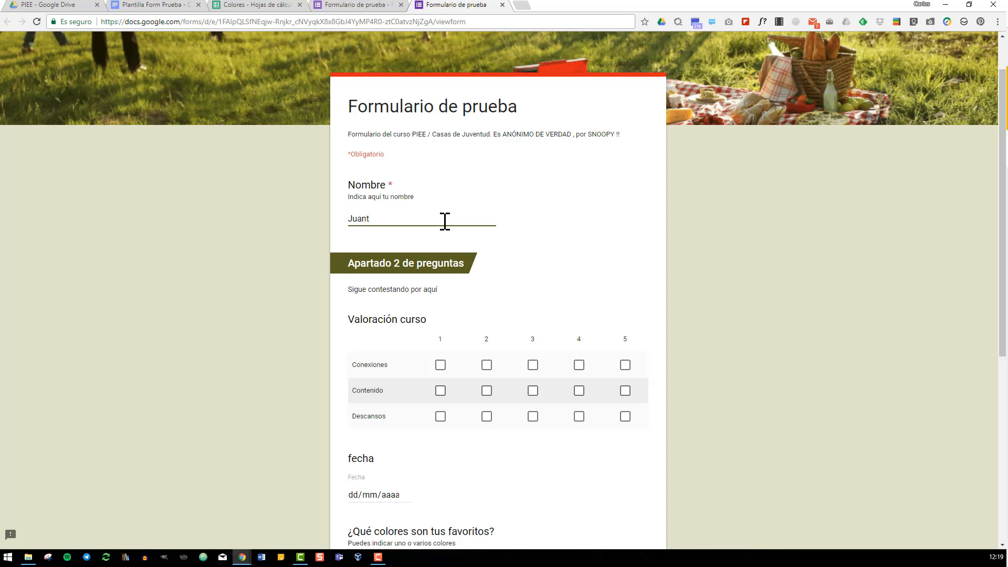
left_click(532, 365)
left_click(578, 392)
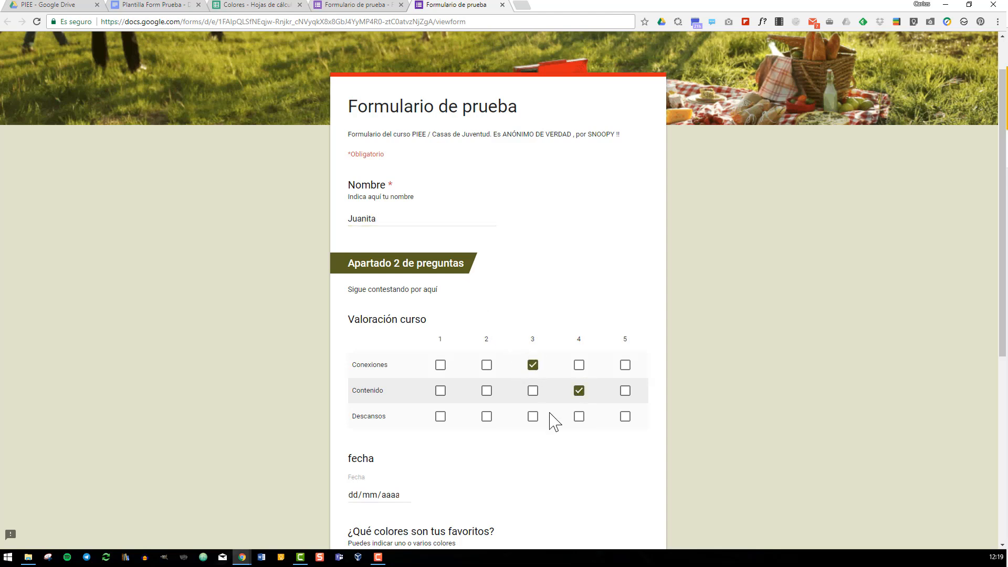
left_click(486, 418)
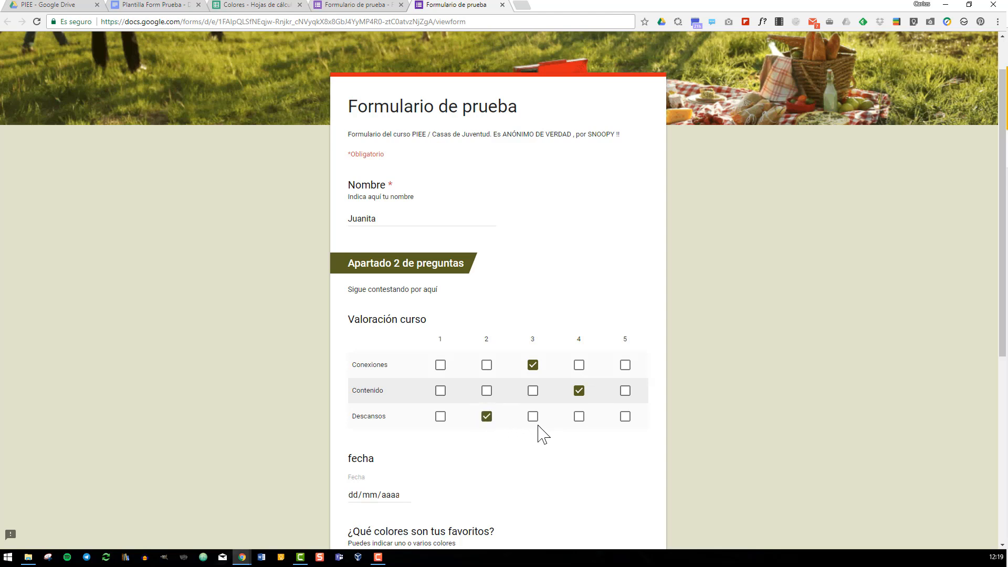
Step: Set fecha to 26/12/2017 and choose rojo as the favourite colour
scroll(537, 433, "down", 1)
left_click(385, 441)
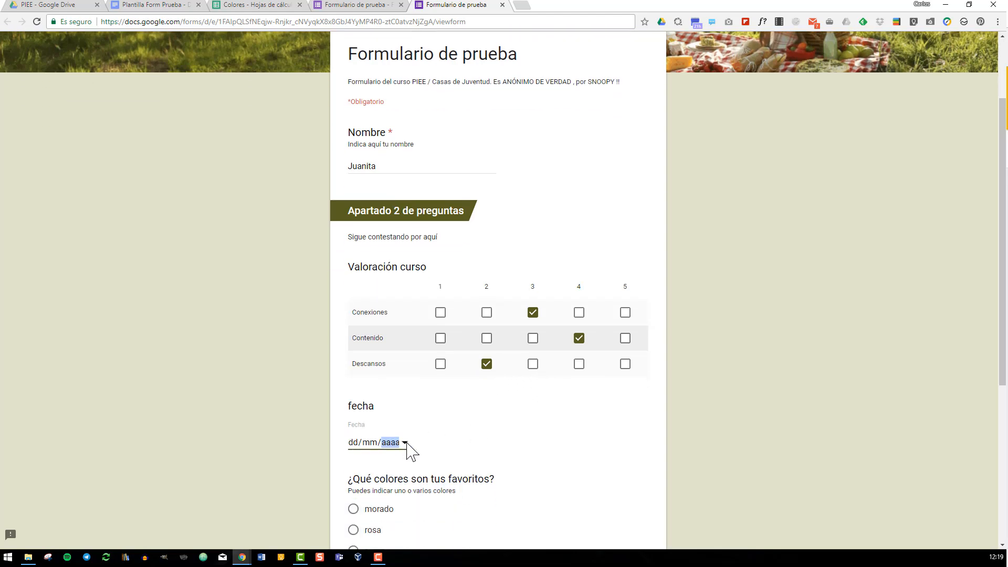
left_click(405, 444)
left_click(381, 419)
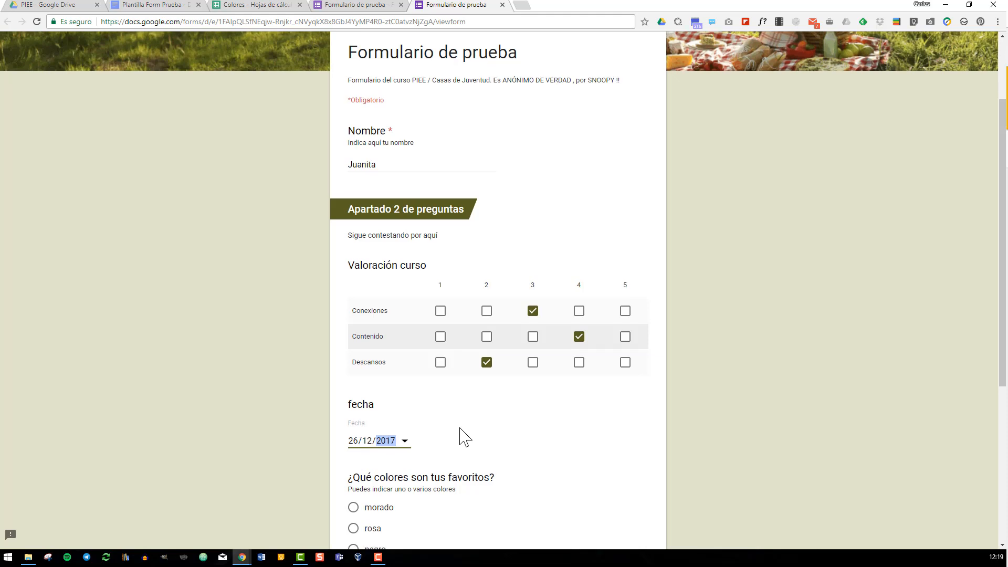
scroll(461, 435, "down", 4)
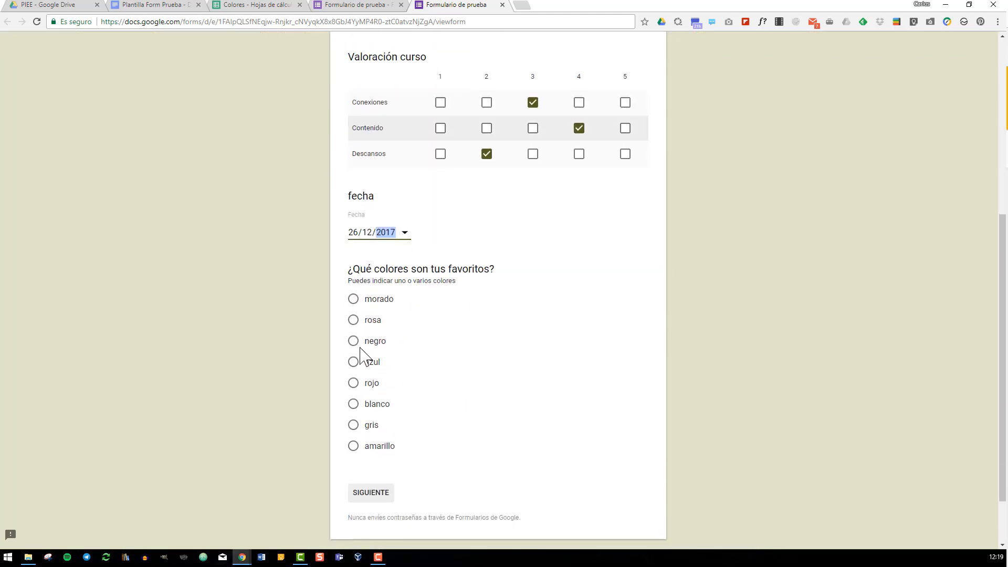
left_click(352, 383)
scroll(427, 386, "down", 2)
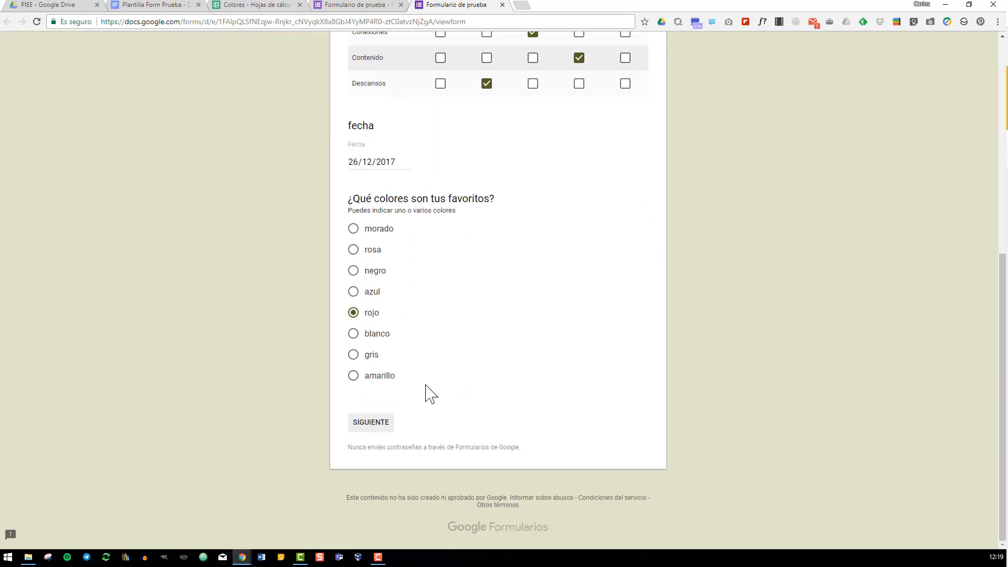
Step: Continue to the ROJO section, answer the type of red with Bermellón, and submit the response
left_click(373, 423)
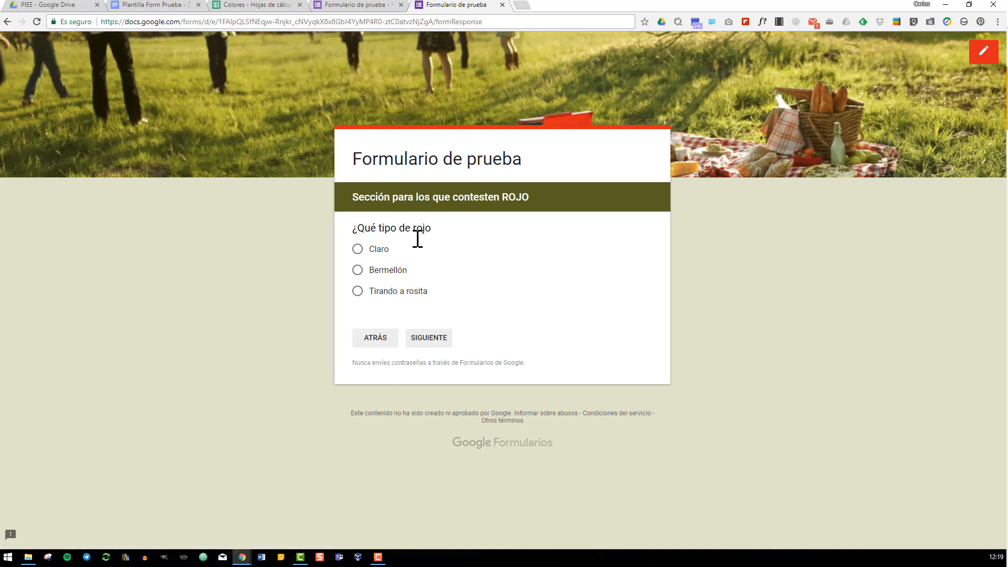
left_click(357, 271)
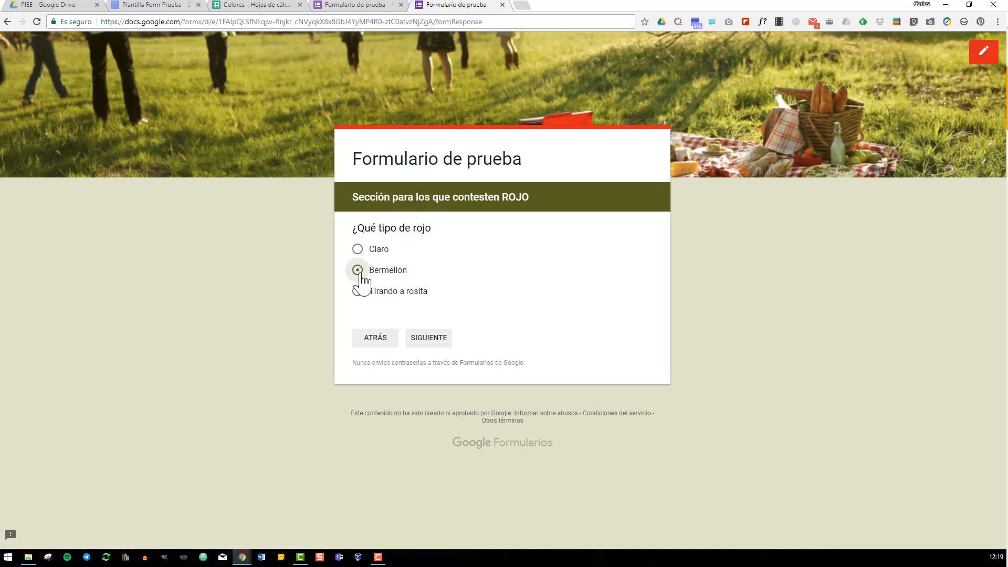
left_click(432, 342)
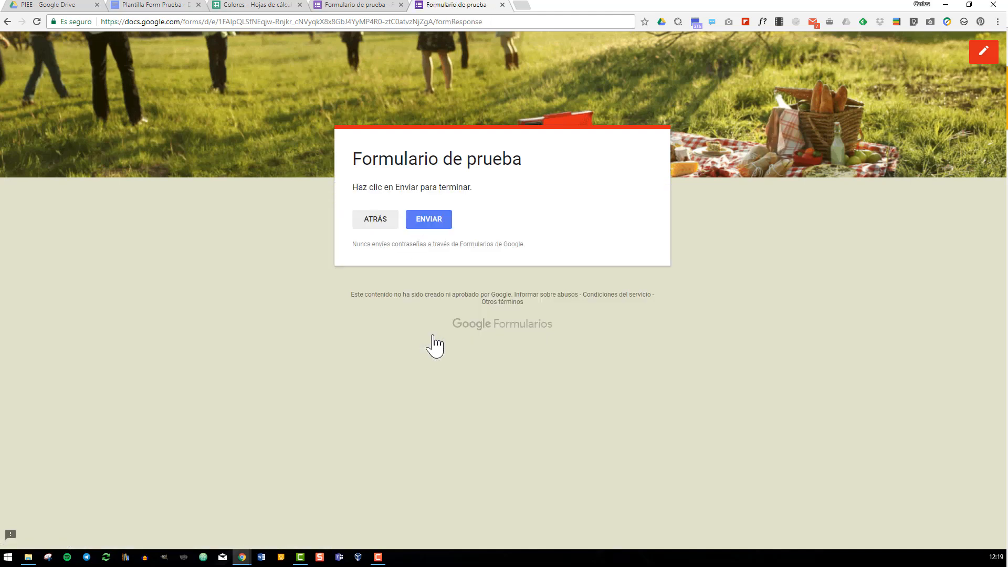
left_click(436, 232)
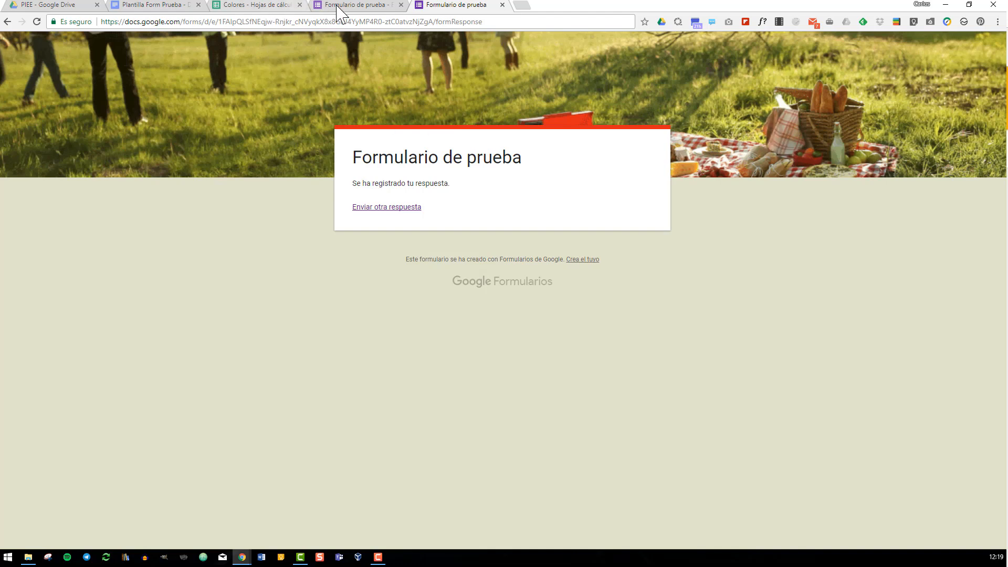
Step: Close the Colores spreadsheet and, after rechecking the template's markers, open Carpeta de Salida de Form Publisher in Drive
left_click(300, 4)
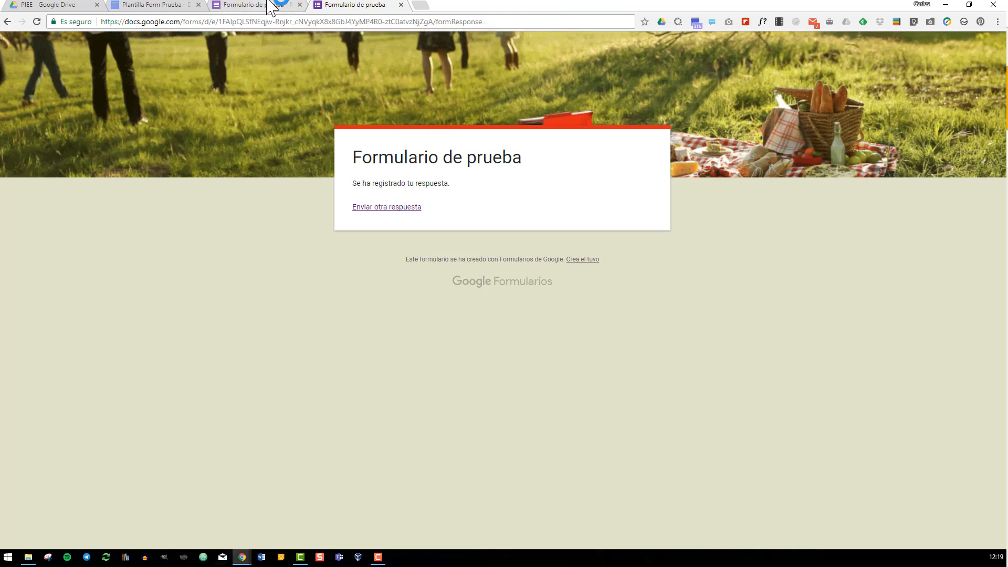
left_click(188, 8)
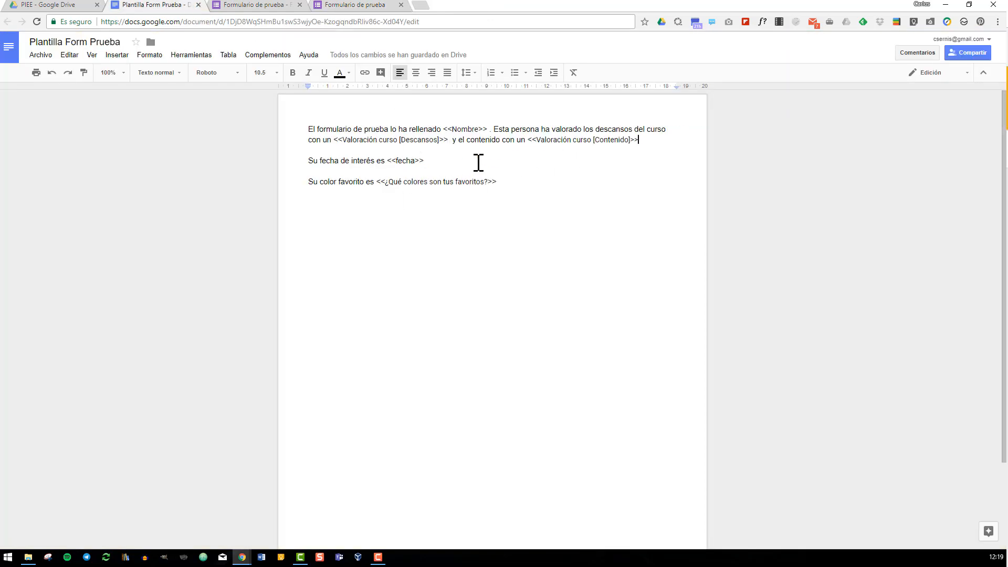
left_click(52, 6)
double_click(236, 134)
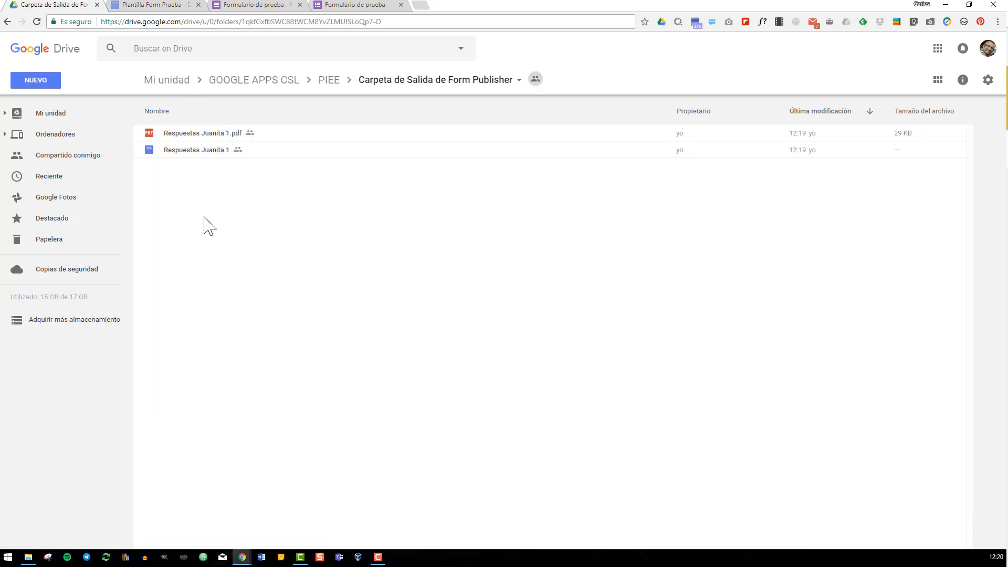
Step: Inspect the generated PDF and the generated document for the test response, closing each one after viewing
double_click(192, 136)
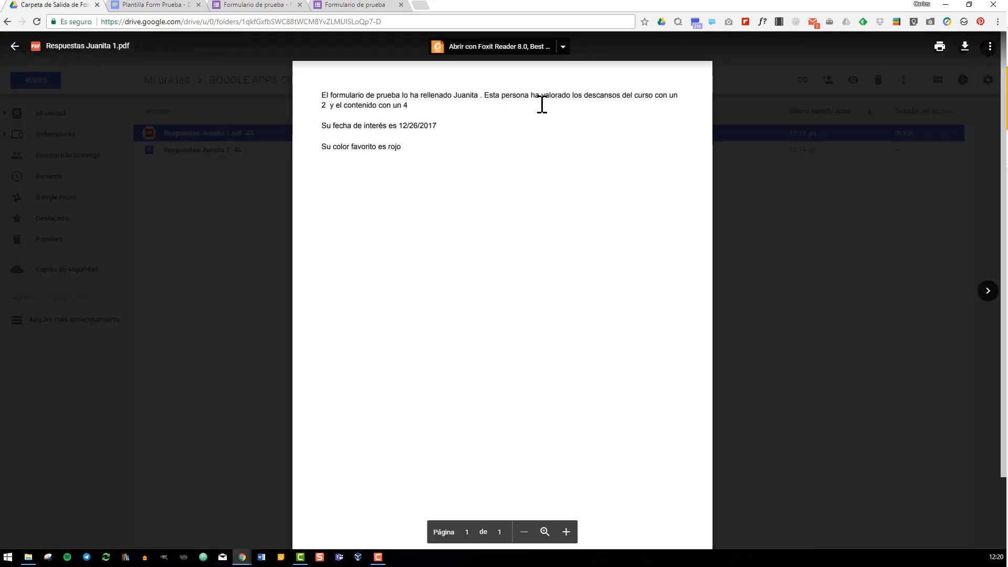
key("Escape")
double_click(231, 150)
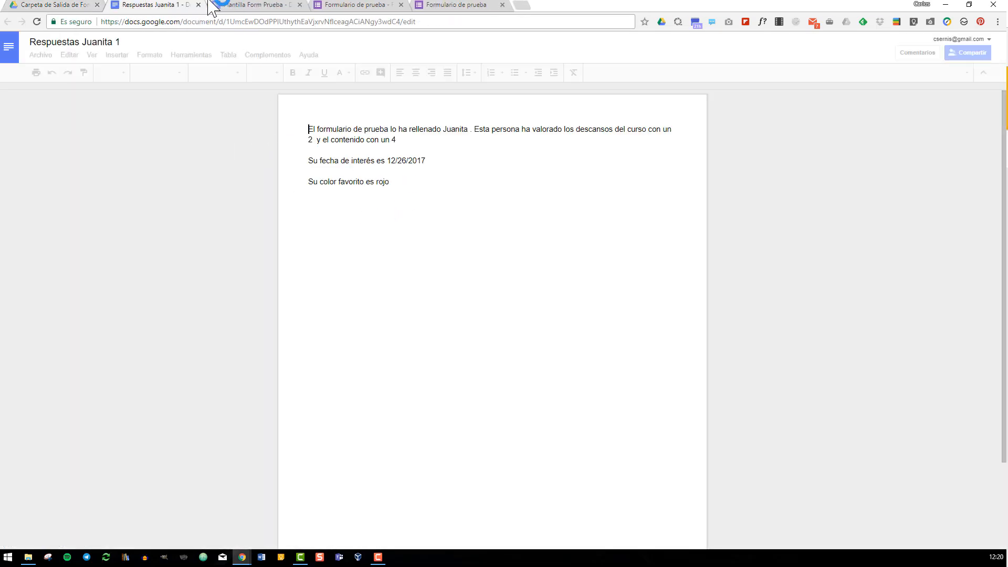
key("ctrl+w")
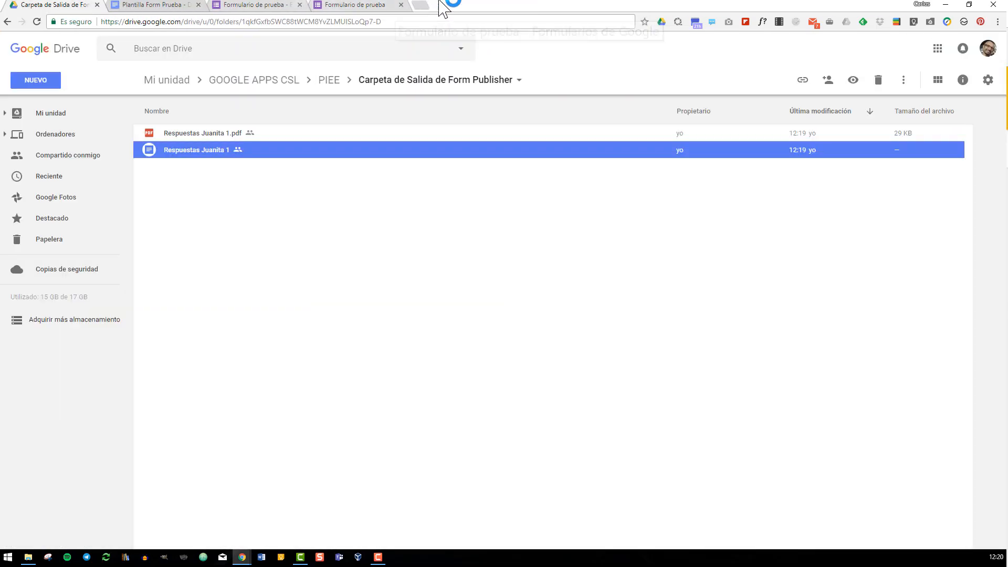
Step: Start another form response and enter a different respondent's name with the ratings Conexiones 1, Contenido 2 and Descansos 1
left_click(368, 5)
left_click(375, 208)
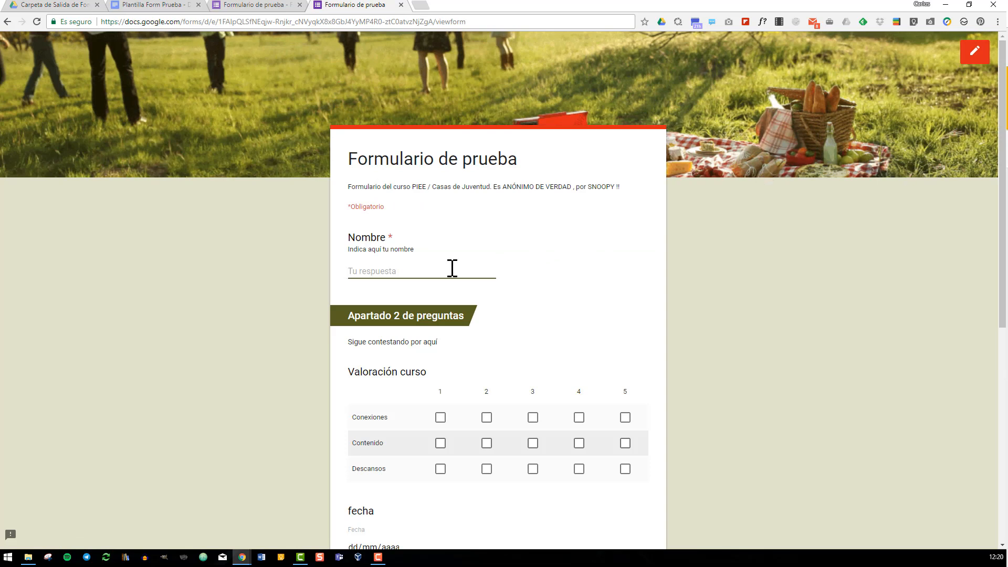
type("Pedrito")
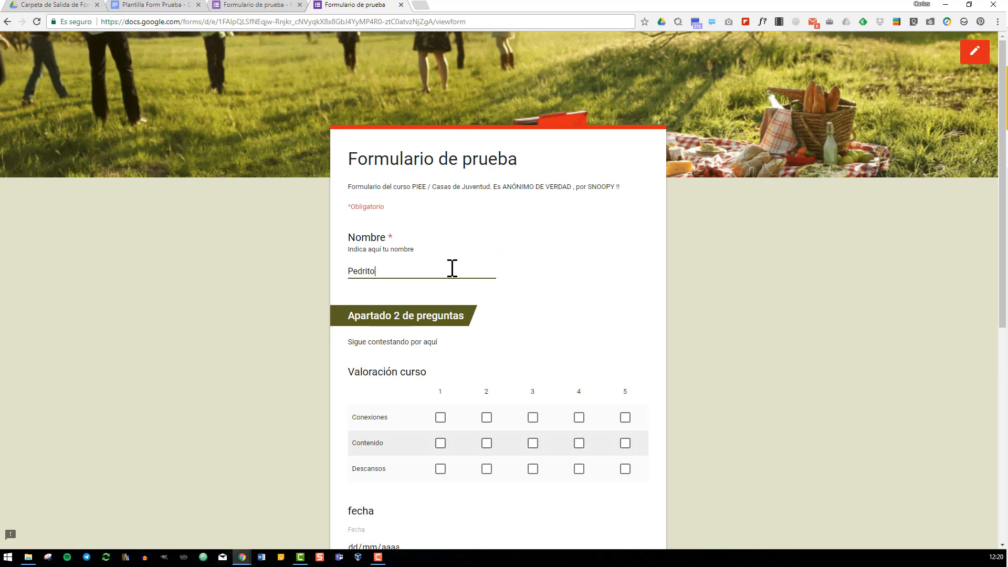
left_click(440, 417)
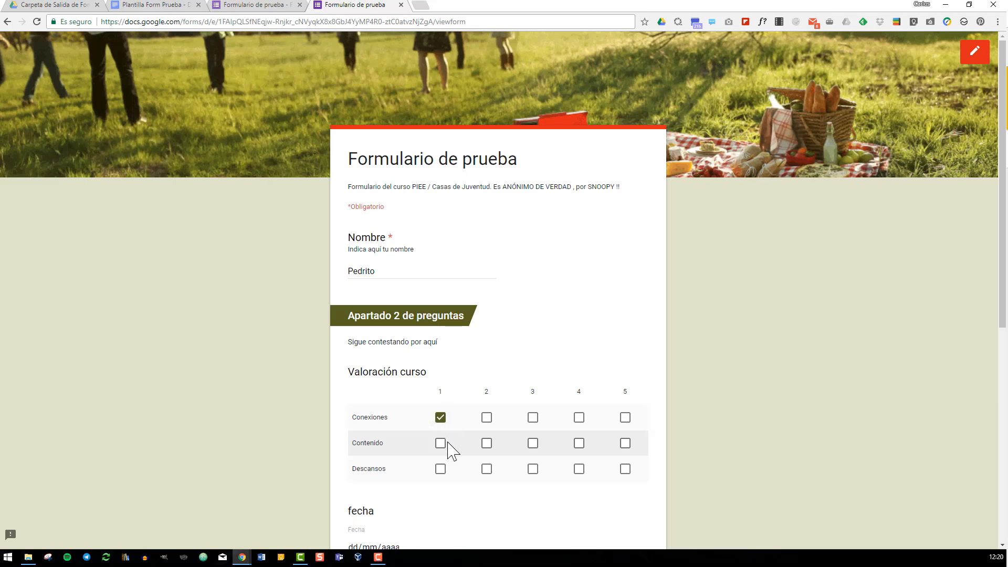
left_click(487, 445)
left_click(441, 470)
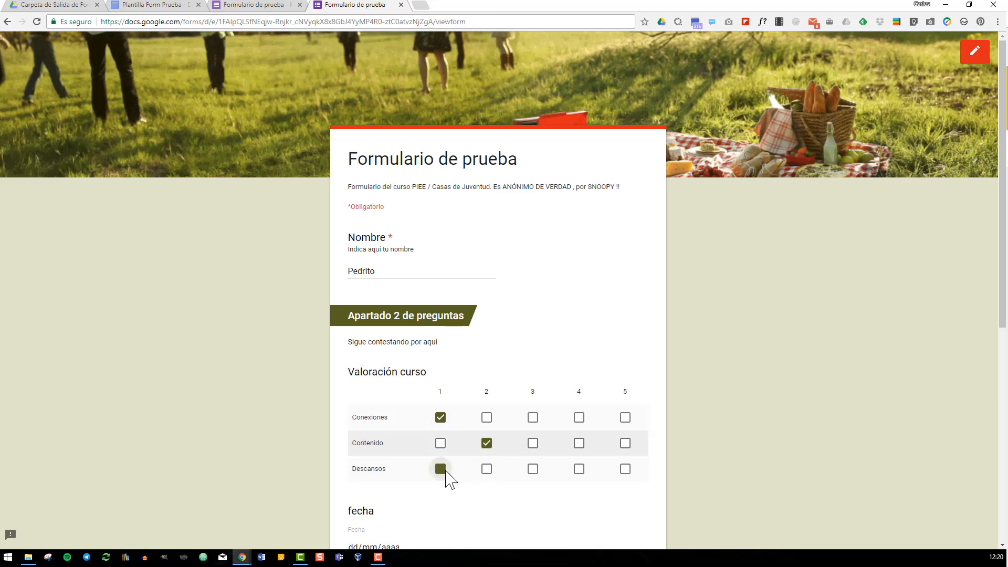
Step: Set fecha to 11/12/2017 and choose blanco as the favourite colour in the second response
scroll(457, 460, "down", 1)
scroll(457, 460, "down", 2)
left_click(404, 444)
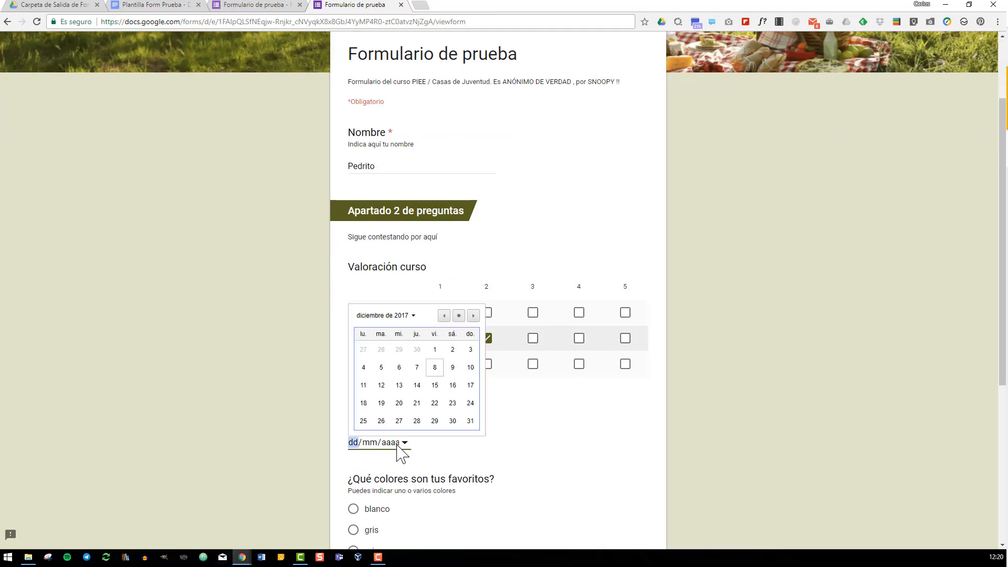
left_click(365, 385)
scroll(512, 428, "down", 3)
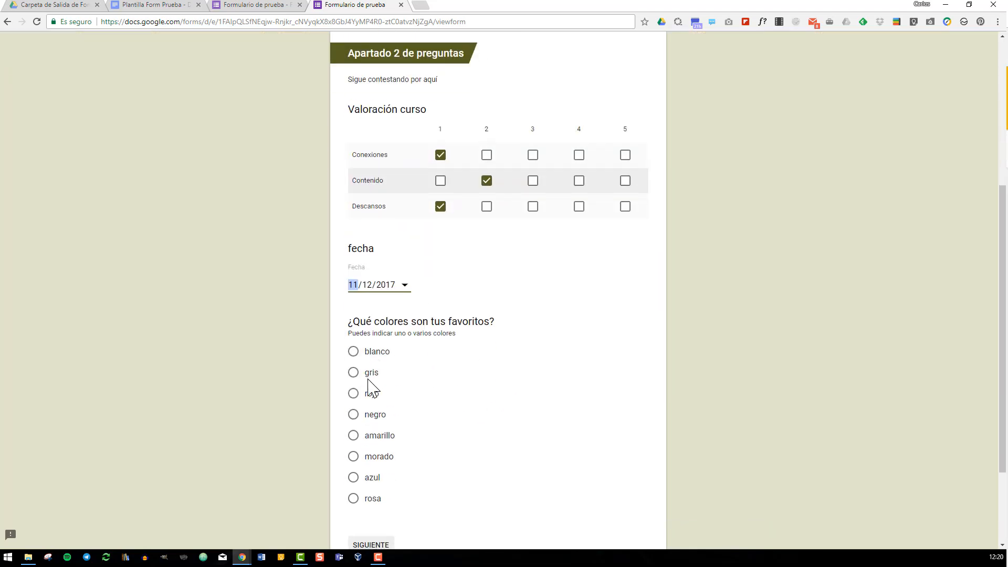
left_click(368, 355)
scroll(459, 367, "down", 3)
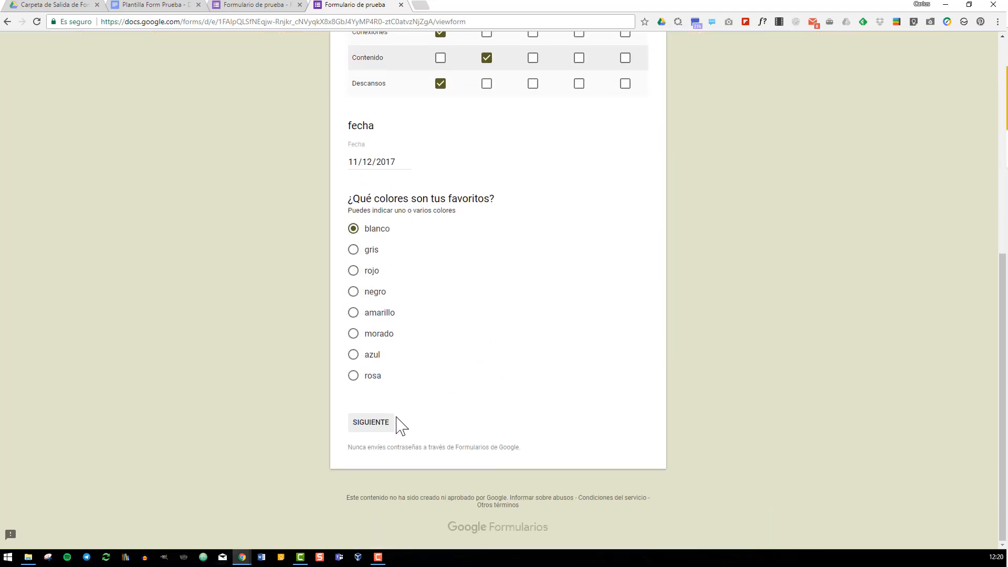
Step: Go back from the ROJO section to change the favourite colour to rojo, and continue the second response
left_click(374, 423)
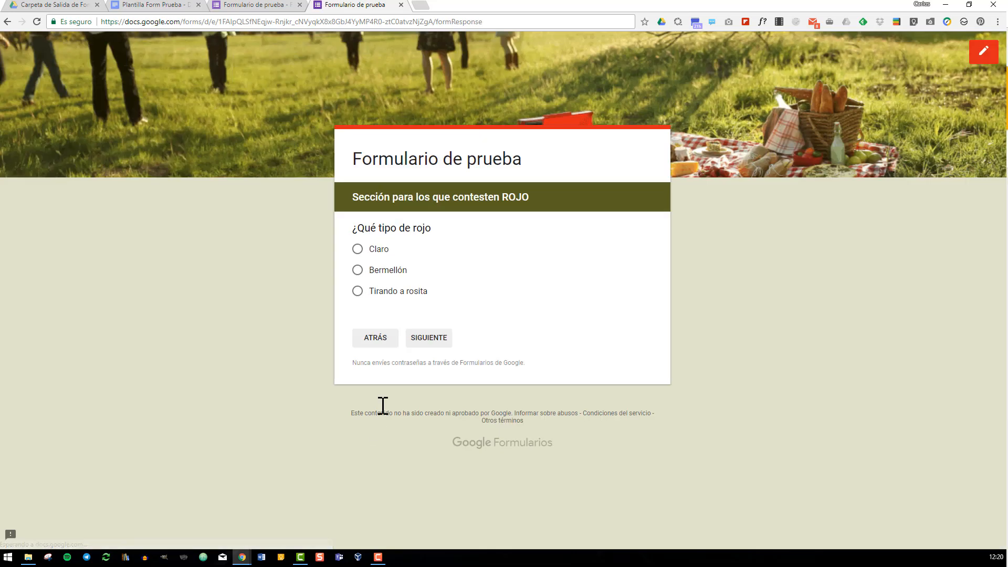
left_click(378, 341)
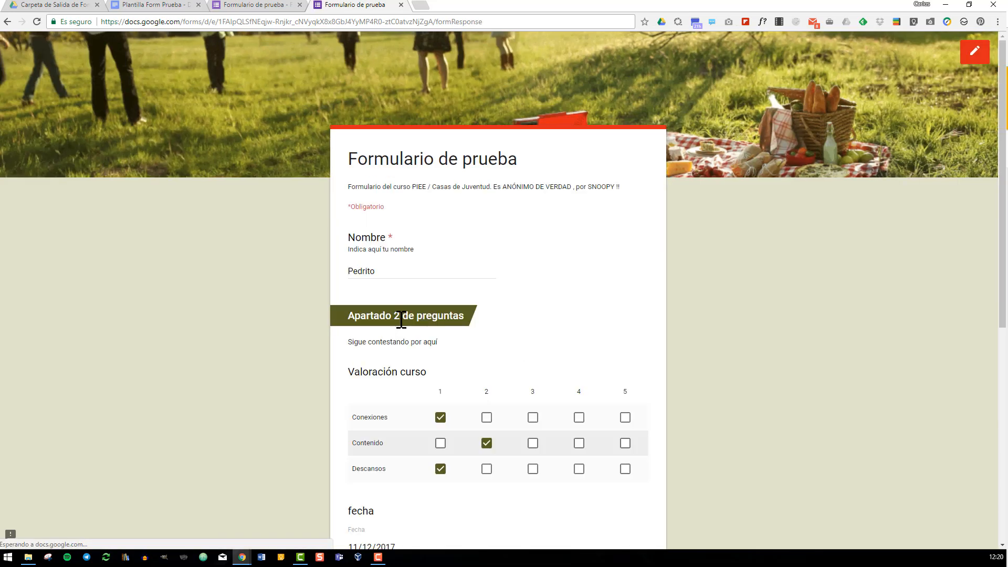
scroll(415, 347, "down", 7)
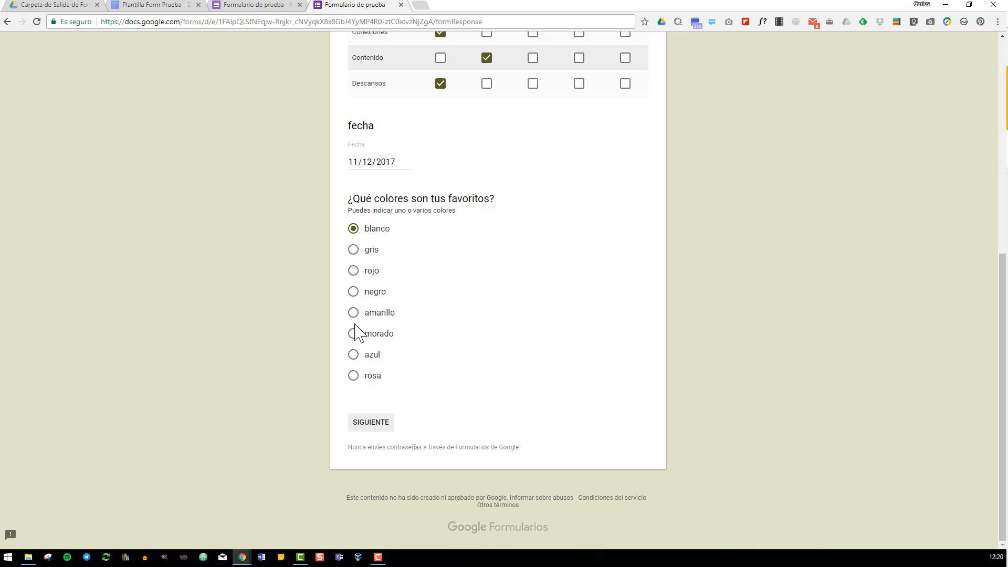
left_click(354, 271)
left_click(387, 420)
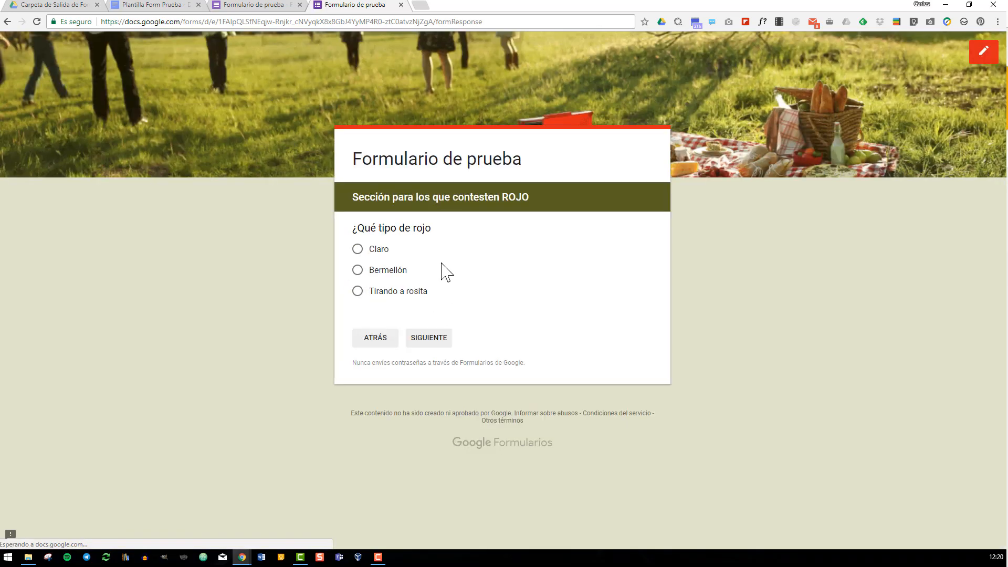
Step: Answer ¿Qué tipo de rojo with Claro and submit the second response
left_click(379, 252)
left_click(428, 344)
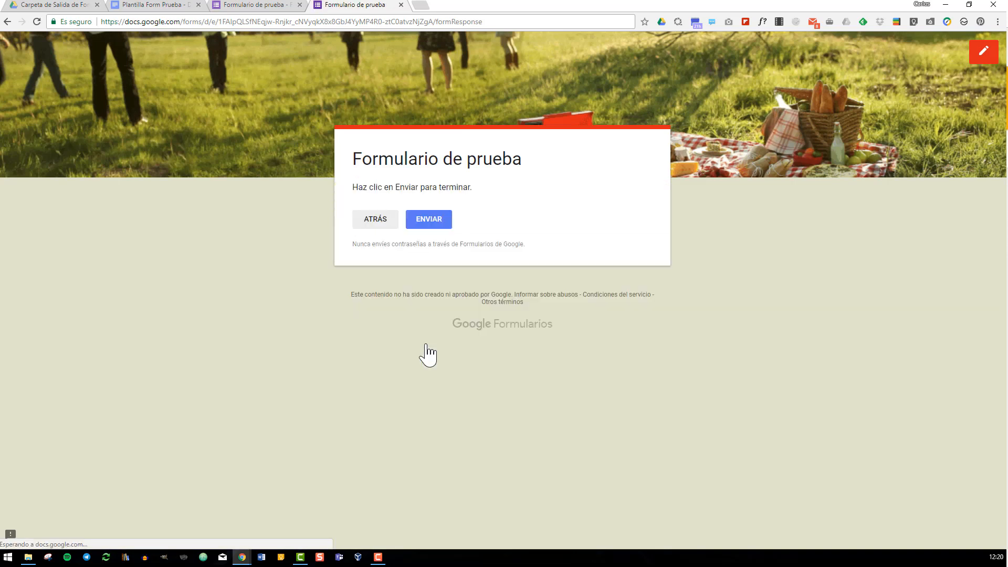
left_click(413, 223)
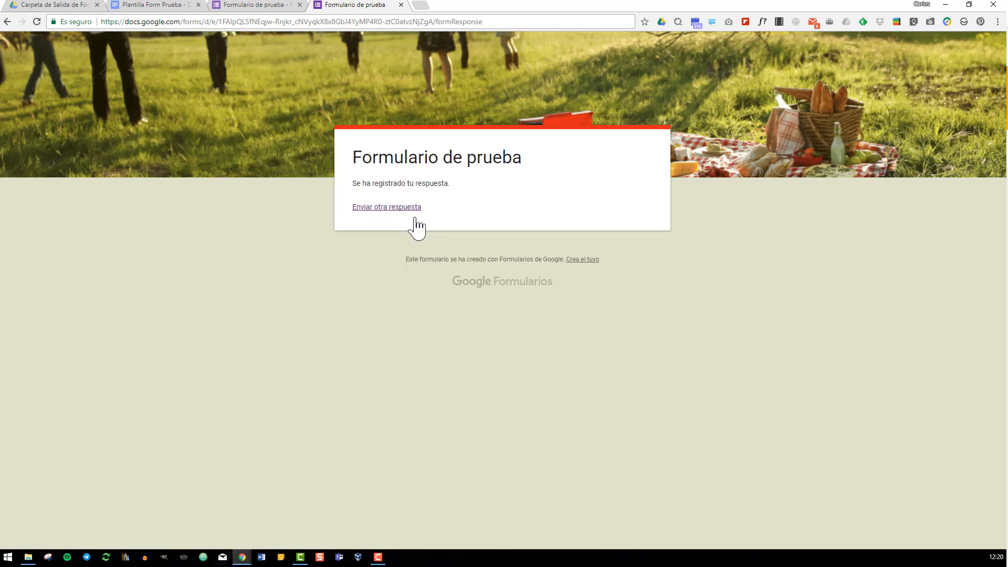
Step: Refresh Carpeta de Salida de Form Publisher in Drive to check for the second response's generated files
left_click(56, 6)
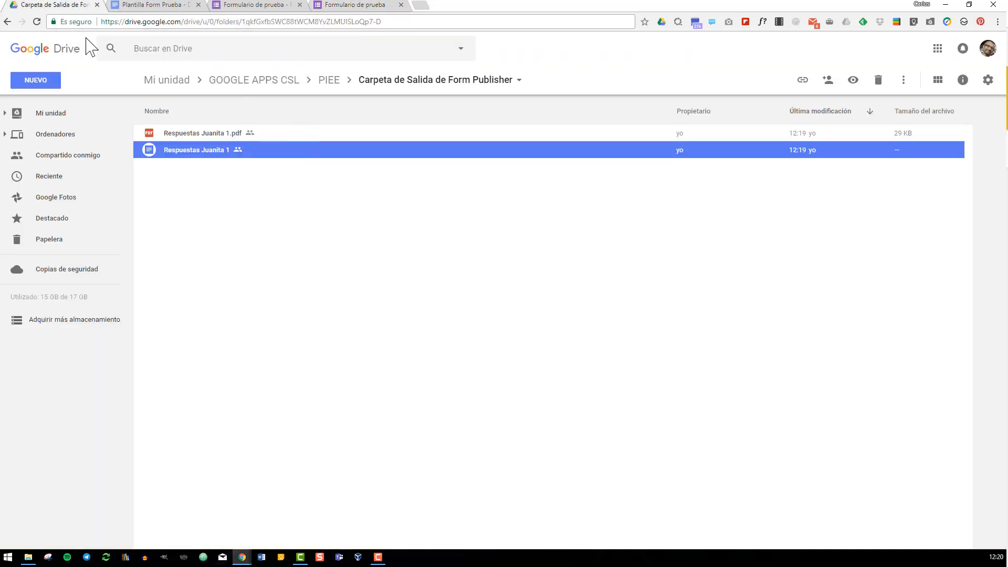
left_click(37, 21)
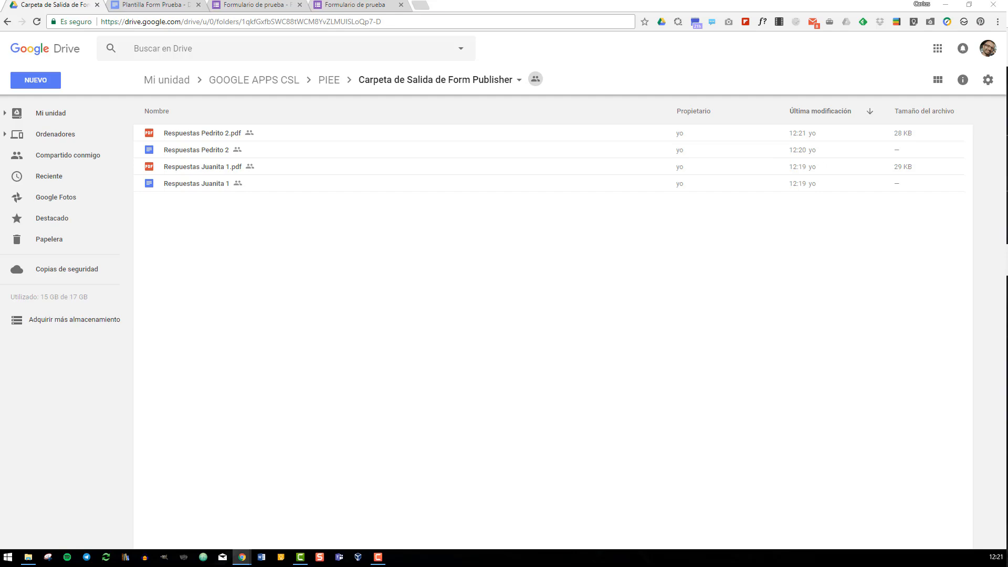
Step: Switch to Gmail, inspect the PDF attached to the Form Publisher notification for the second response, and put the mail window away
left_click_drag(1007, 305, 367, 158)
left_click(350, 128)
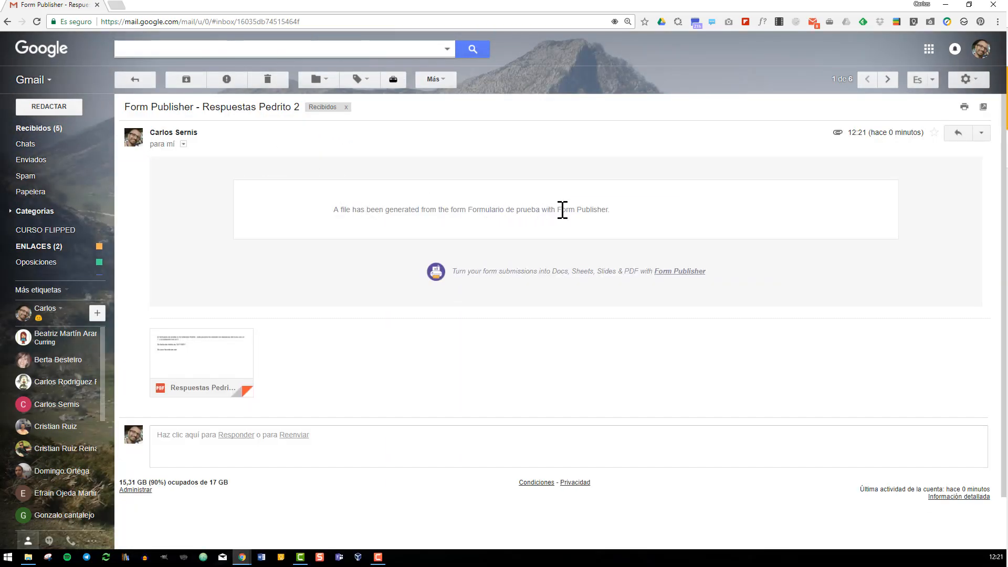
left_click(208, 359)
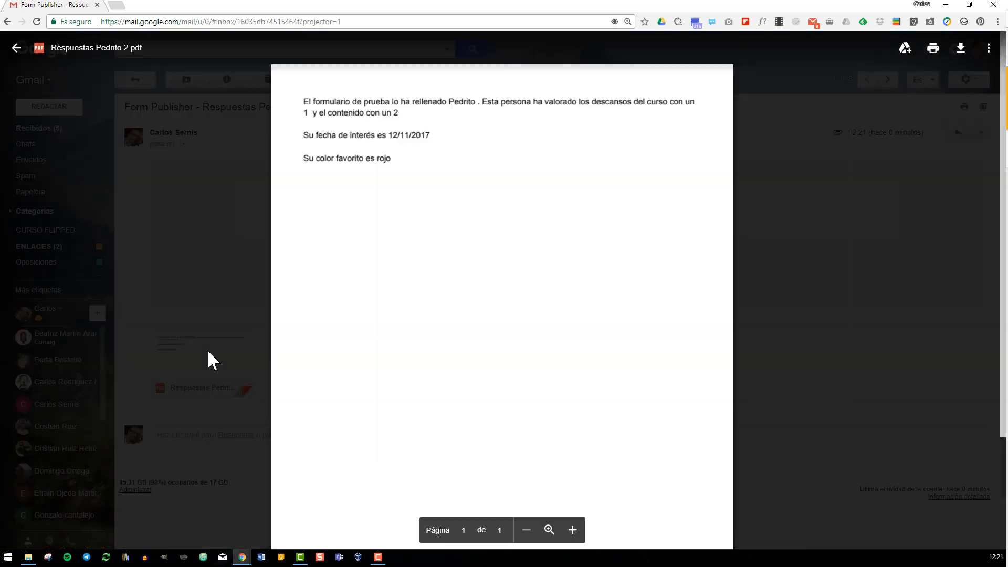
left_click(225, 263)
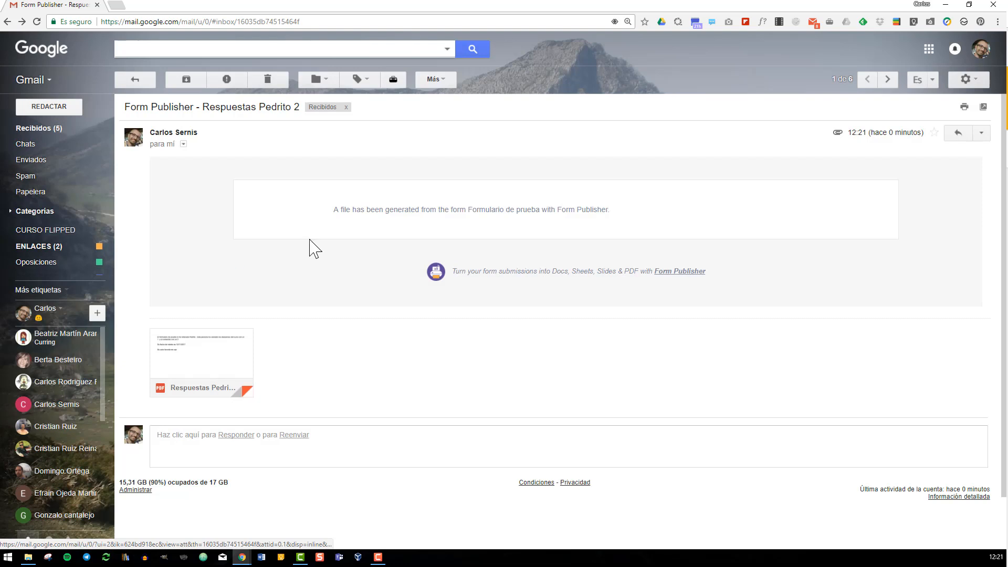
left_click(954, 5)
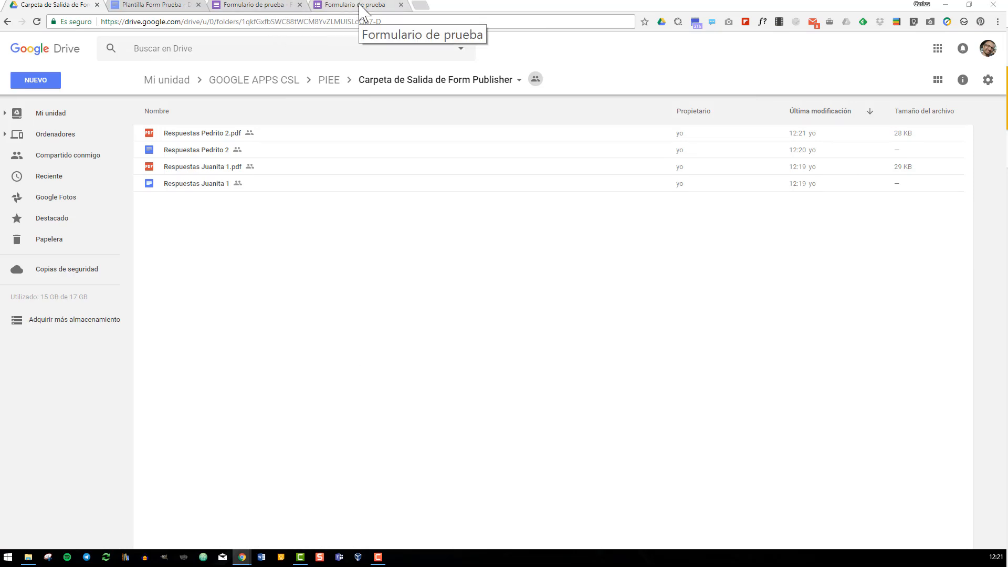
Step: Return to the Formulario de prueba editor showing the Form Publisher panel
left_click(362, 6)
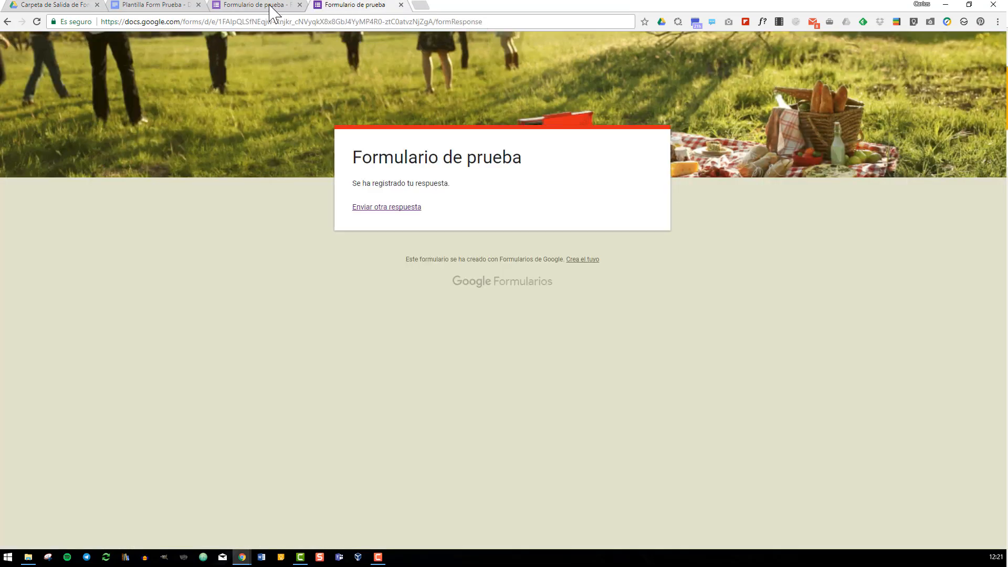
left_click(216, 6)
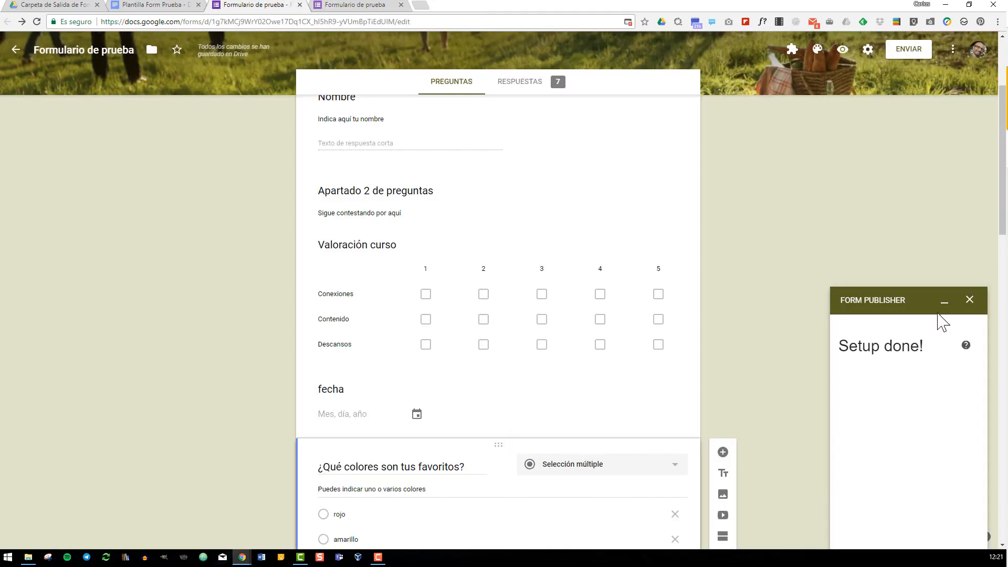